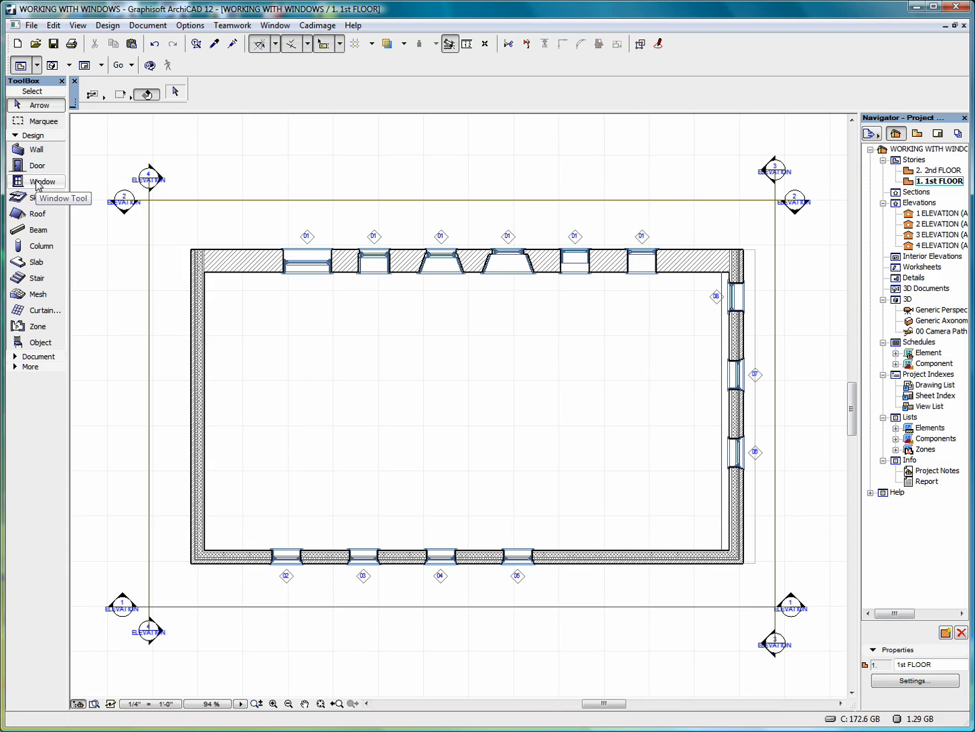
Open the Window tool's default settings, move the dialog off the plan's east wall and show the start of the casement parts list
{"action": "left_click", "coordinate": [36, 182]}
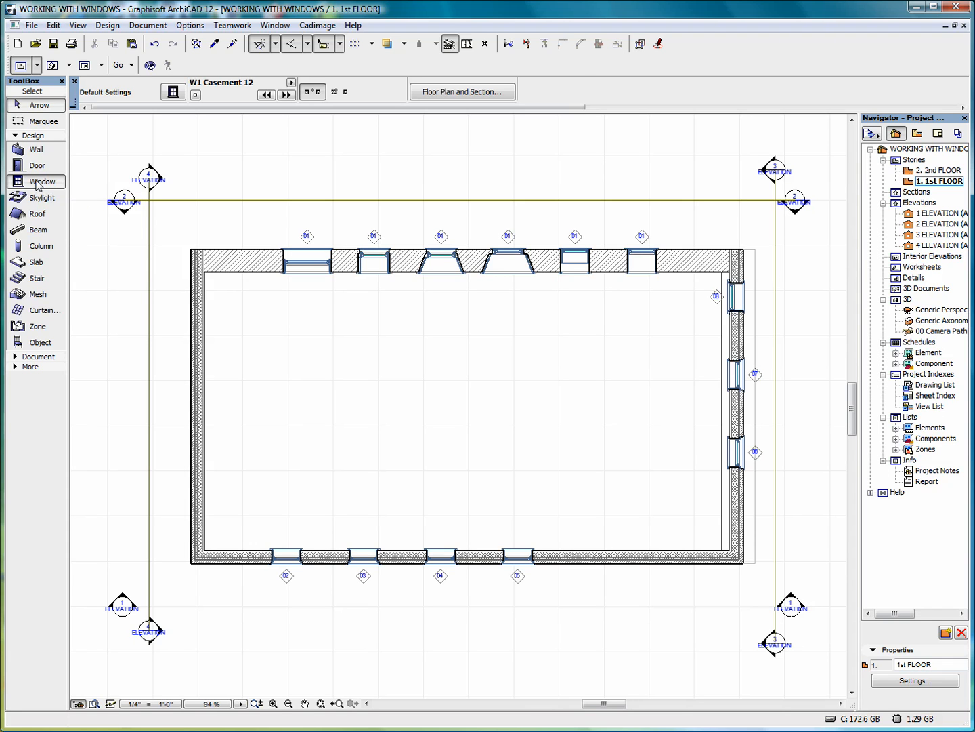
{"action": "double_click", "coordinate": [37, 182]}
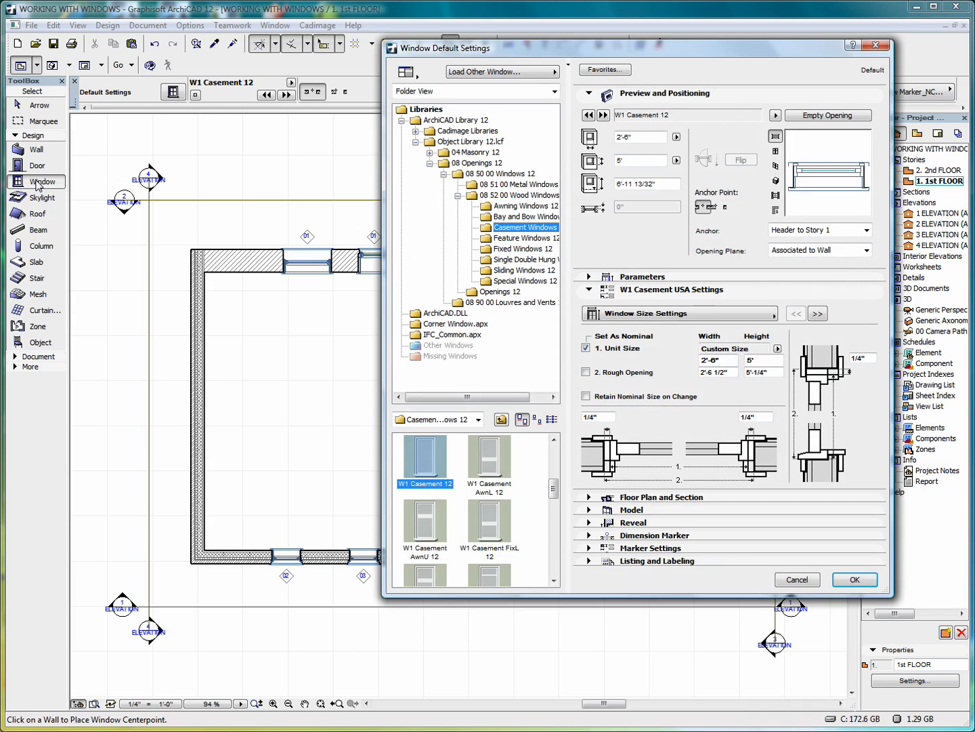
{"action": "left_click_drag", "start_coordinate": [624, 47], "coordinate": [285, 44]}
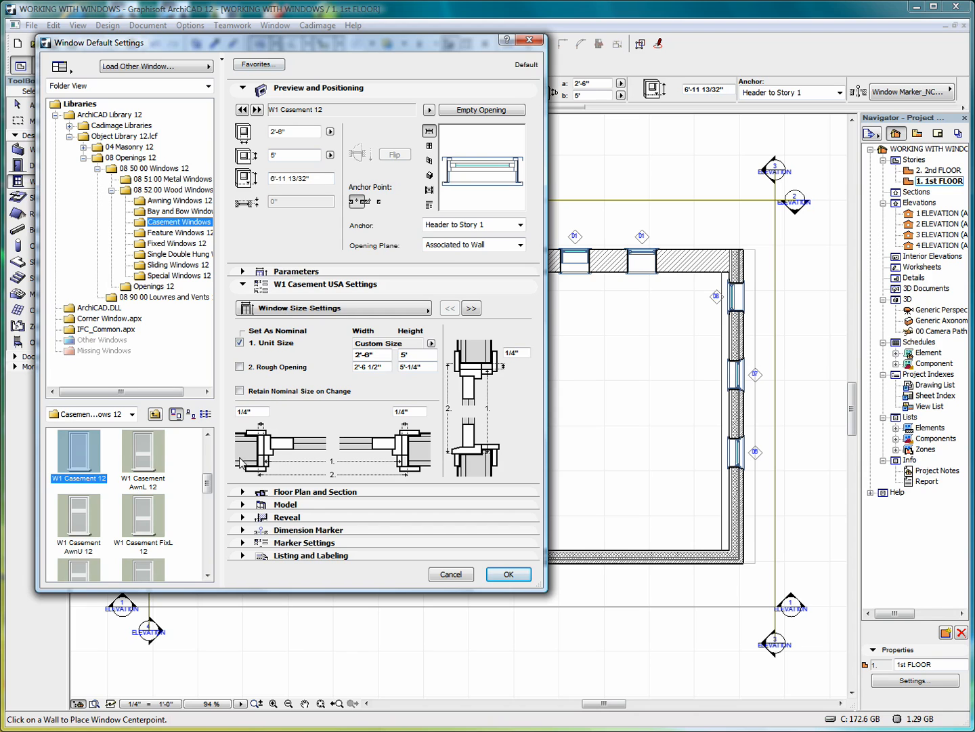
{"action": "left_click_drag", "start_coordinate": [207, 482], "coordinate": [208, 449]}
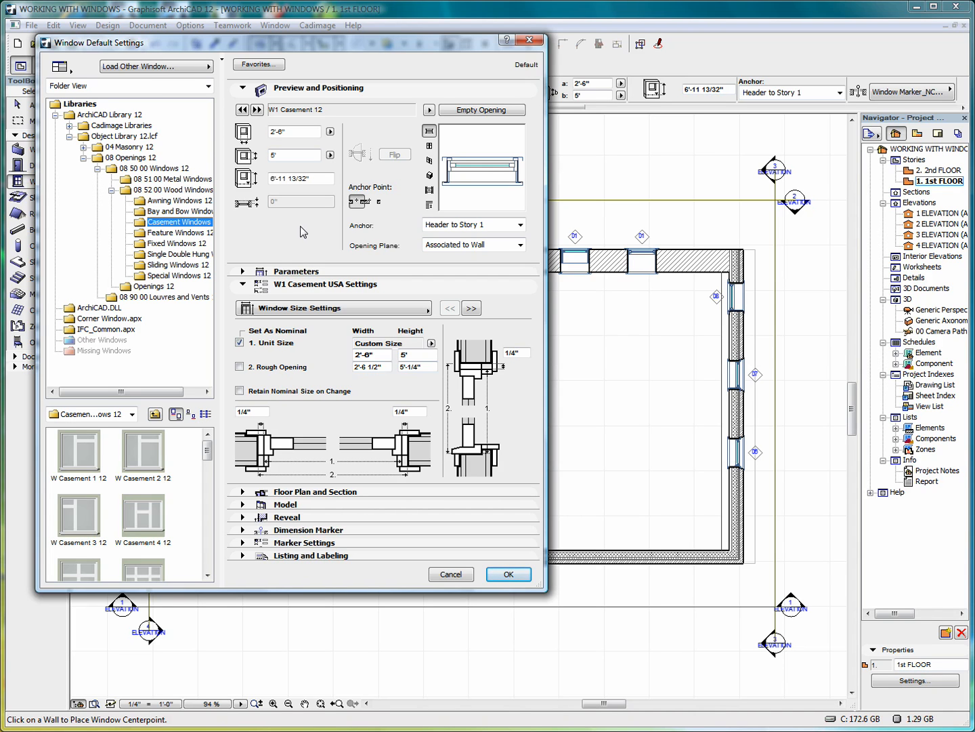
Collapse the W1 Casement USA Settings section, keep Preview and Positioning expanded, and enlarge the dialog to show more library parts
{"action": "left_click", "coordinate": [241, 89]}
{"action": "left_click", "coordinate": [243, 114]}
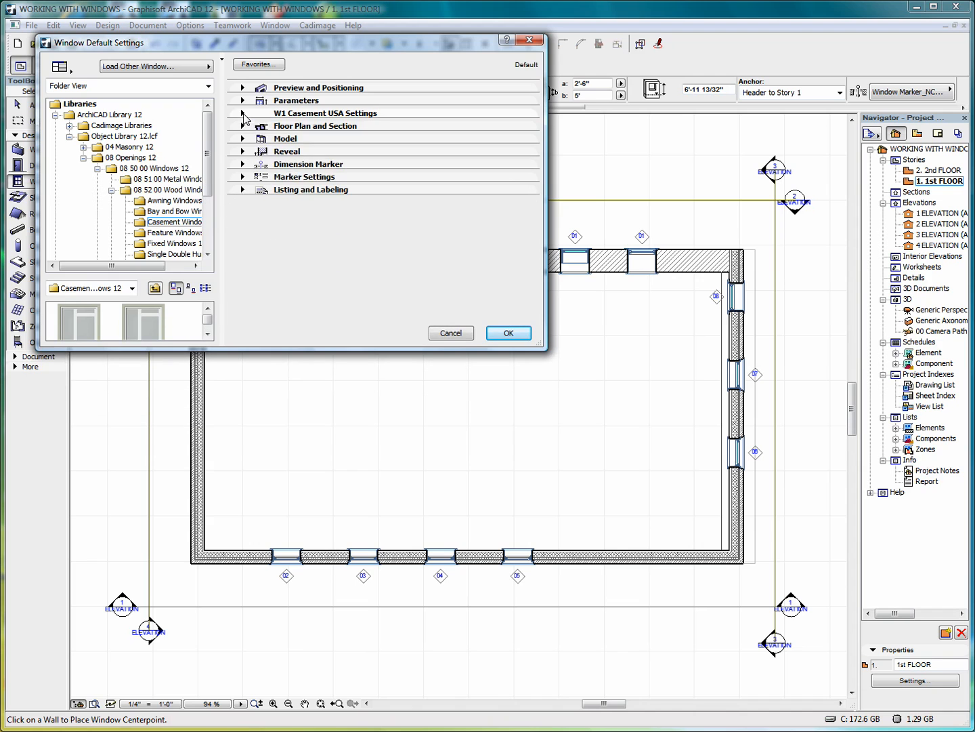
{"action": "left_click", "coordinate": [243, 88]}
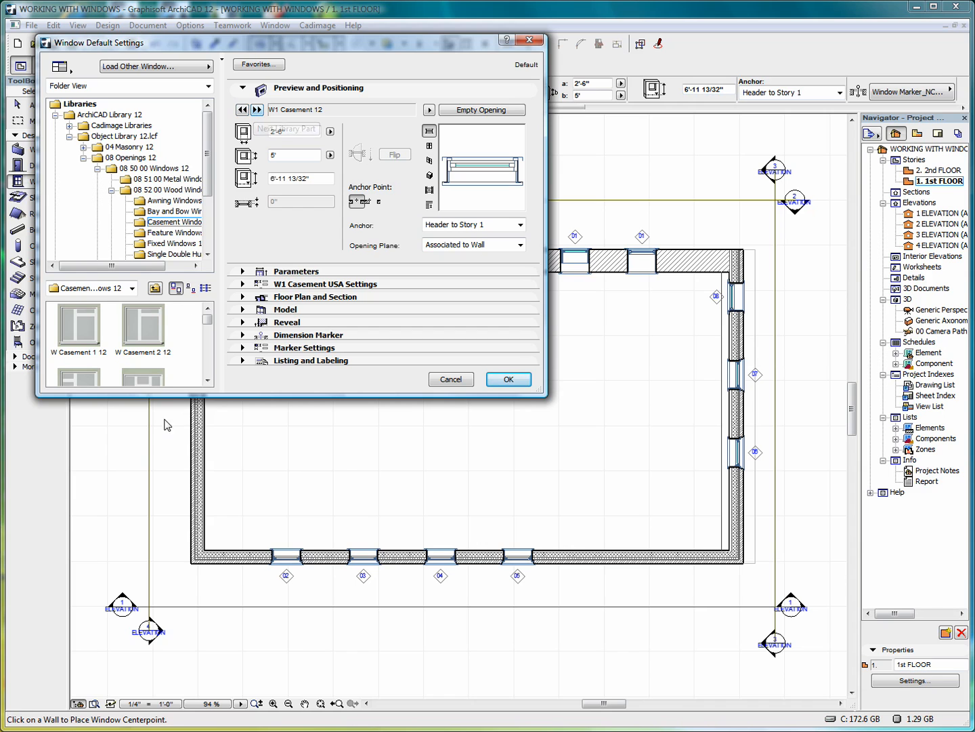
{"action": "left_click_drag", "start_coordinate": [173, 397], "coordinate": [166, 668]}
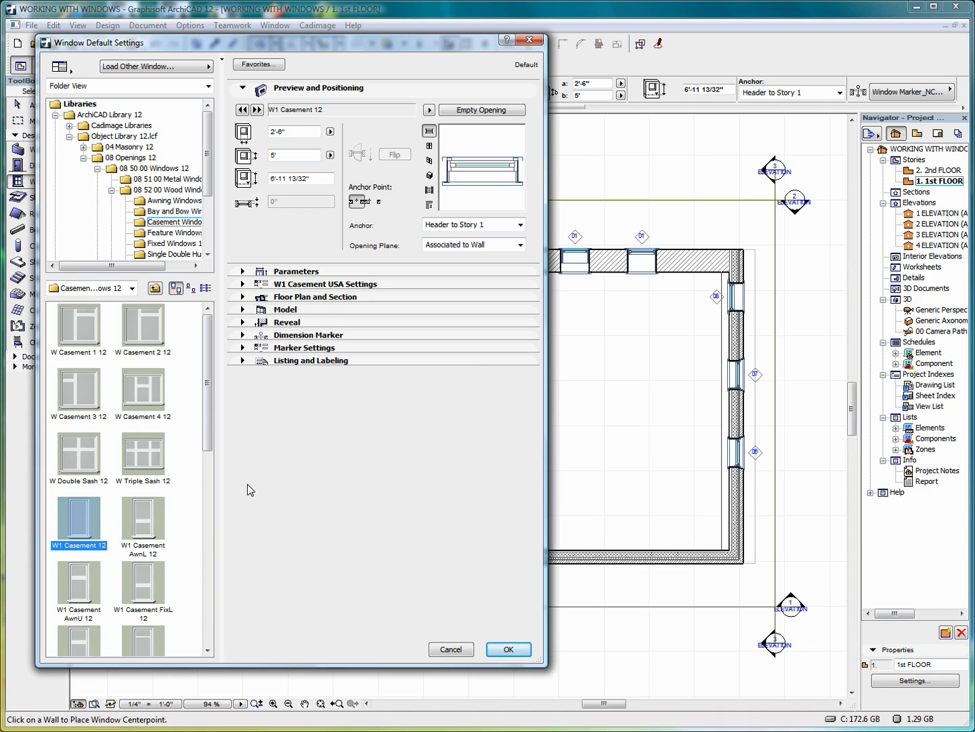
Browse the part following W1 Casement 12 and the metal, awning, bay and bow, casement, feature, fixed and single/double hung window folders
{"action": "left_click", "coordinate": [257, 110]}
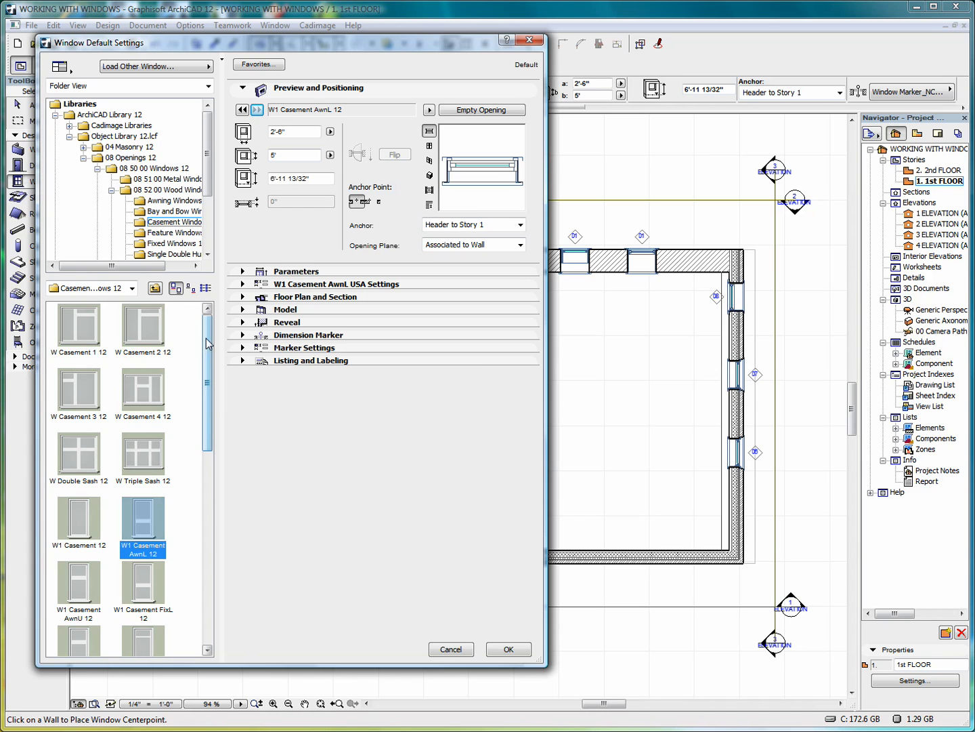
{"action": "left_click", "coordinate": [242, 110]}
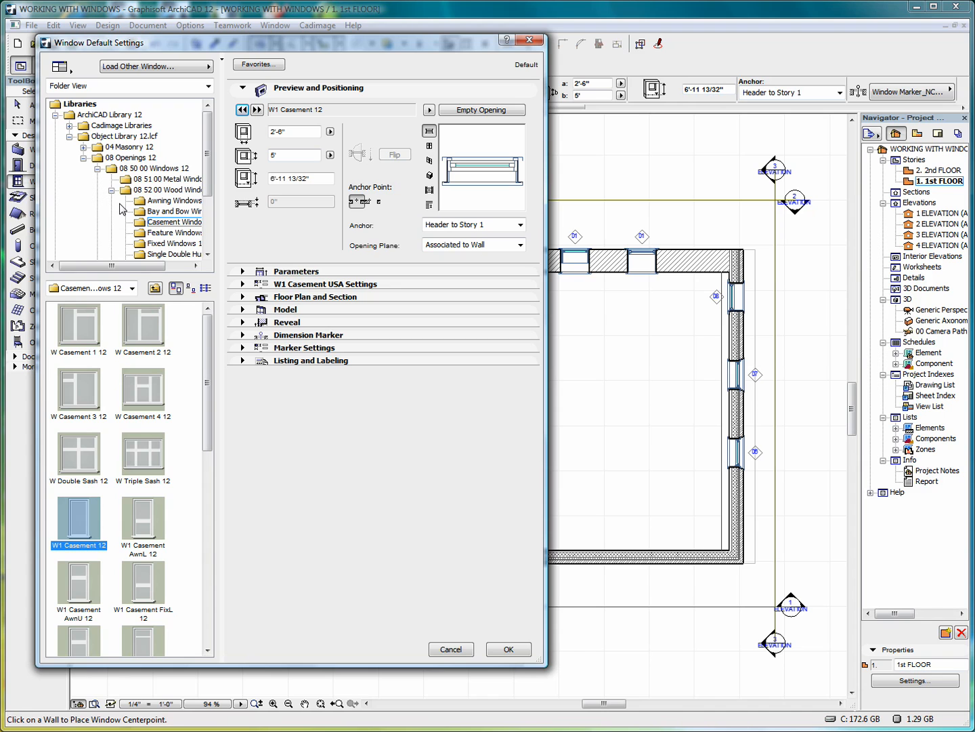
{"action": "left_click", "coordinate": [166, 181]}
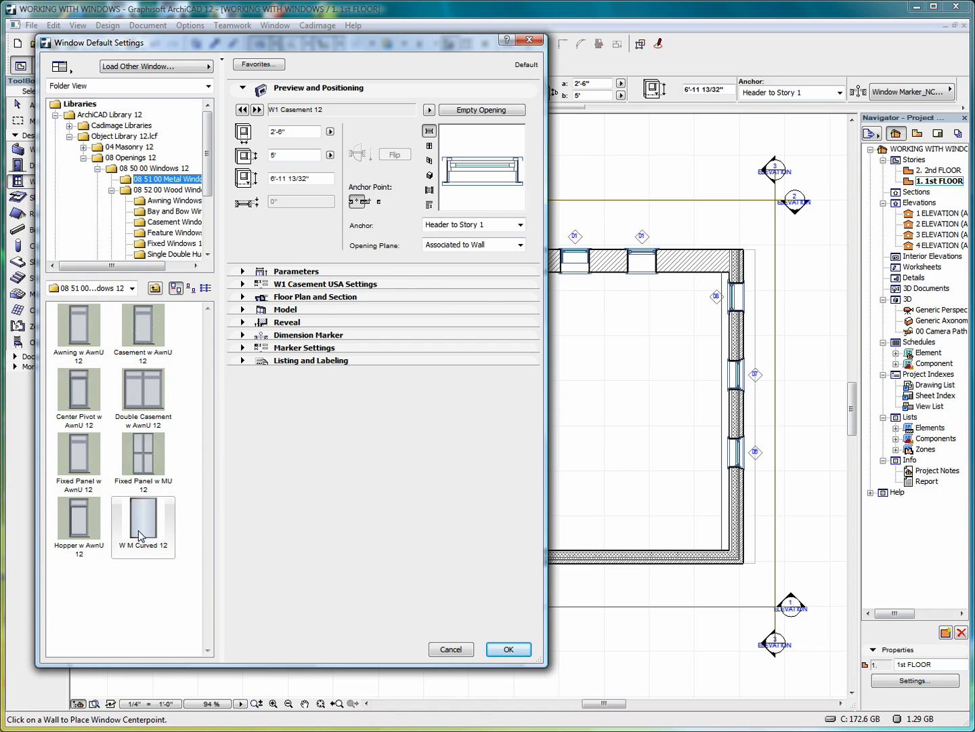
{"action": "left_click", "coordinate": [166, 203]}
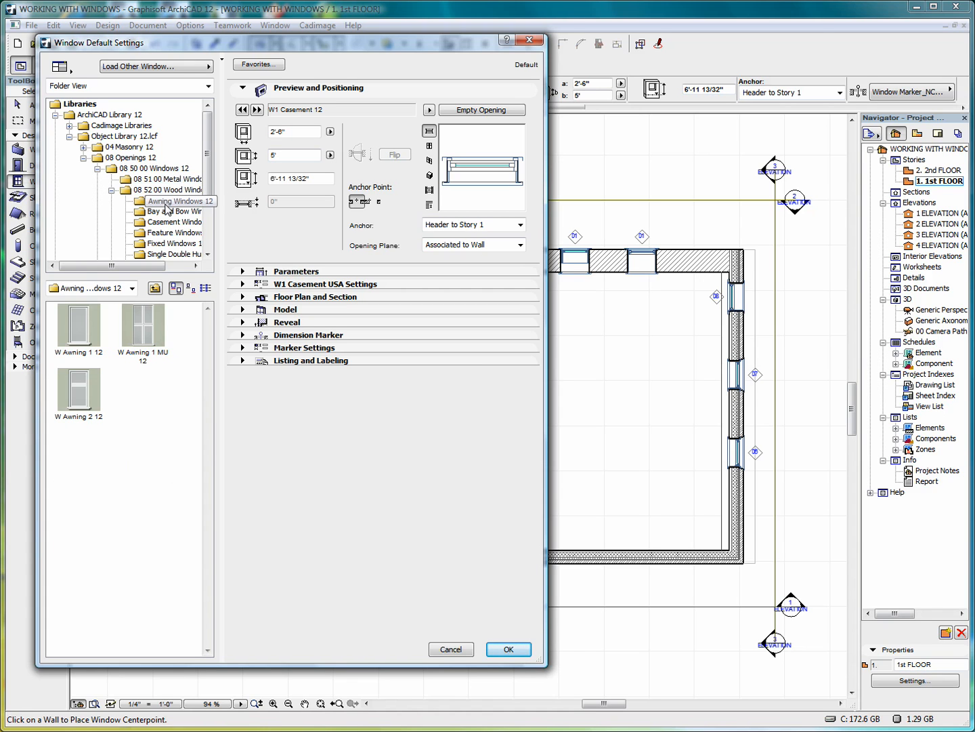
{"action": "left_click", "coordinate": [168, 213]}
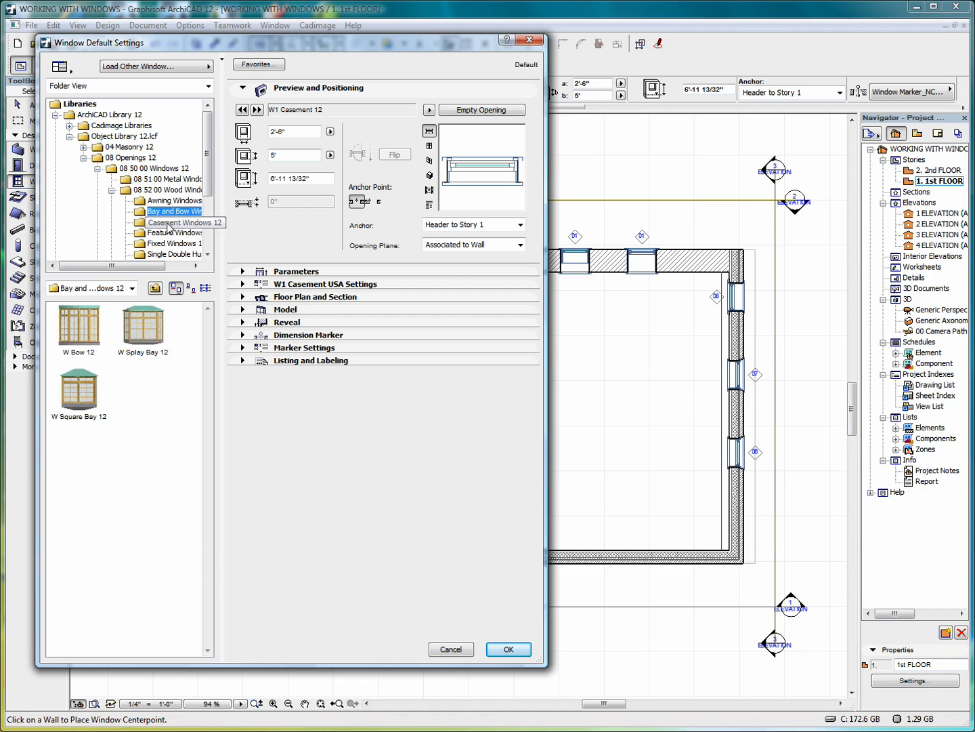
{"action": "left_click", "coordinate": [170, 223]}
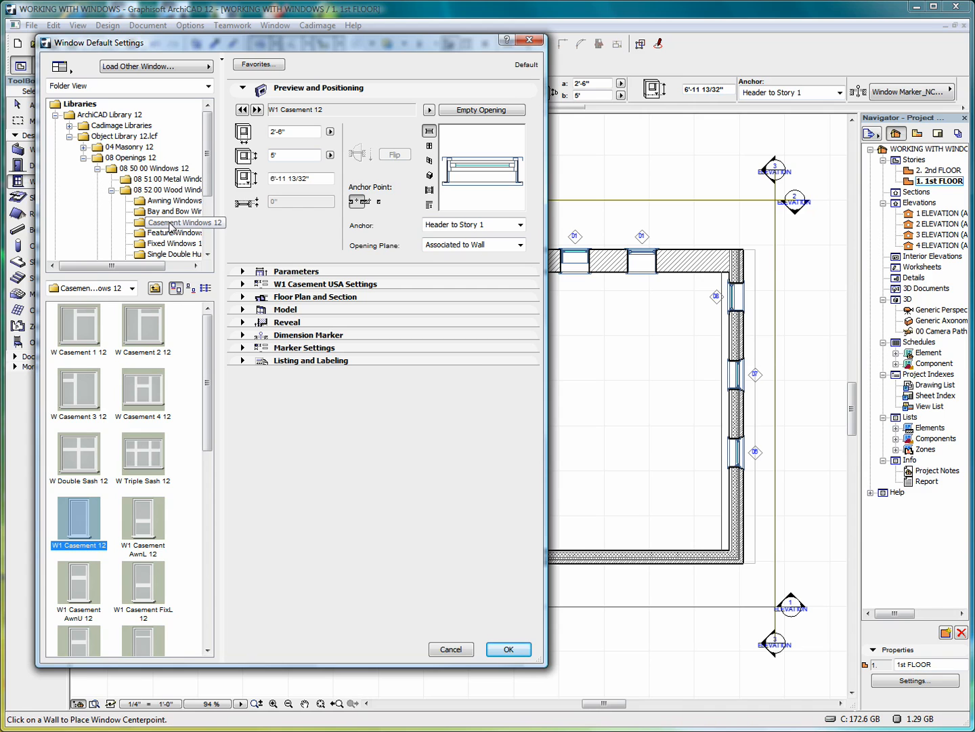
{"action": "left_click", "coordinate": [172, 233]}
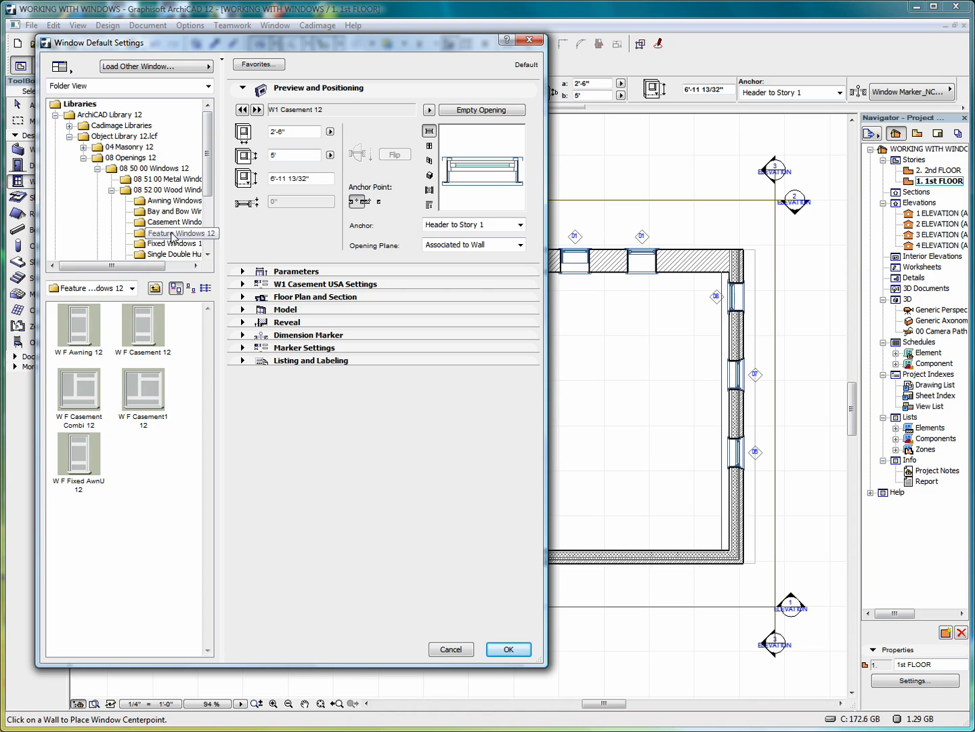
{"action": "left_click", "coordinate": [176, 244]}
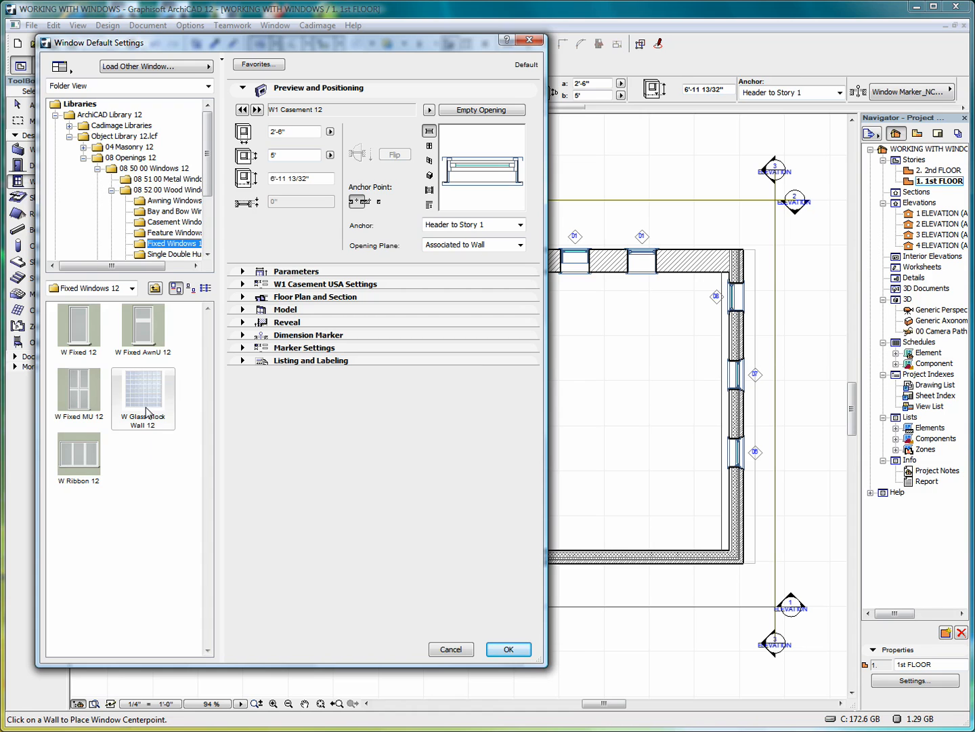
{"action": "left_click", "coordinate": [177, 255]}
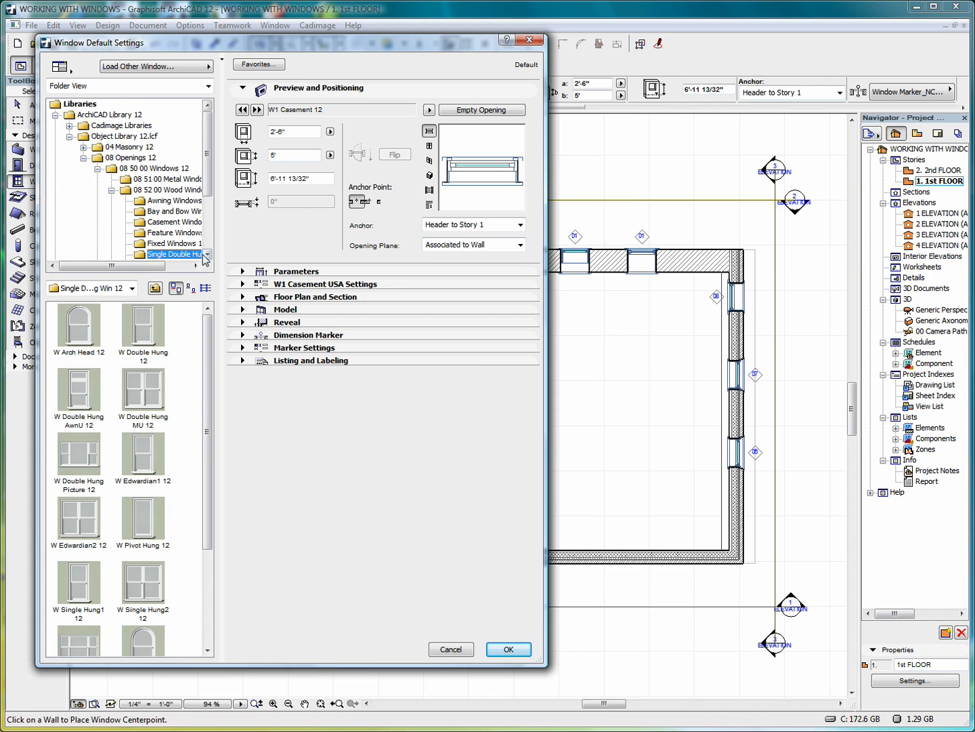
Browse the Sliding Windows 12 and Special Windows 12 library folders, and return to the Casement Windows 12 folder
{"action": "left_click", "coordinate": [208, 255]}
{"action": "left_click", "coordinate": [208, 255]}
{"action": "left_click", "coordinate": [208, 255]}
{"action": "left_click", "coordinate": [208, 254]}
{"action": "left_click", "coordinate": [208, 254]}
{"action": "left_click", "coordinate": [207, 255]}
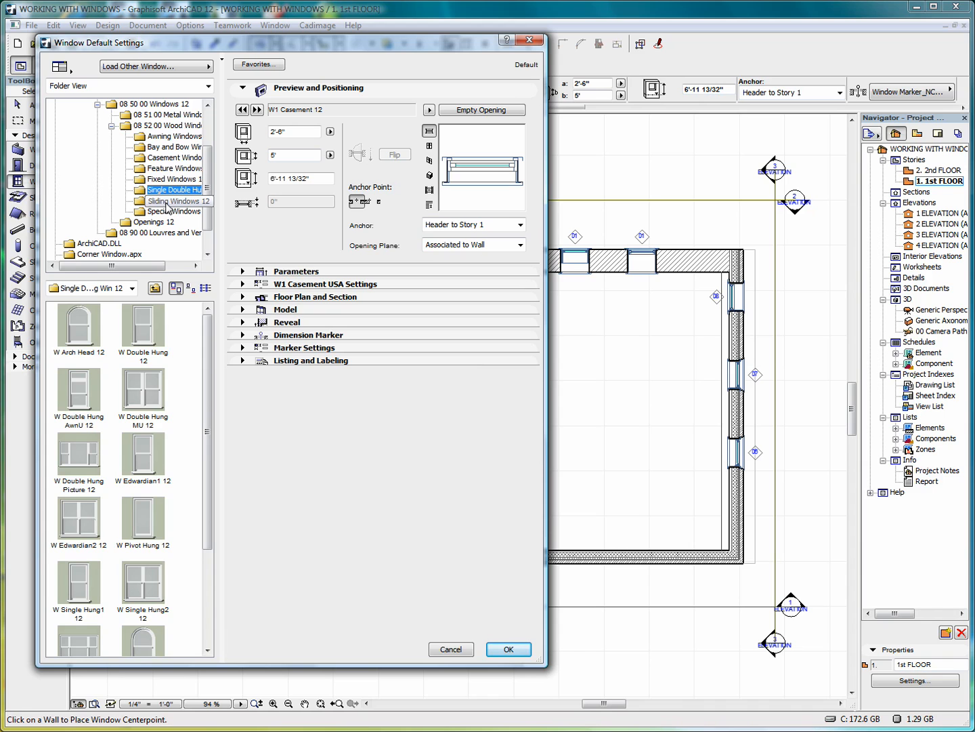
{"action": "left_click", "coordinate": [172, 202]}
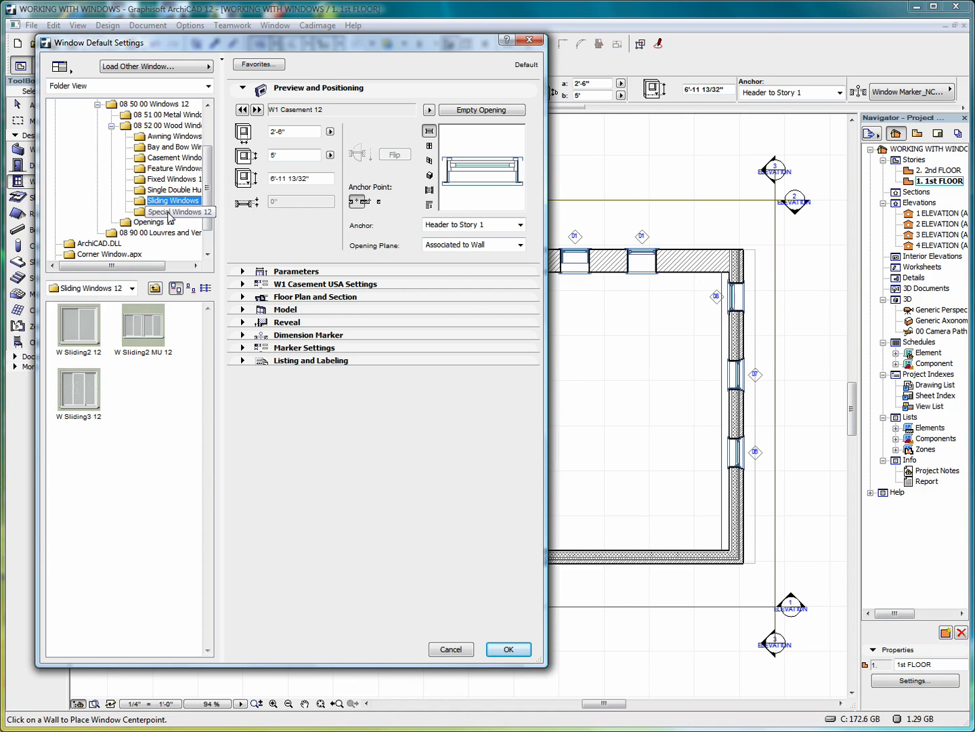
{"action": "left_click", "coordinate": [170, 213]}
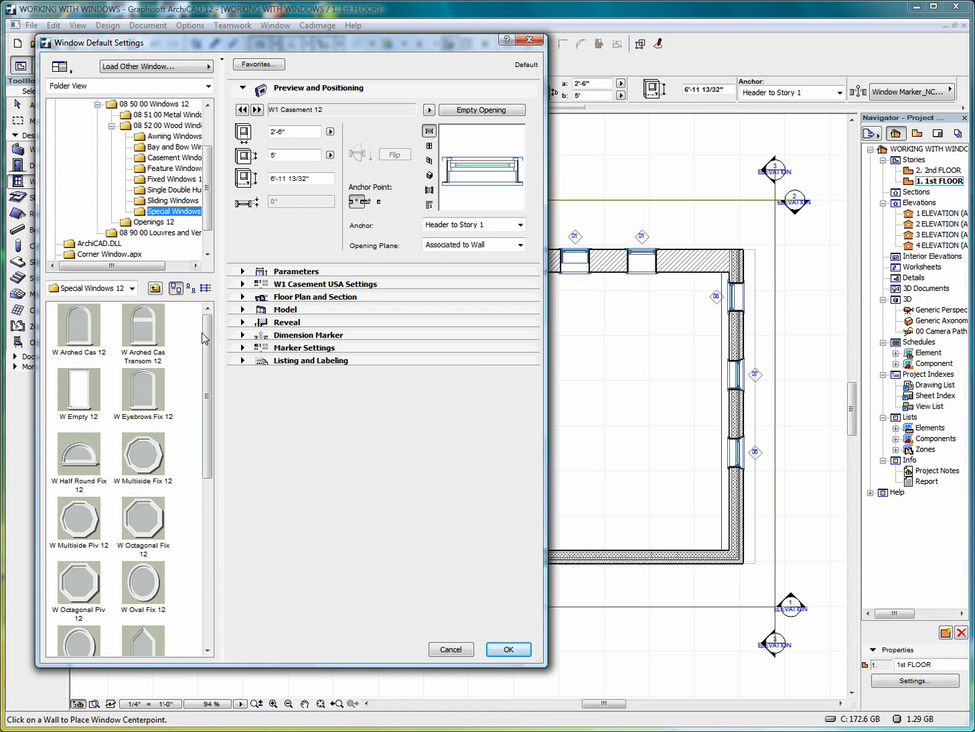
{"action": "left_click_drag", "start_coordinate": [205, 348], "coordinate": [168, 243]}
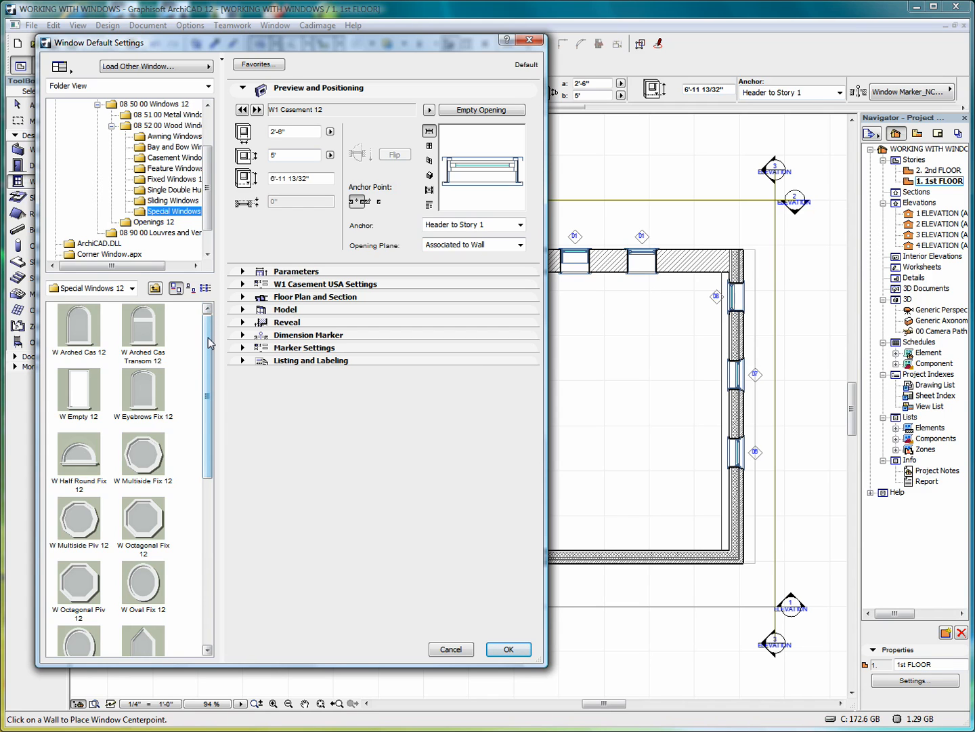
{"action": "left_click", "coordinate": [173, 190]}
{"action": "left_click", "coordinate": [169, 180]}
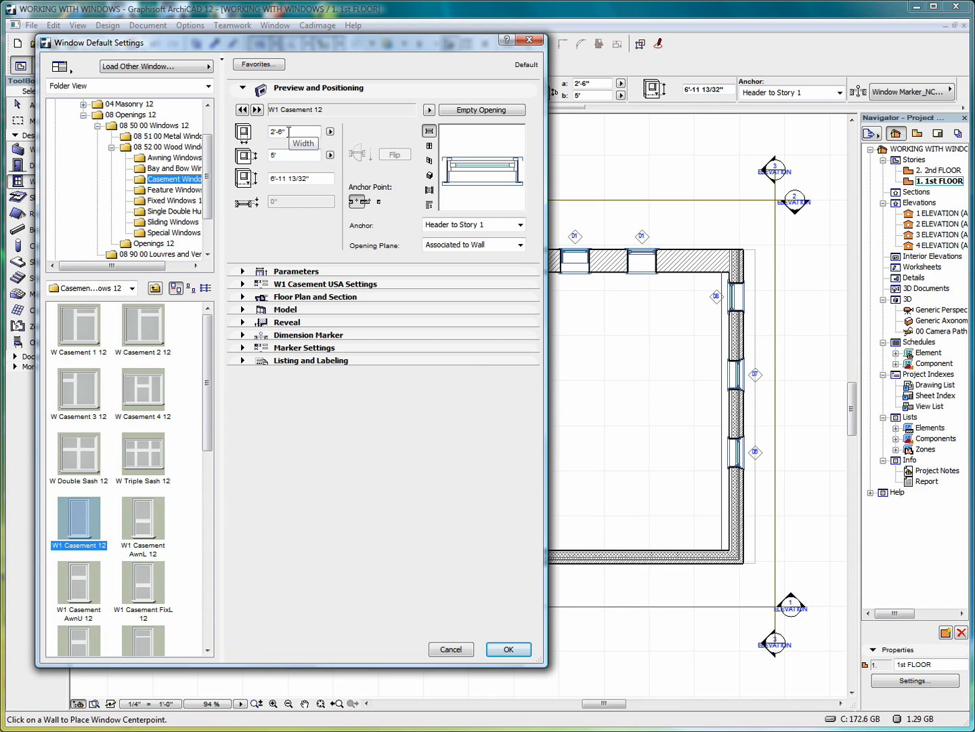
Examine the window's preset widths, anchor options and the stories available for the anchor link, keeping the current settings
{"action": "left_click", "coordinate": [330, 131]}
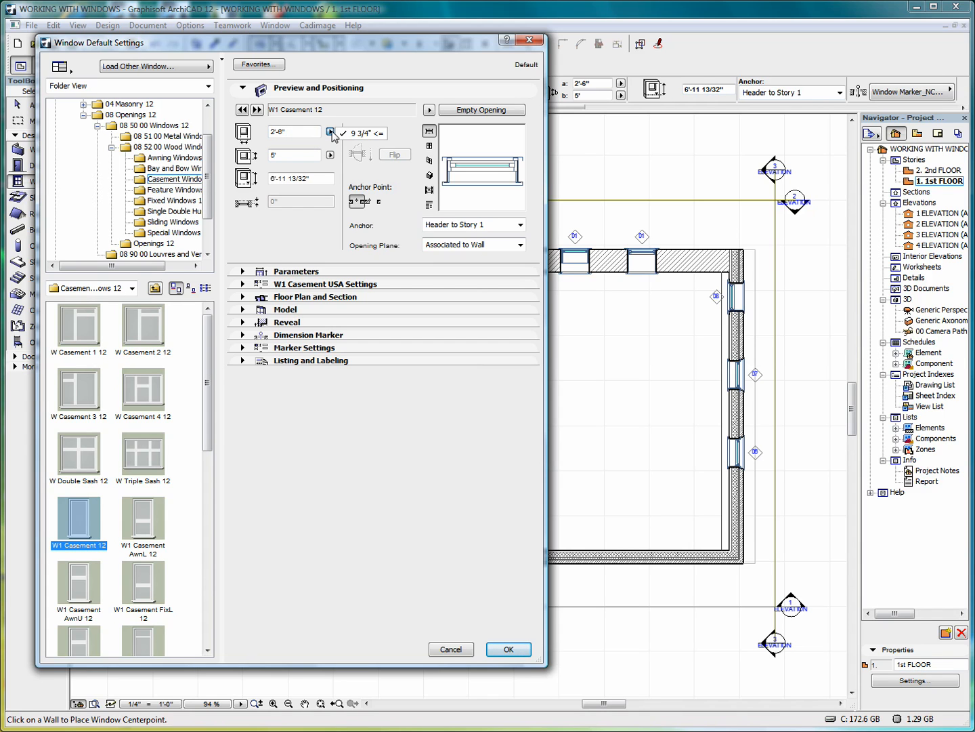
{"action": "left_click", "coordinate": [331, 132]}
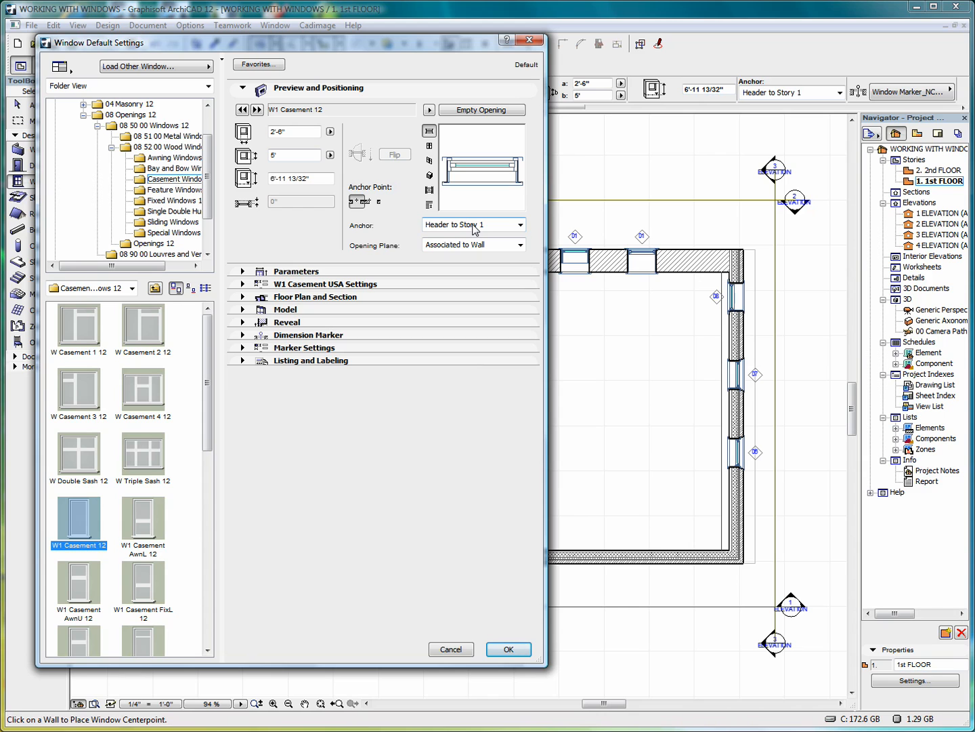
{"action": "left_click", "coordinate": [520, 225]}
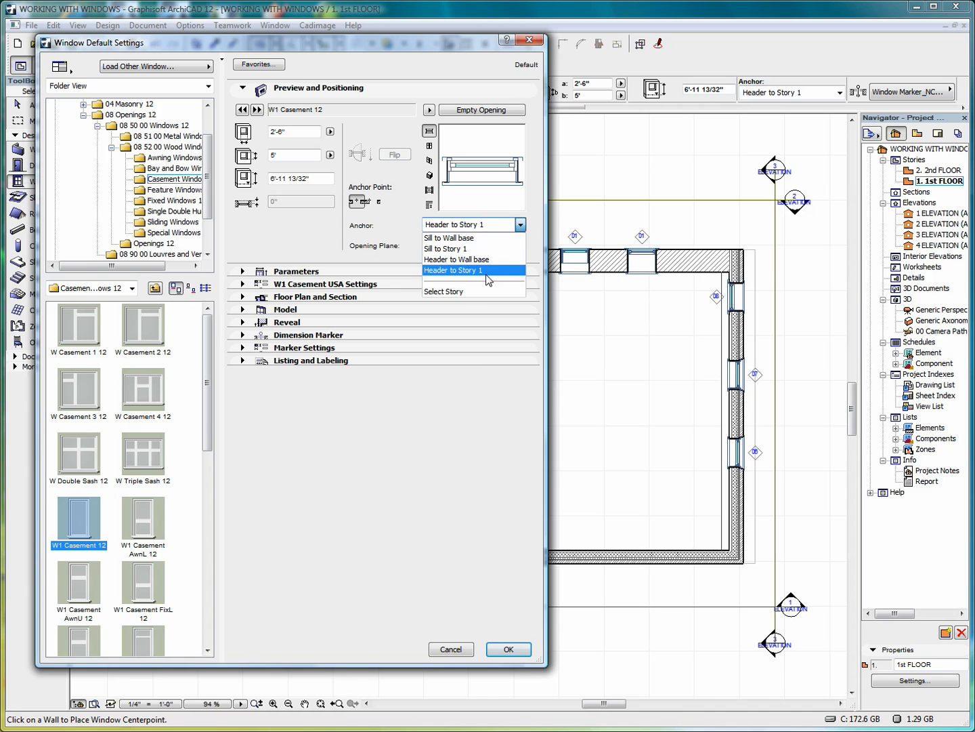
{"action": "left_click", "coordinate": [449, 291]}
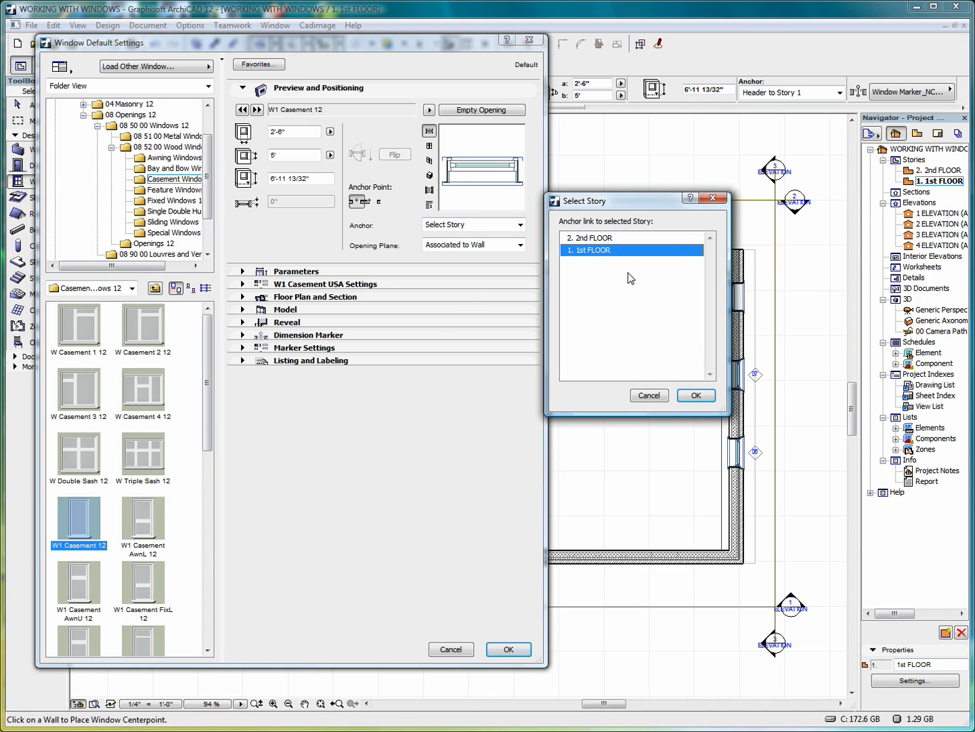
{"action": "left_click", "coordinate": [647, 397]}
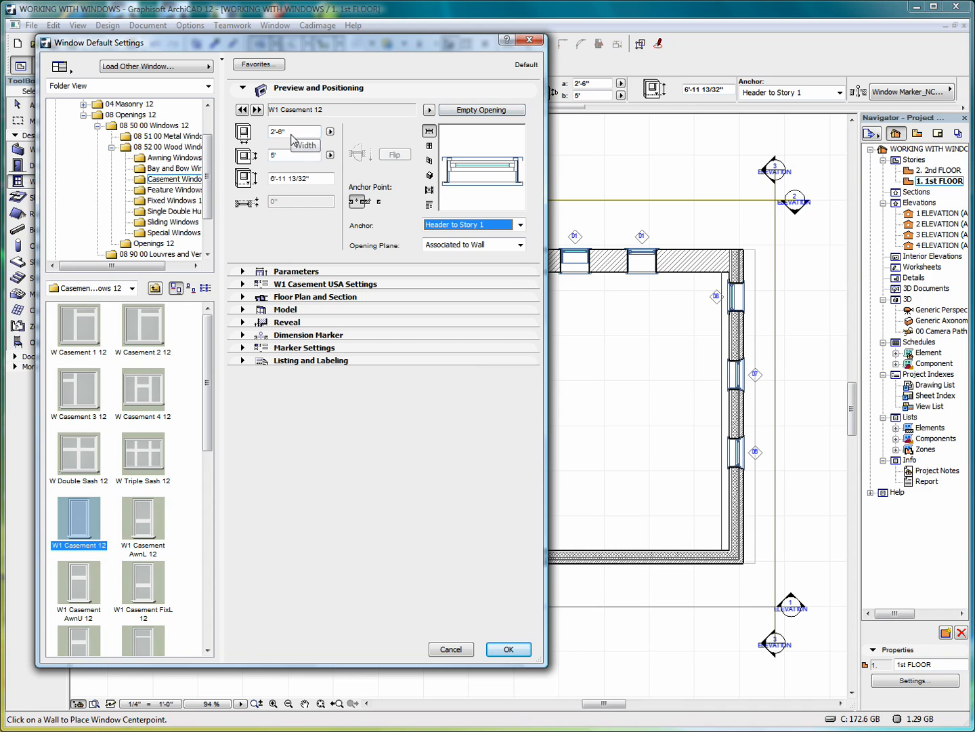
Preview the casement window in elevation, 3D wireframe, shaded 3D and picture form, and return to the plan preview
{"action": "left_click", "coordinate": [429, 132]}
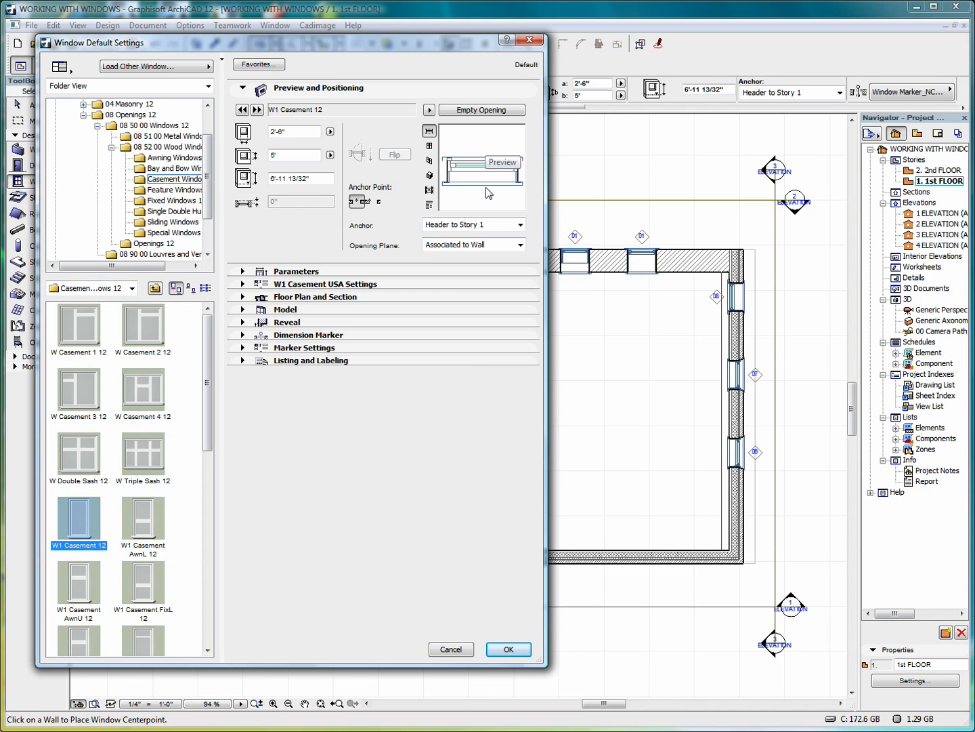
{"action": "left_click", "coordinate": [429, 147]}
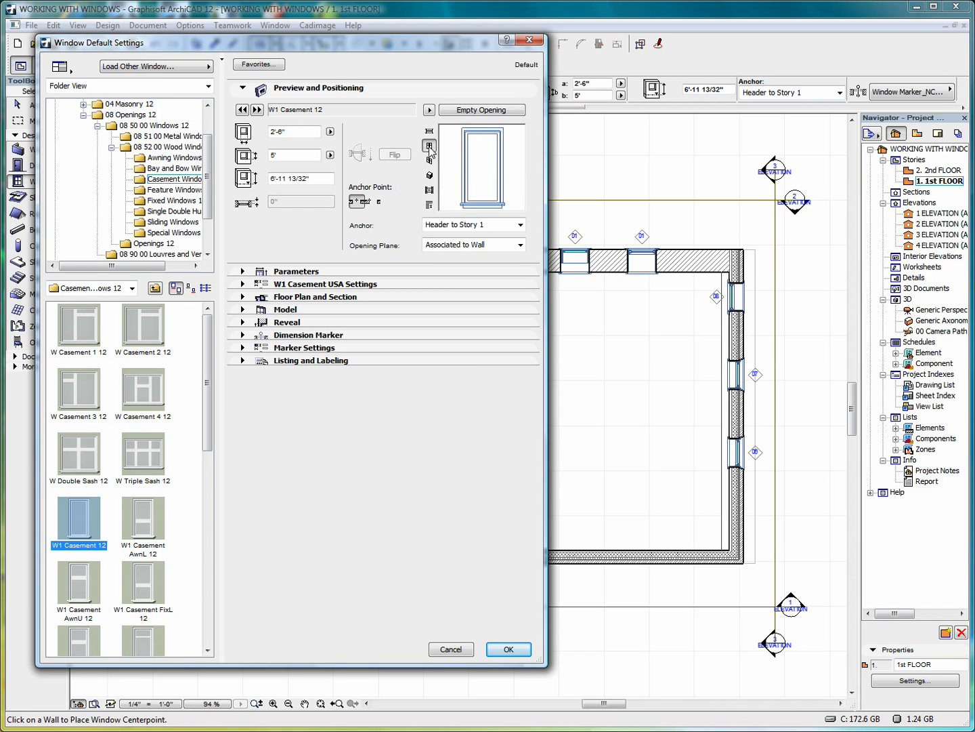
{"action": "left_click", "coordinate": [429, 161]}
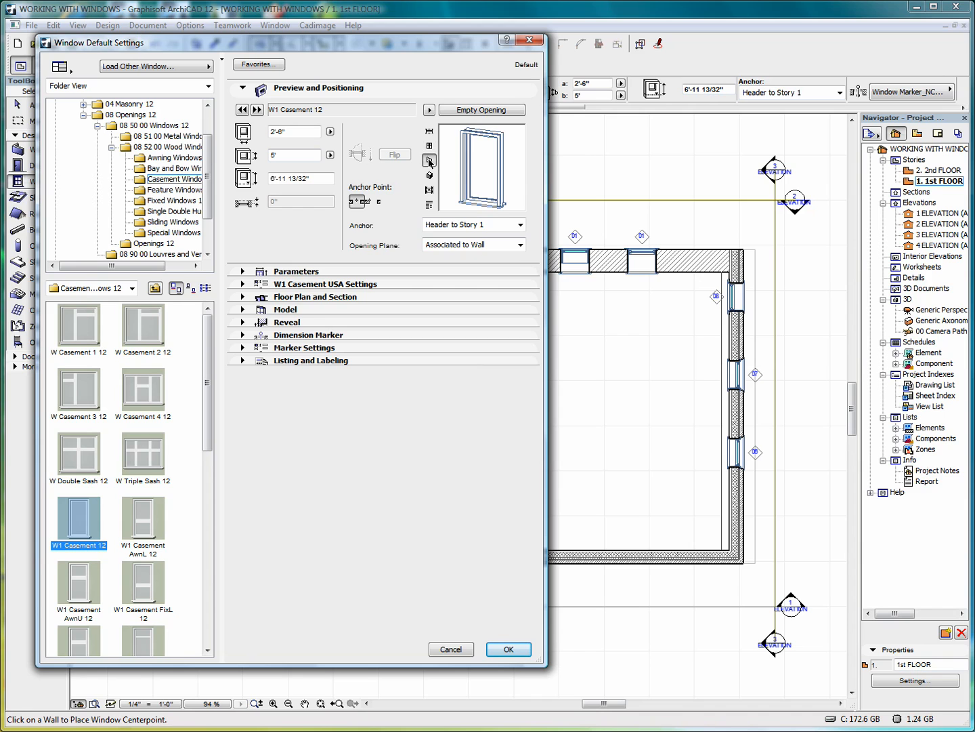
{"action": "left_click", "coordinate": [430, 176]}
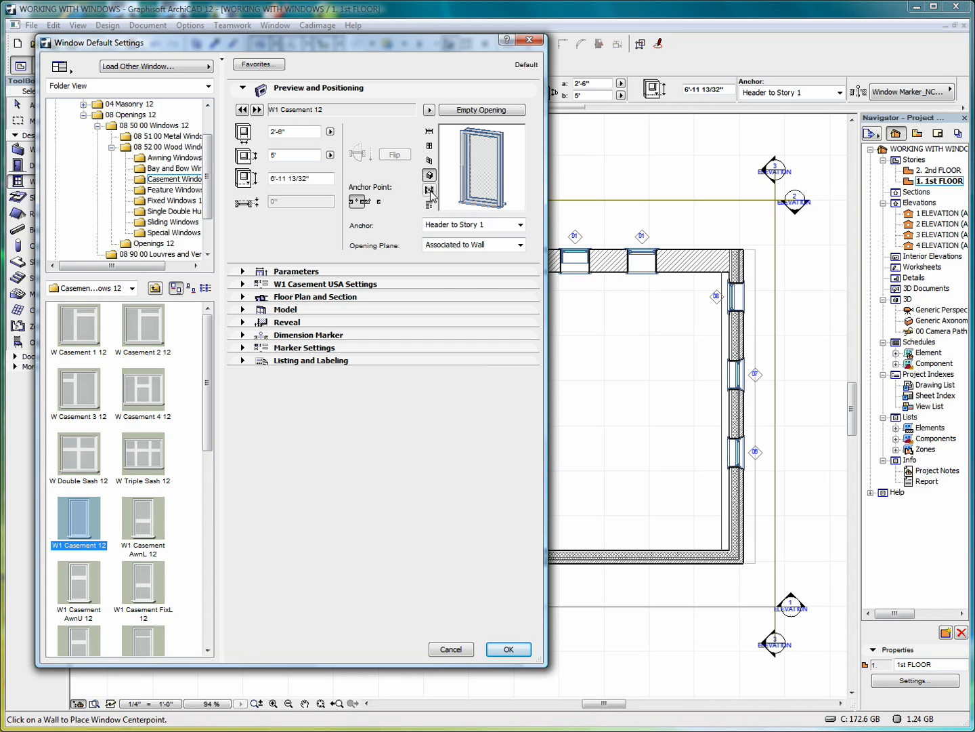
{"action": "left_click", "coordinate": [430, 190]}
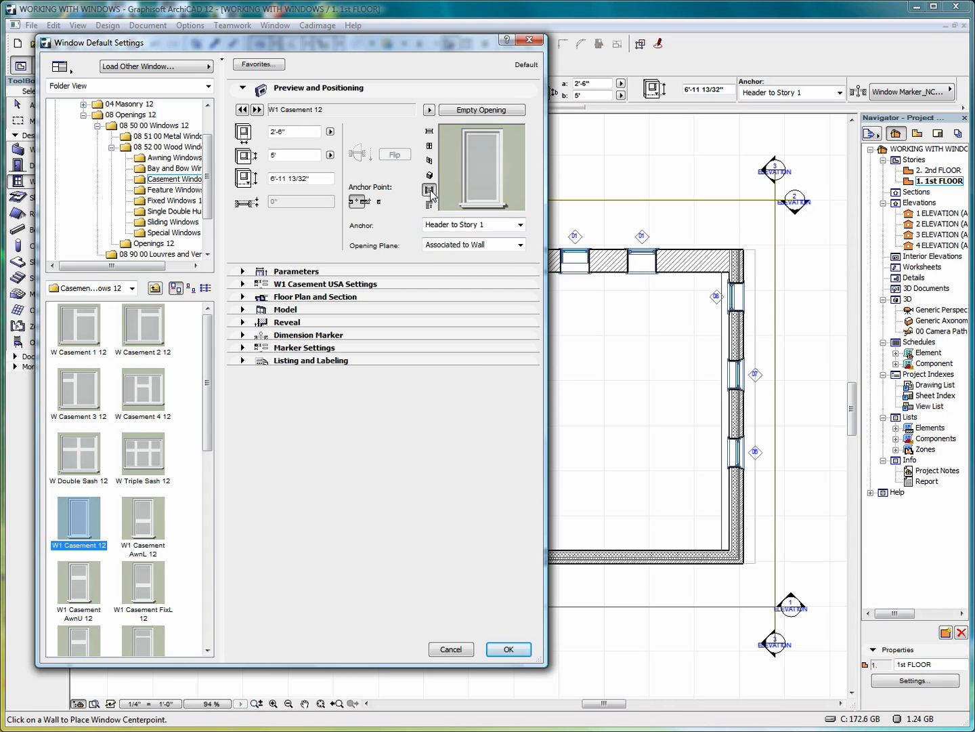
{"action": "left_click", "coordinate": [429, 132]}
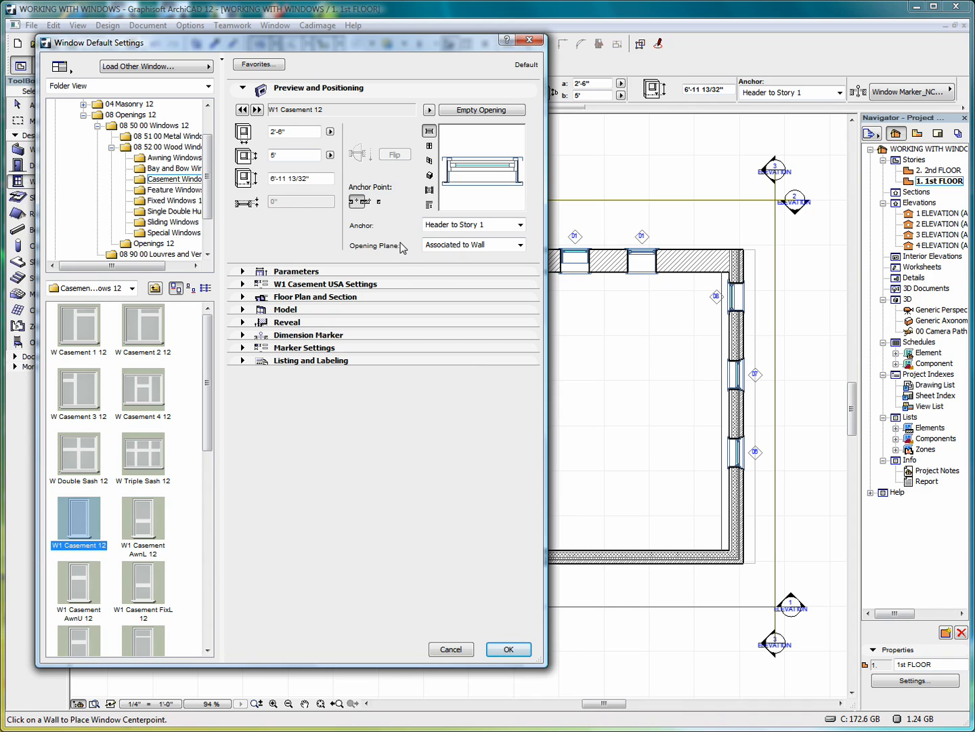
Check the Opening Plane choices without changing the setting, and expand the window's Parameters section
{"action": "left_click", "coordinate": [520, 246]}
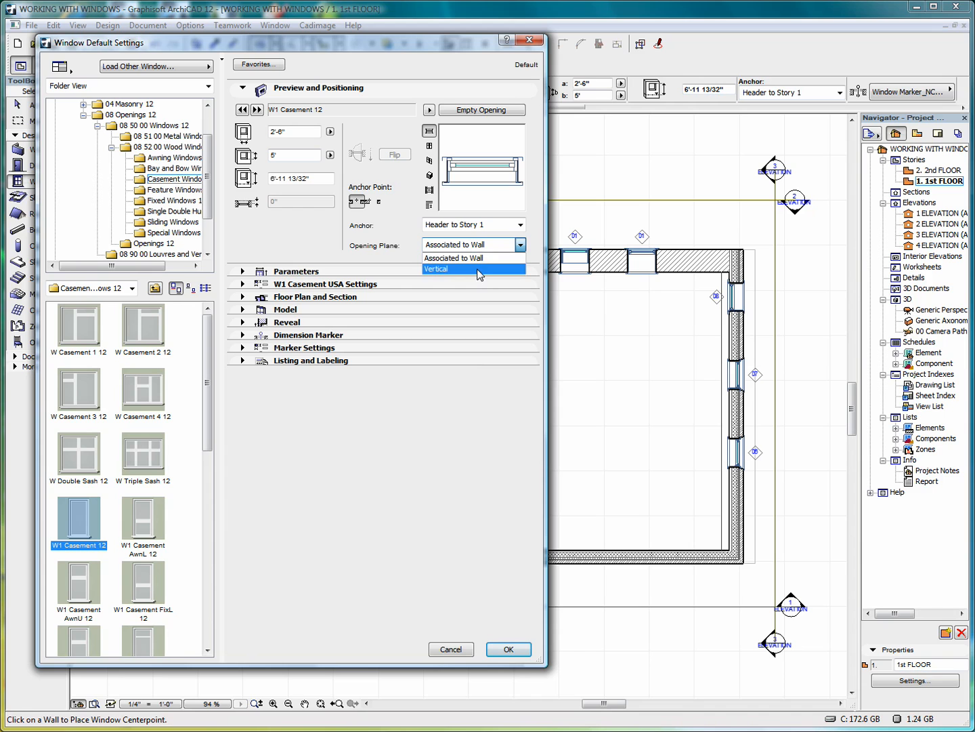
{"action": "left_click", "coordinate": [520, 244]}
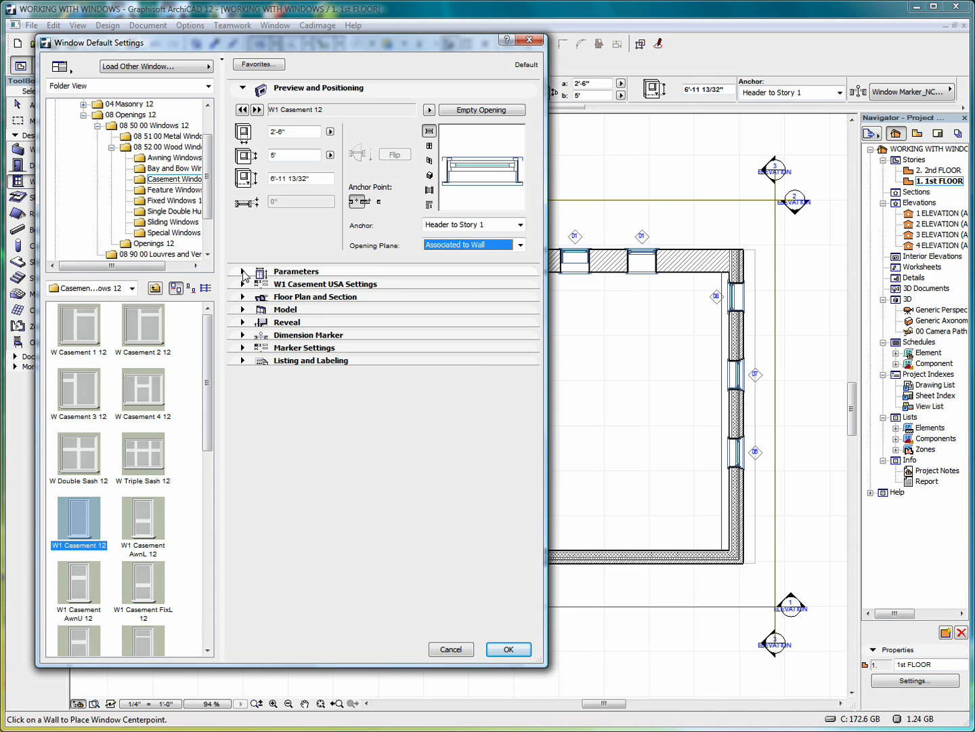
{"action": "left_click", "coordinate": [244, 272]}
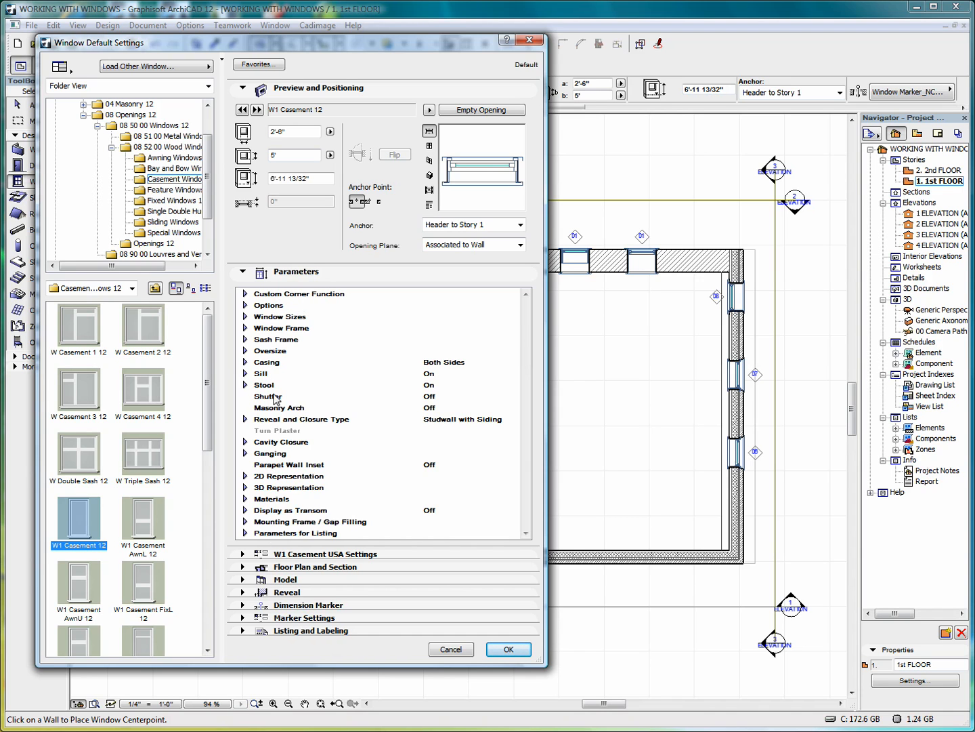
Collapse the Parameters section, open W1 Casement USA Settings, and examine its settings pages and the preset unit sizes
{"action": "left_click", "coordinate": [244, 273]}
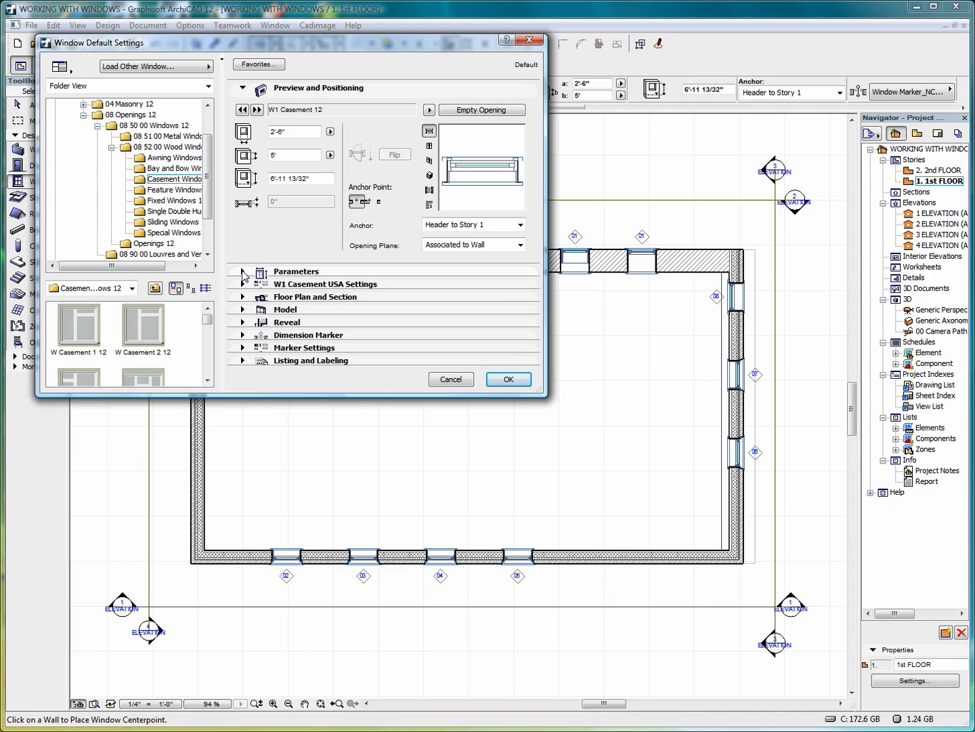
{"action": "left_click", "coordinate": [243, 285]}
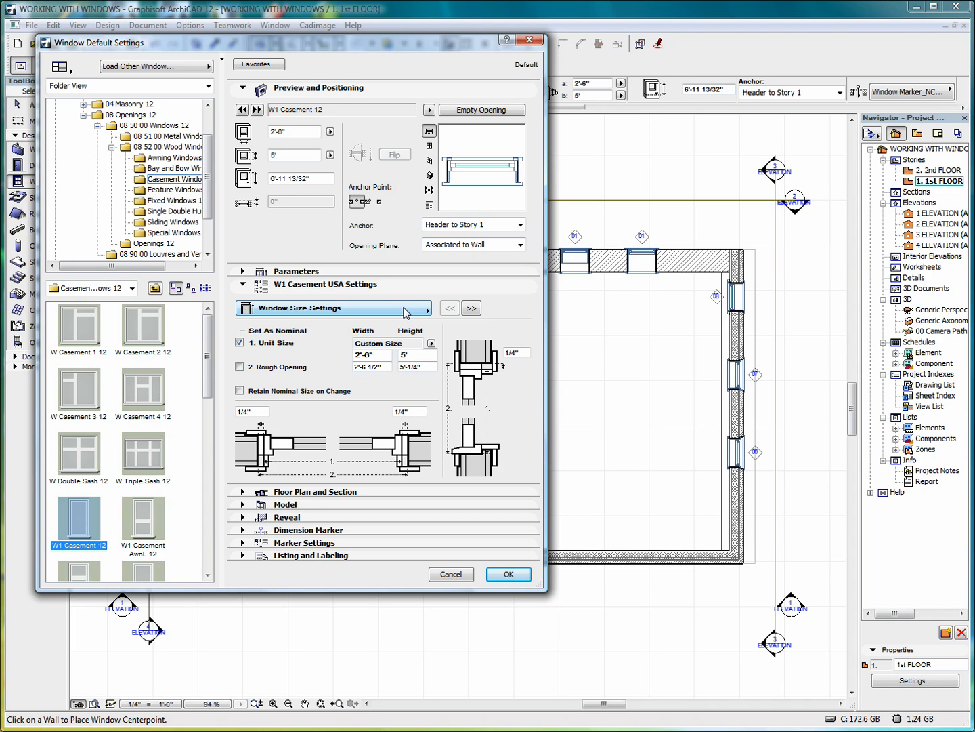
{"action": "left_click", "coordinate": [406, 312]}
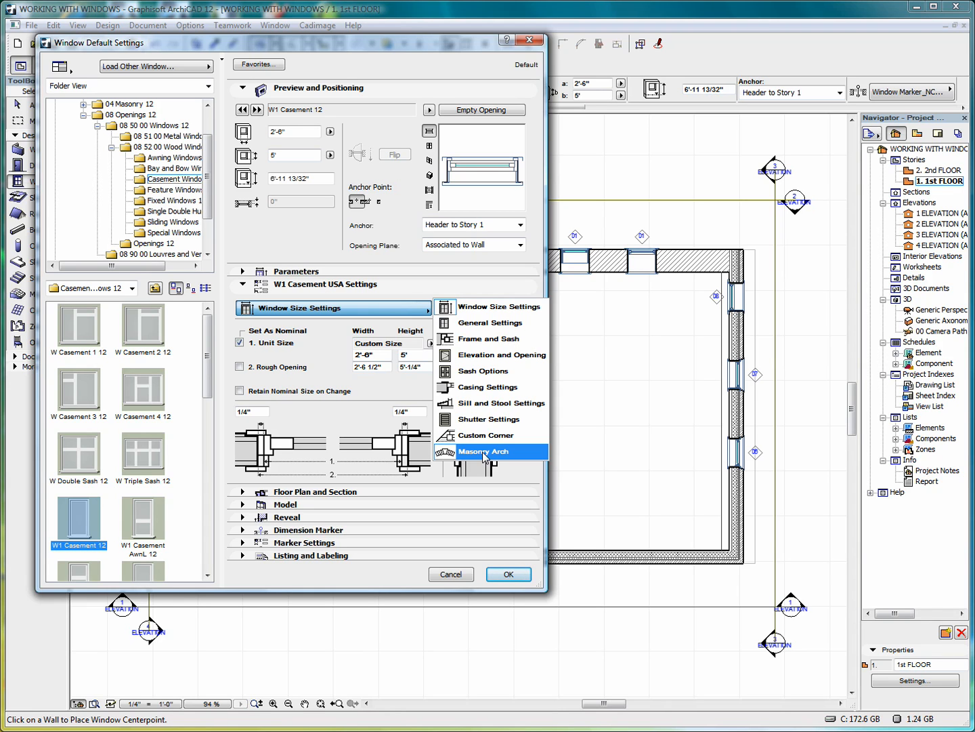
{"action": "left_click", "coordinate": [404, 309]}
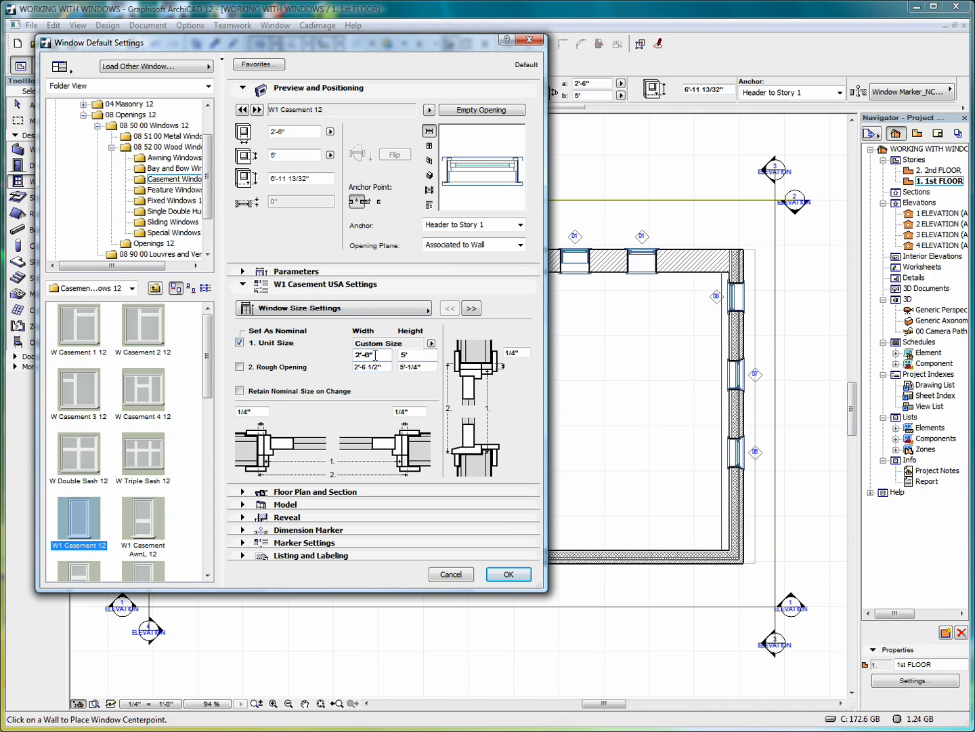
{"action": "left_click", "coordinate": [432, 343]}
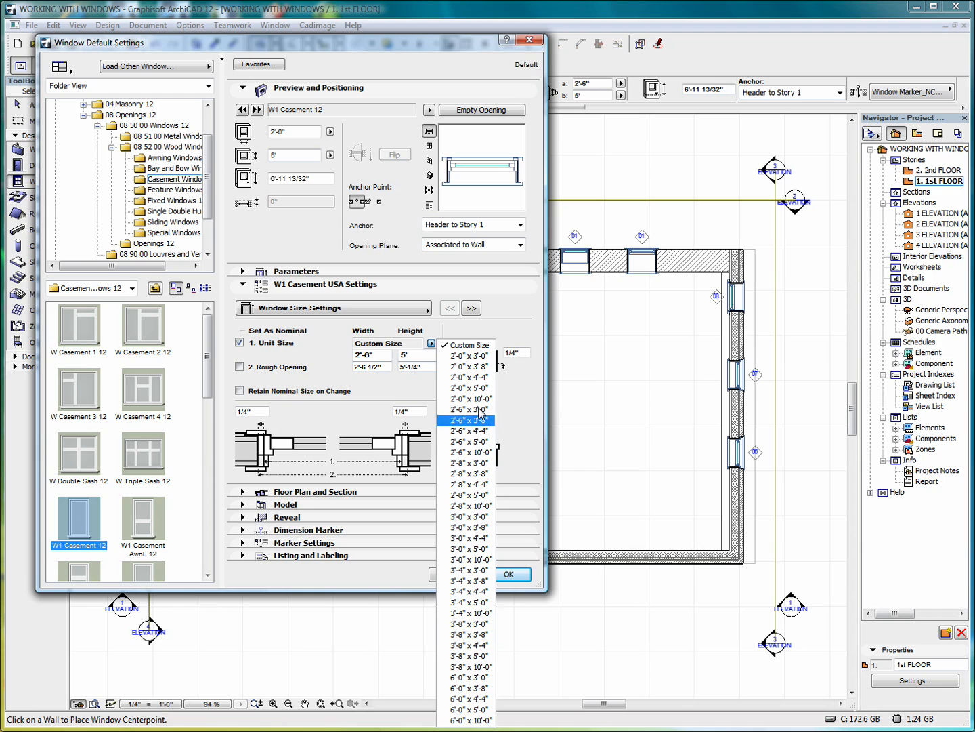
{"action": "left_click", "coordinate": [432, 345]}
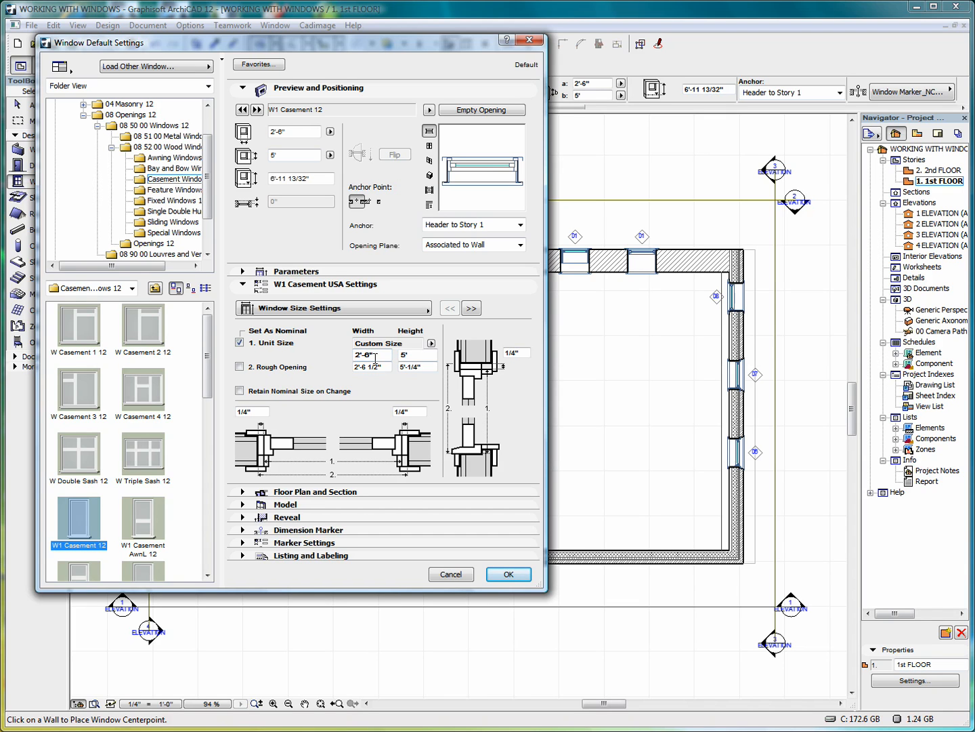
Inspect the unit width and height, try Rough Opening as the nominal size, and switch back to Unit Size
{"action": "double_click", "coordinate": [378, 354]}
{"action": "left_click", "coordinate": [381, 353]}
{"action": "left_click", "coordinate": [416, 354]}
{"action": "left_click", "coordinate": [239, 366]}
{"action": "left_click", "coordinate": [240, 343]}
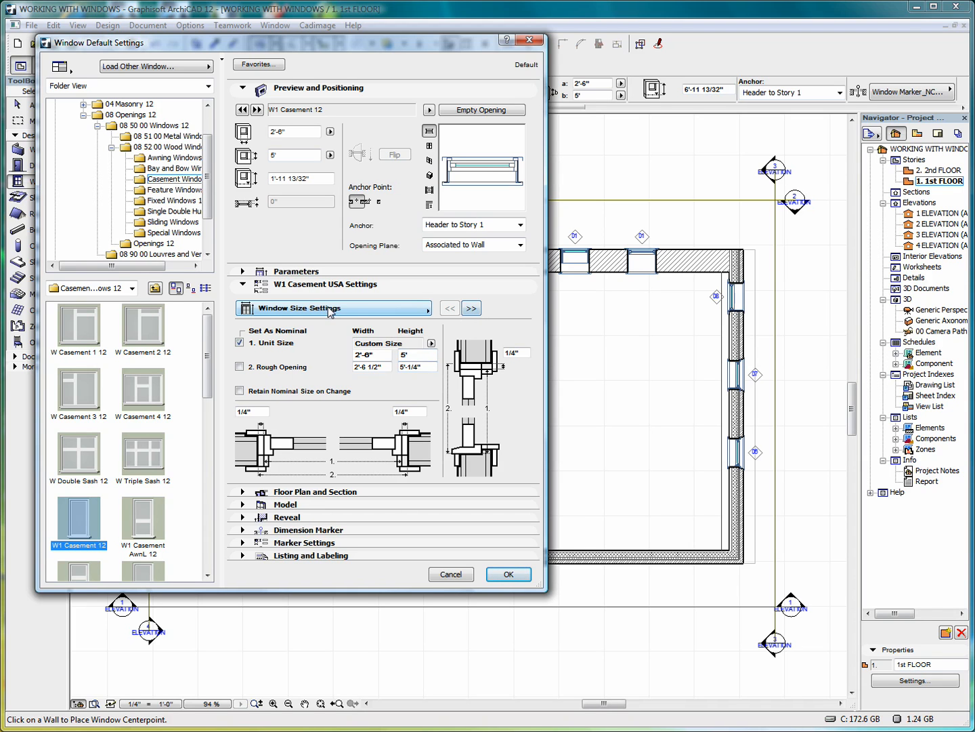
Review the casement's General Settings, including its fill, pen and wall contour line options, and return to the casing and sill options
{"action": "left_click", "coordinate": [364, 308]}
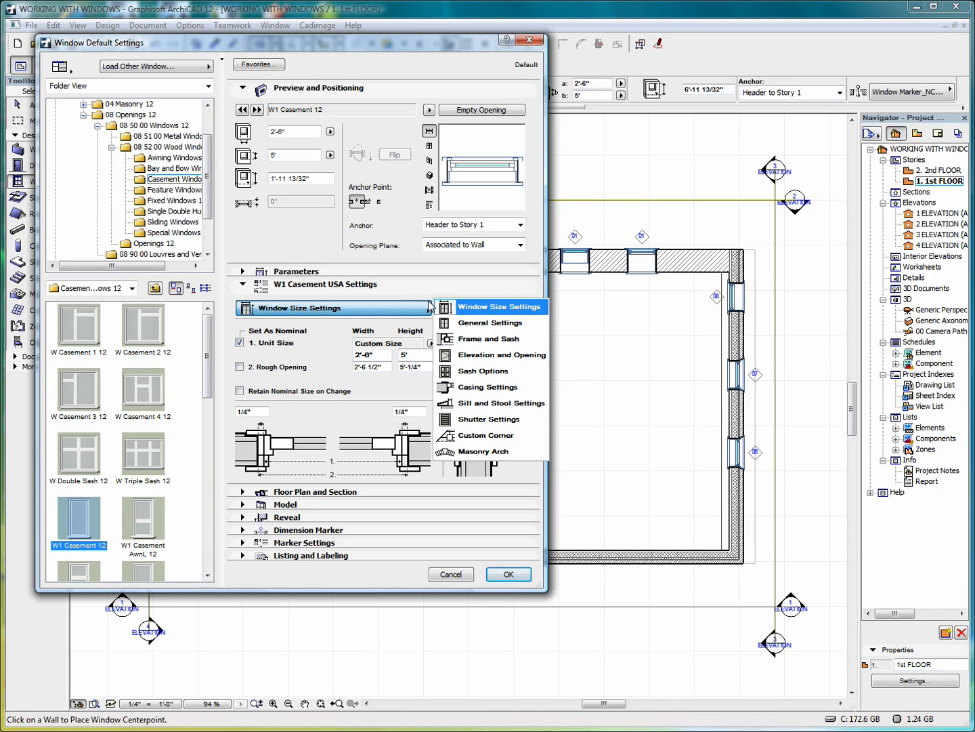
{"action": "left_click", "coordinate": [408, 311]}
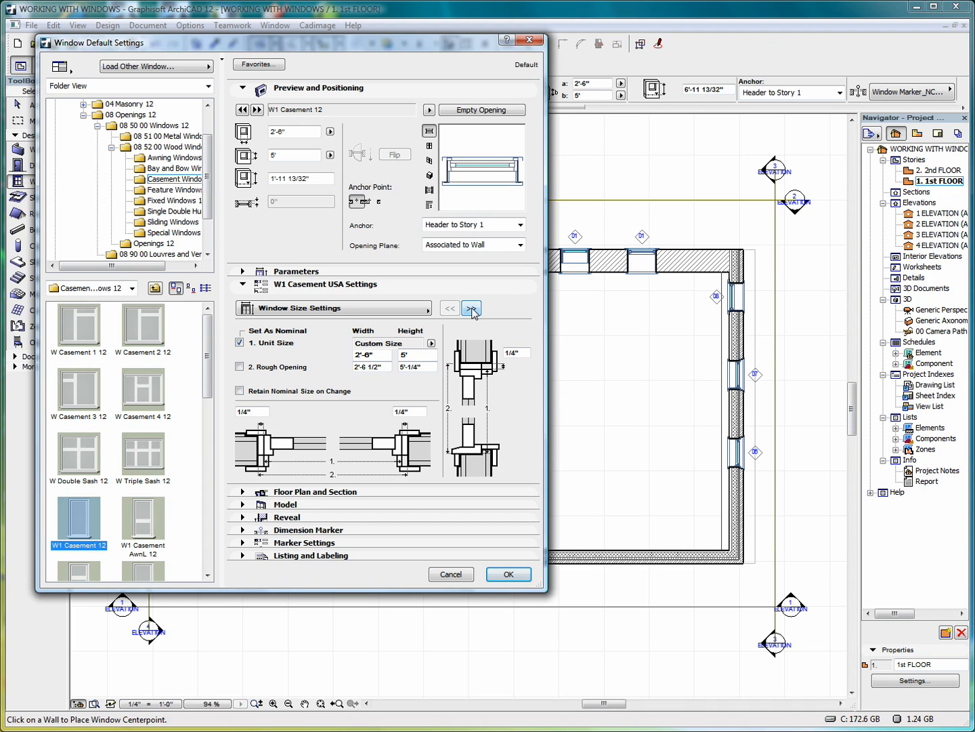
{"action": "left_click", "coordinate": [471, 309]}
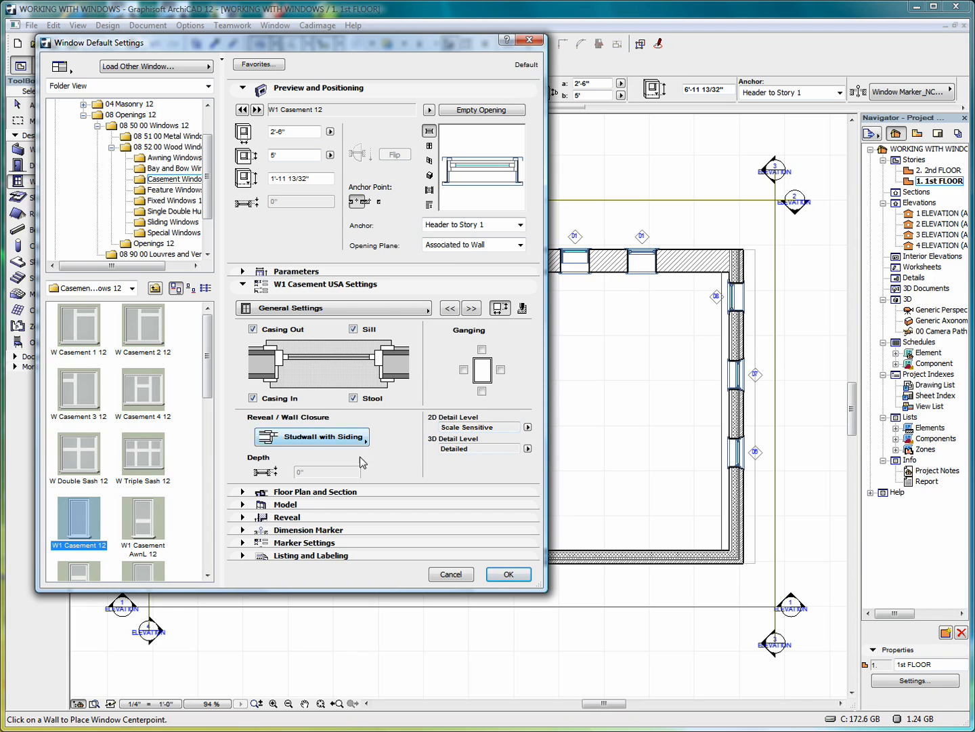
{"action": "left_click", "coordinate": [524, 312]}
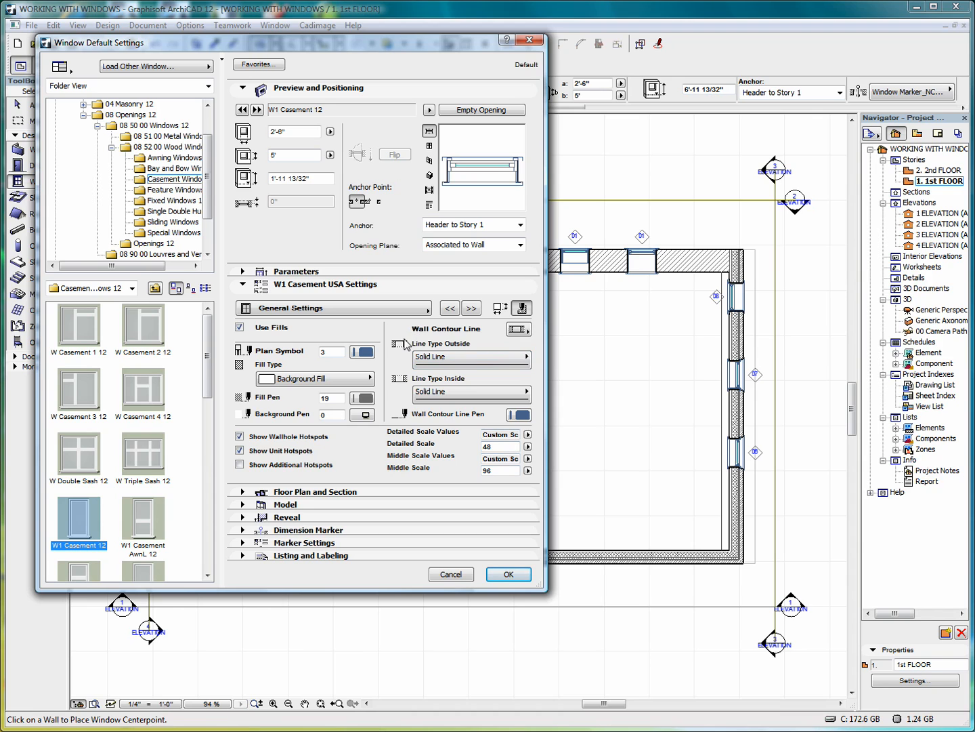
{"action": "left_click", "coordinate": [449, 308]}
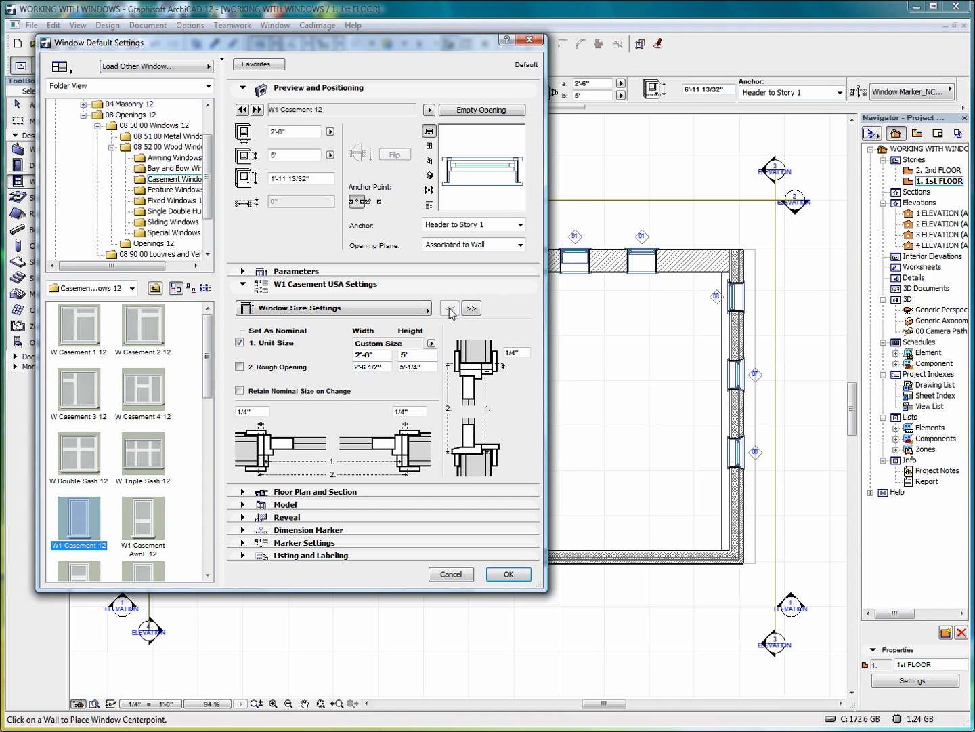
{"action": "left_click", "coordinate": [471, 309]}
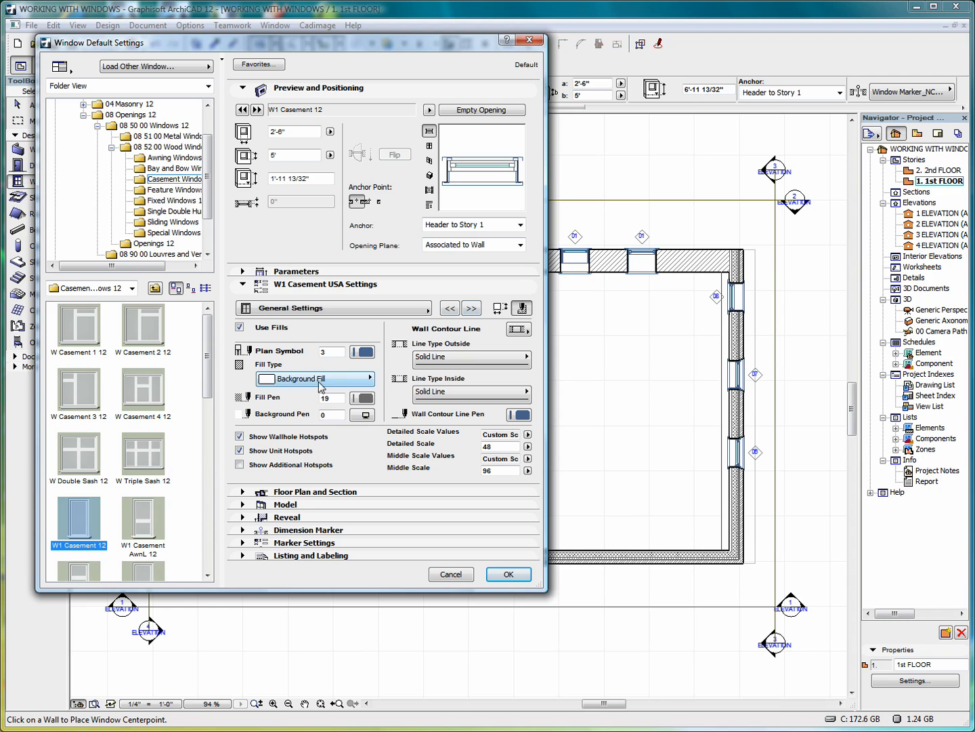
{"action": "left_click", "coordinate": [499, 309]}
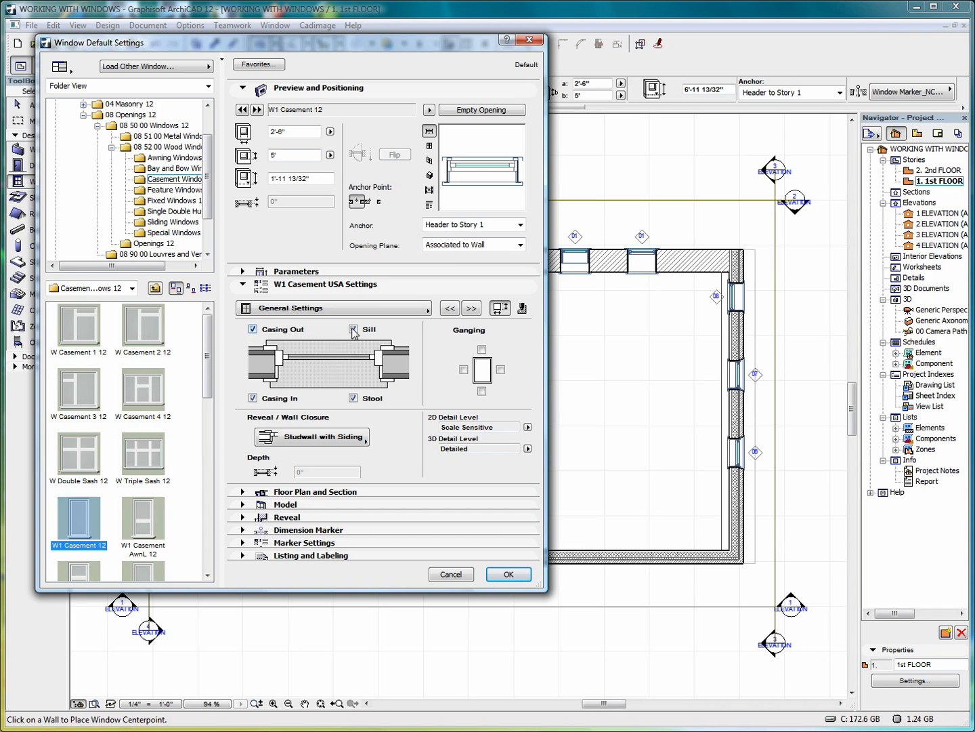
Turn off Casing Out and Sill and restore them, and do the same with Casing In and Stool
{"action": "left_click", "coordinate": [253, 329]}
{"action": "left_click", "coordinate": [352, 329]}
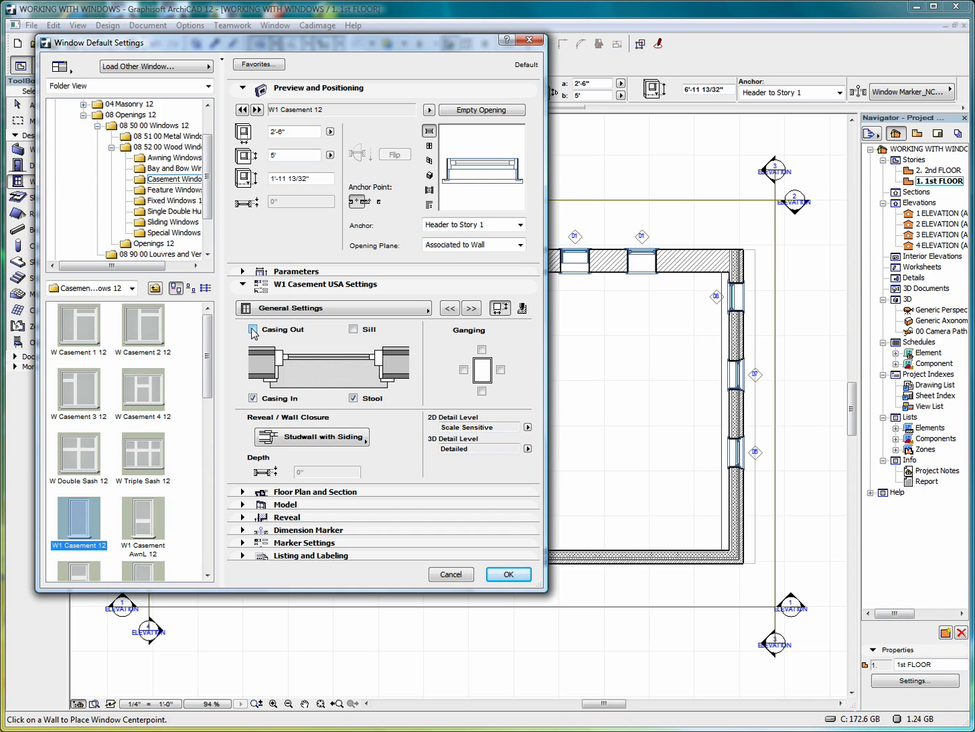
{"action": "left_click", "coordinate": [252, 329]}
{"action": "left_click", "coordinate": [353, 330]}
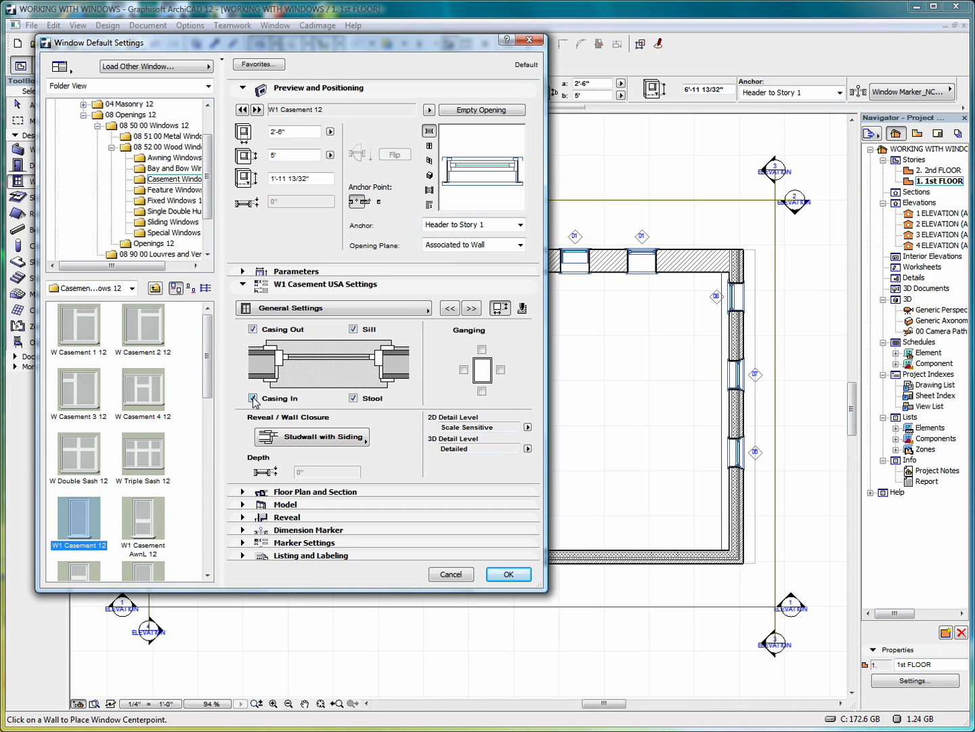
{"action": "left_click", "coordinate": [253, 398]}
{"action": "left_click", "coordinate": [353, 398]}
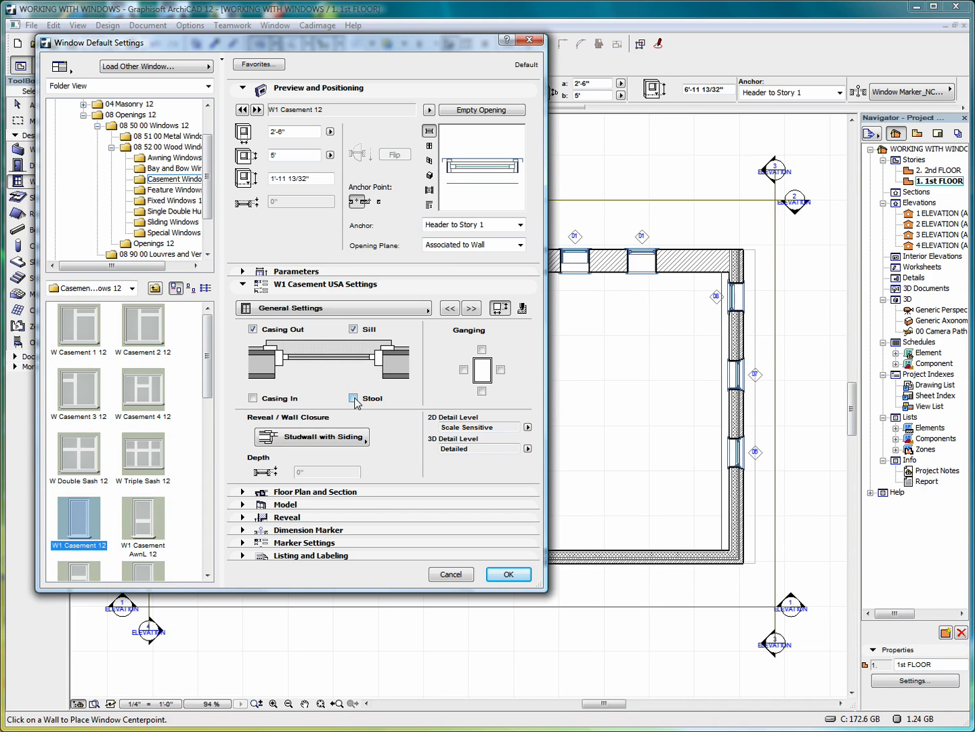
{"action": "left_click", "coordinate": [353, 398]}
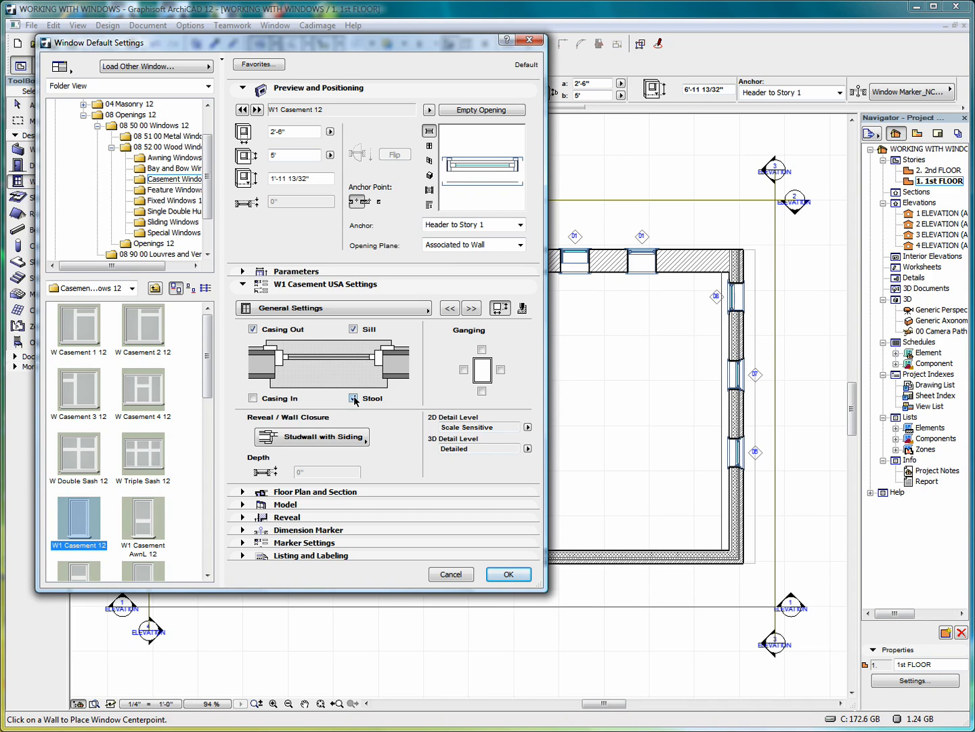
{"action": "left_click", "coordinate": [253, 398]}
Try ganging on the window's left side, remove it, and check the available Reveal / Wall Closure types
{"action": "left_click", "coordinate": [464, 369]}
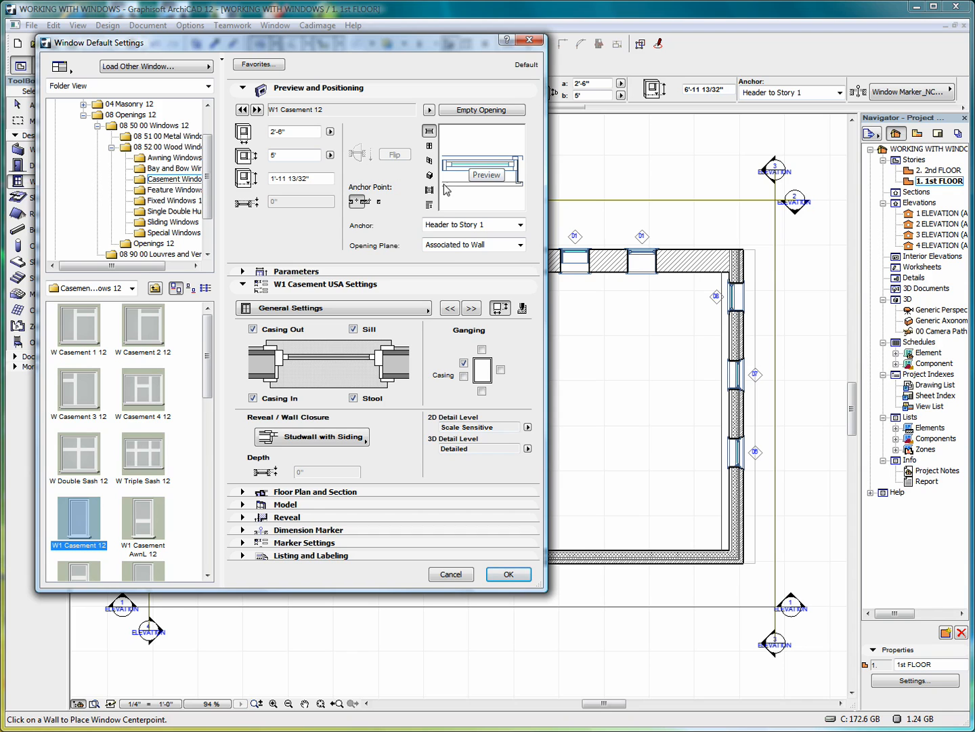
{"action": "left_click", "coordinate": [464, 361]}
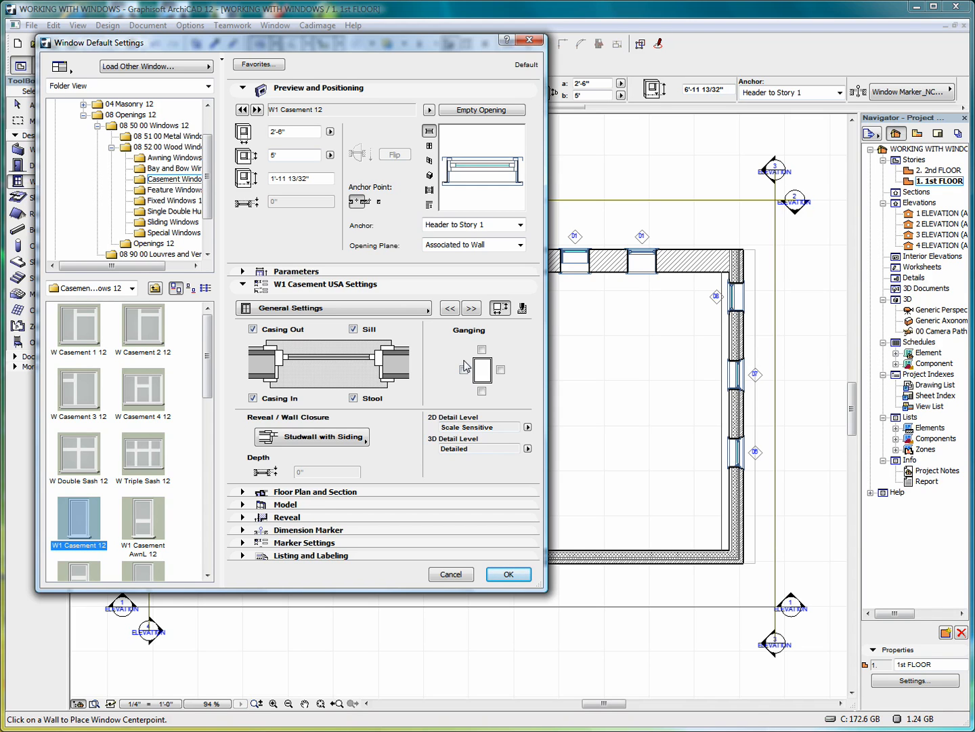
{"action": "left_click", "coordinate": [359, 441]}
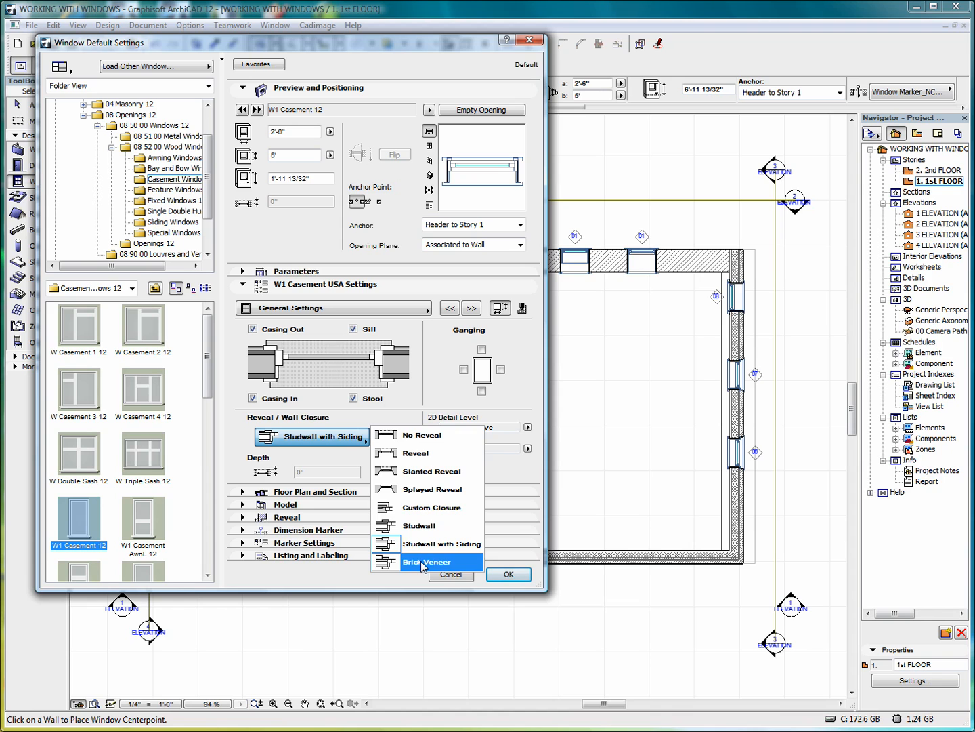
{"action": "left_click", "coordinate": [358, 441]}
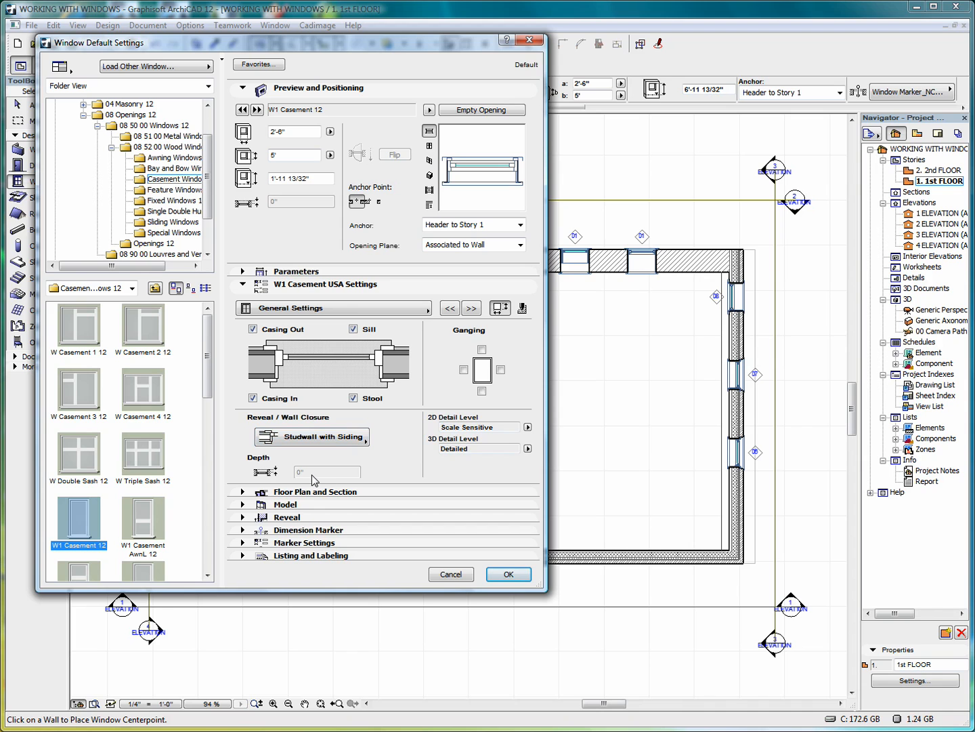
Set the casement's Reveal / Wall Closure to Reveal with a depth of 2"
{"action": "left_click", "coordinate": [349, 441]}
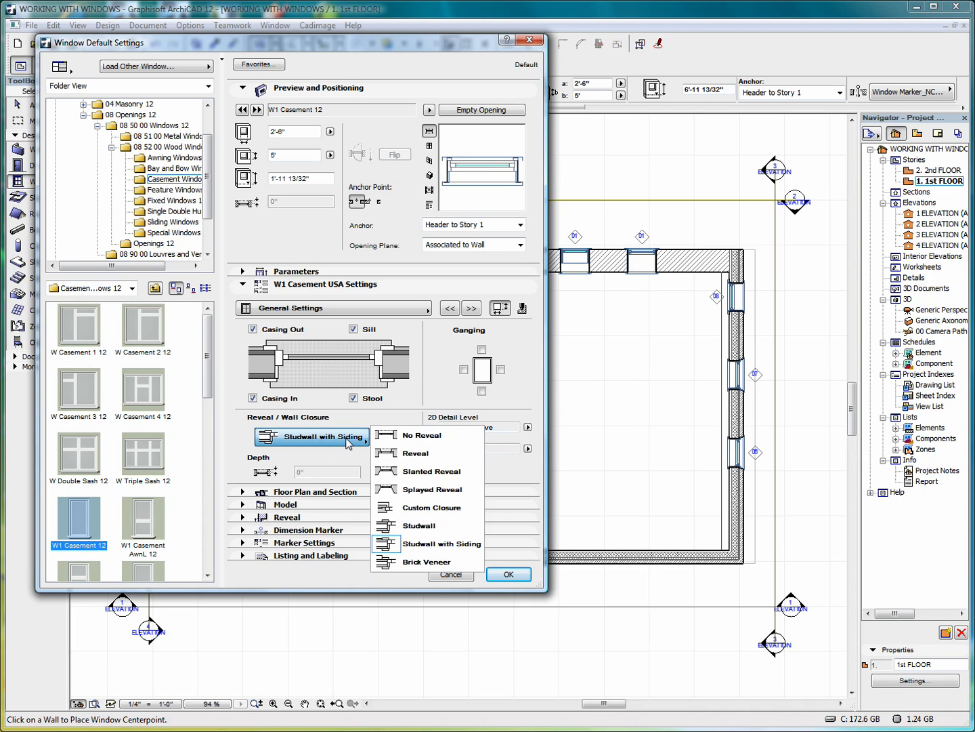
{"action": "left_click", "coordinate": [426, 456]}
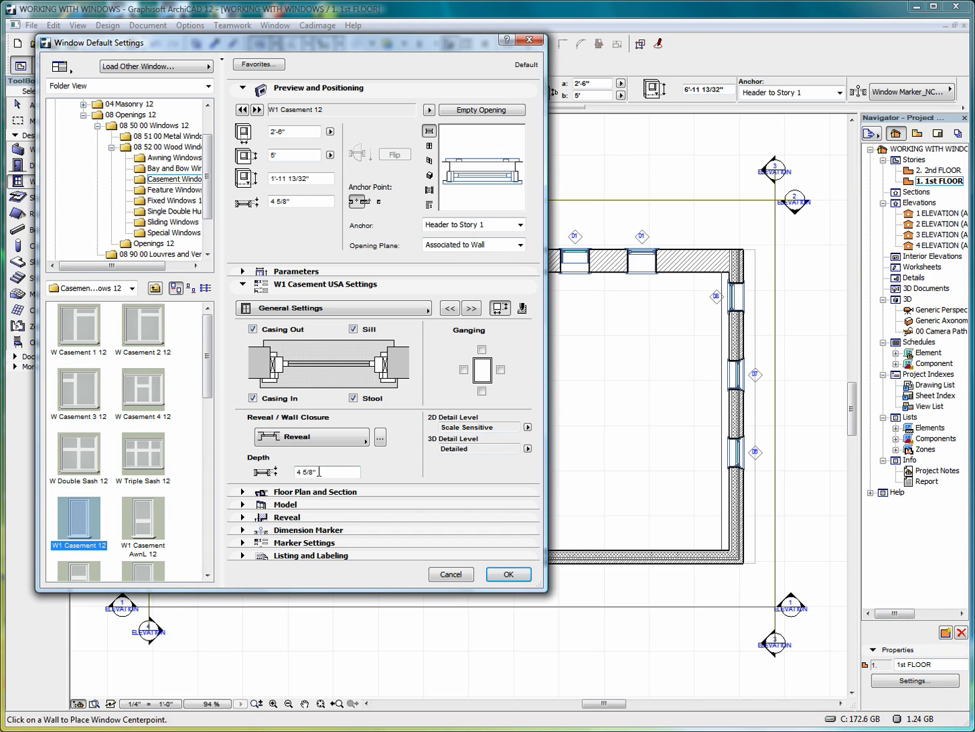
{"action": "double_click", "coordinate": [298, 471]}
{"action": "left_click", "coordinate": [310, 472]}
{"action": "double_click", "coordinate": [308, 470]}
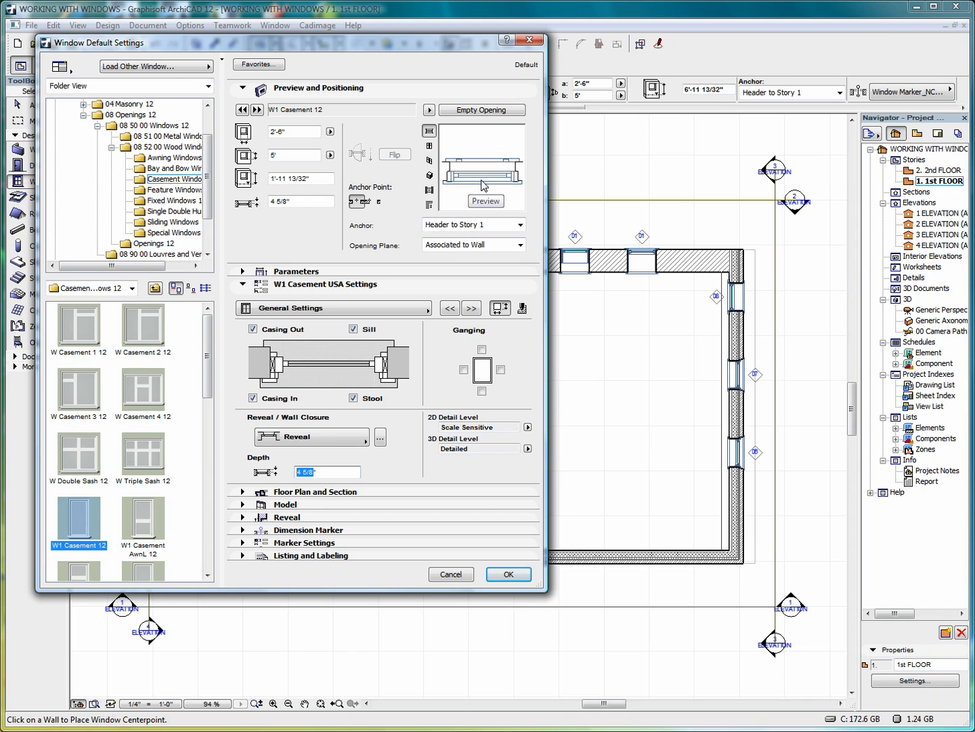
{"action": "type", "text": "2"}
{"action": "key", "text": "Tab"}
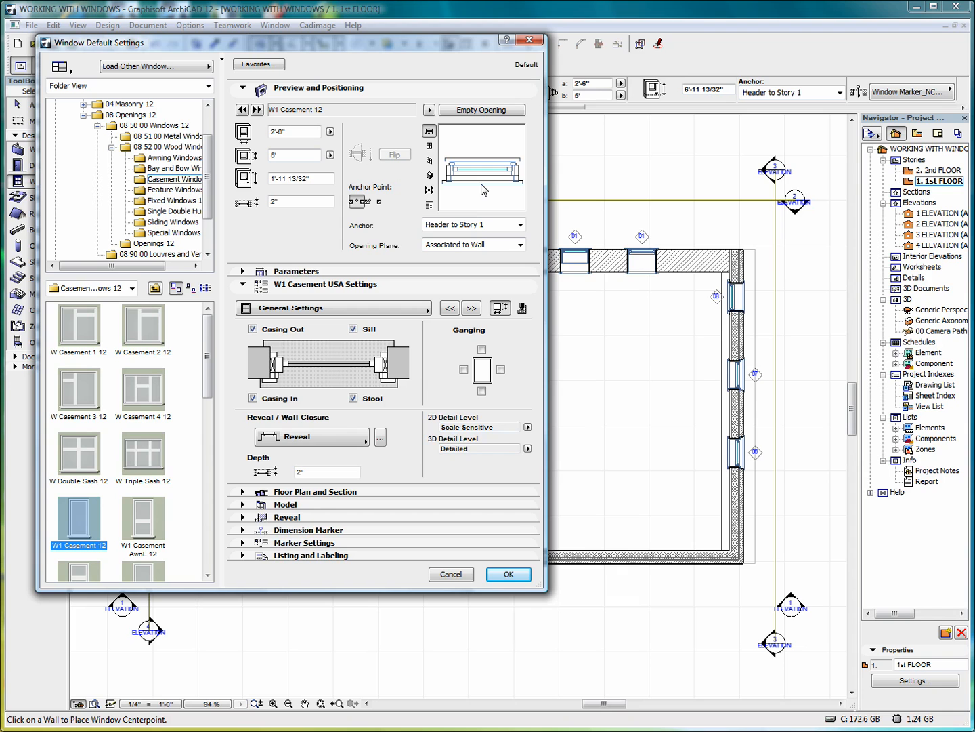
Check the available choices for the window's 2D and 3D detail levels
{"action": "left_click", "coordinate": [528, 427]}
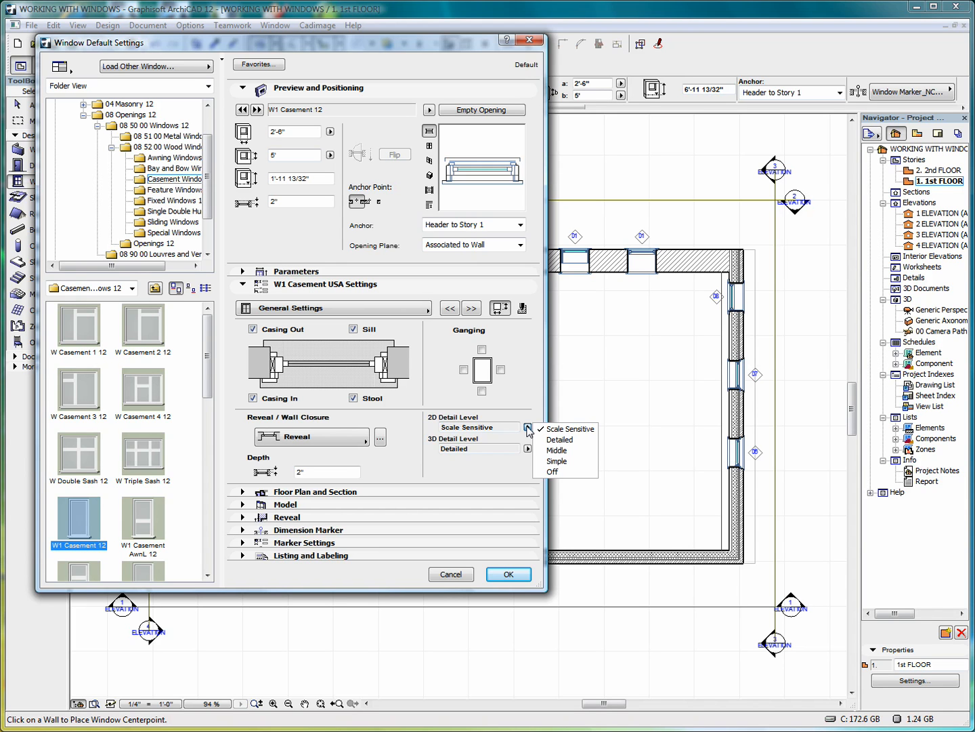
{"action": "left_click", "coordinate": [528, 427]}
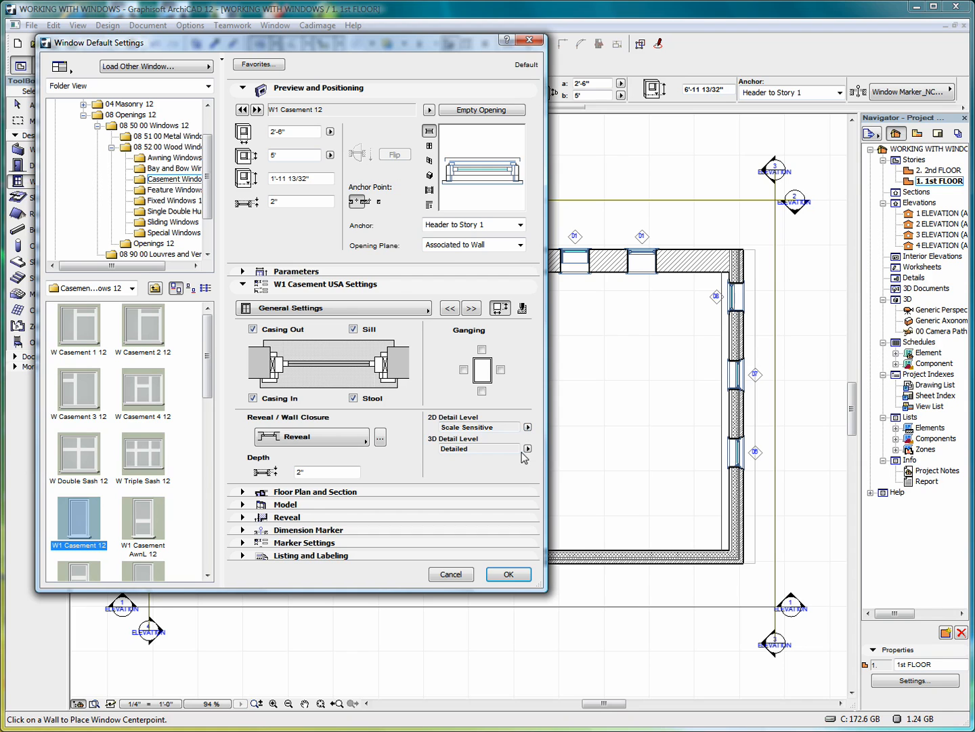
{"action": "left_click", "coordinate": [528, 448]}
{"action": "left_click", "coordinate": [528, 449]}
Show the Frame and Sash settings and check the Opening Direction choices
{"action": "left_click", "coordinate": [471, 309]}
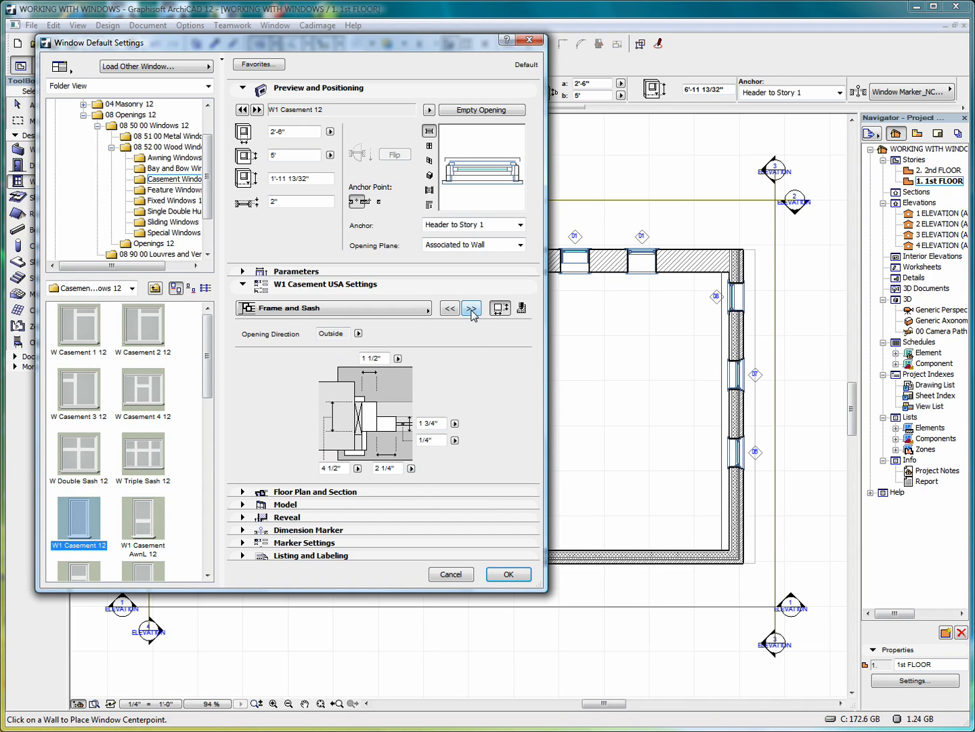
{"action": "left_click", "coordinate": [359, 334]}
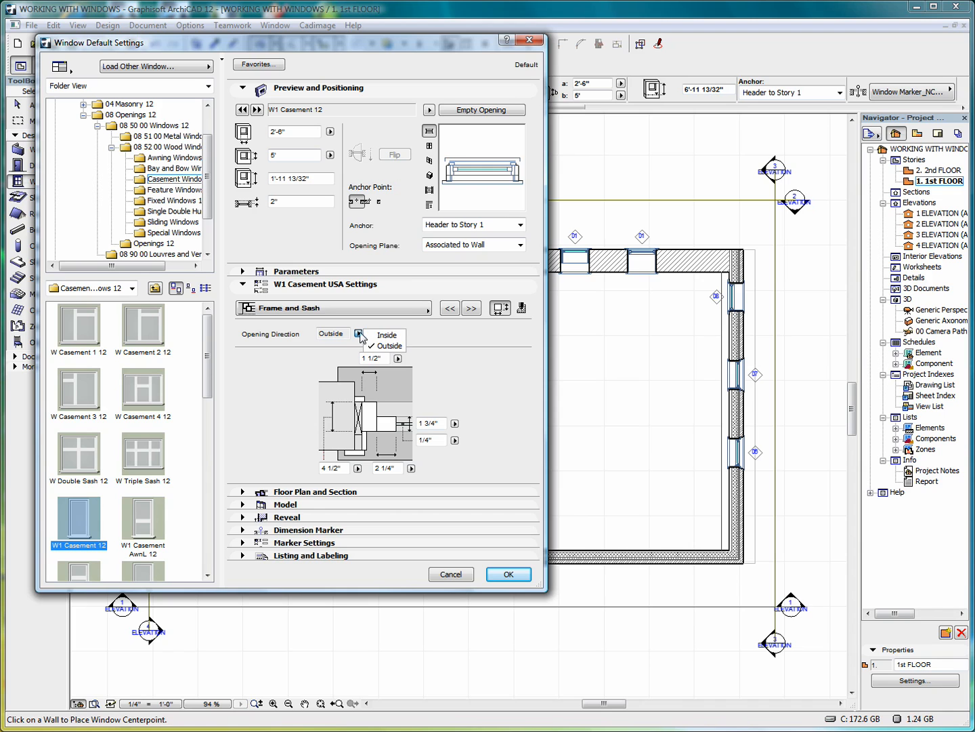
{"action": "left_click", "coordinate": [359, 334]}
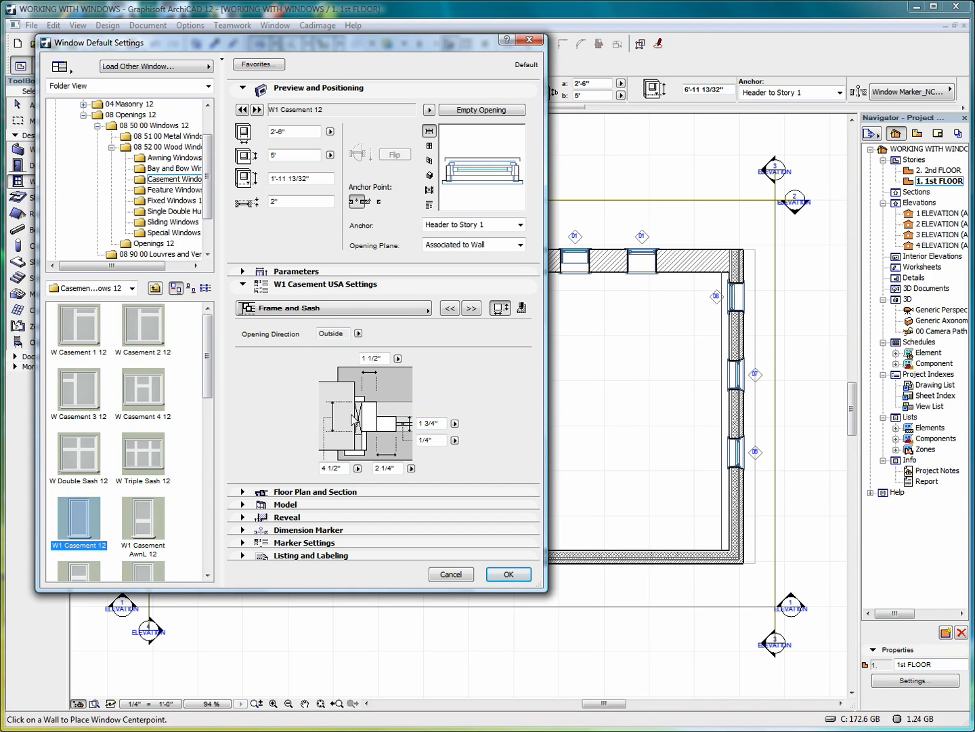
Show the Elevation and Opening settings and check the allowed range for the Sash 1 Angle in 3D
{"action": "left_click", "coordinate": [398, 313]}
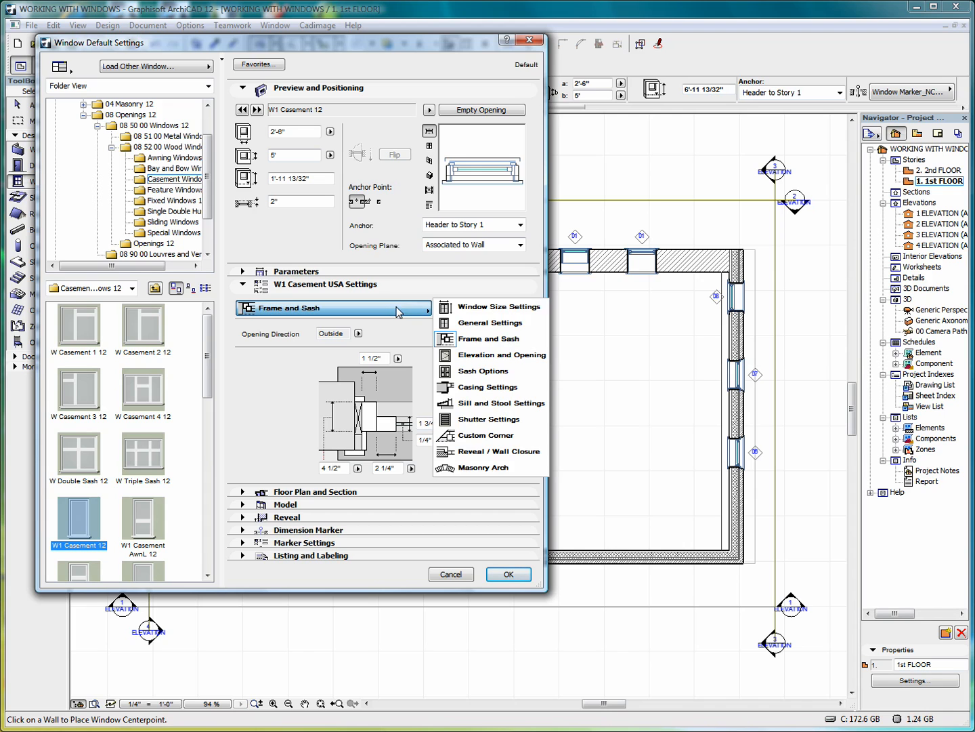
{"action": "left_click", "coordinate": [479, 357]}
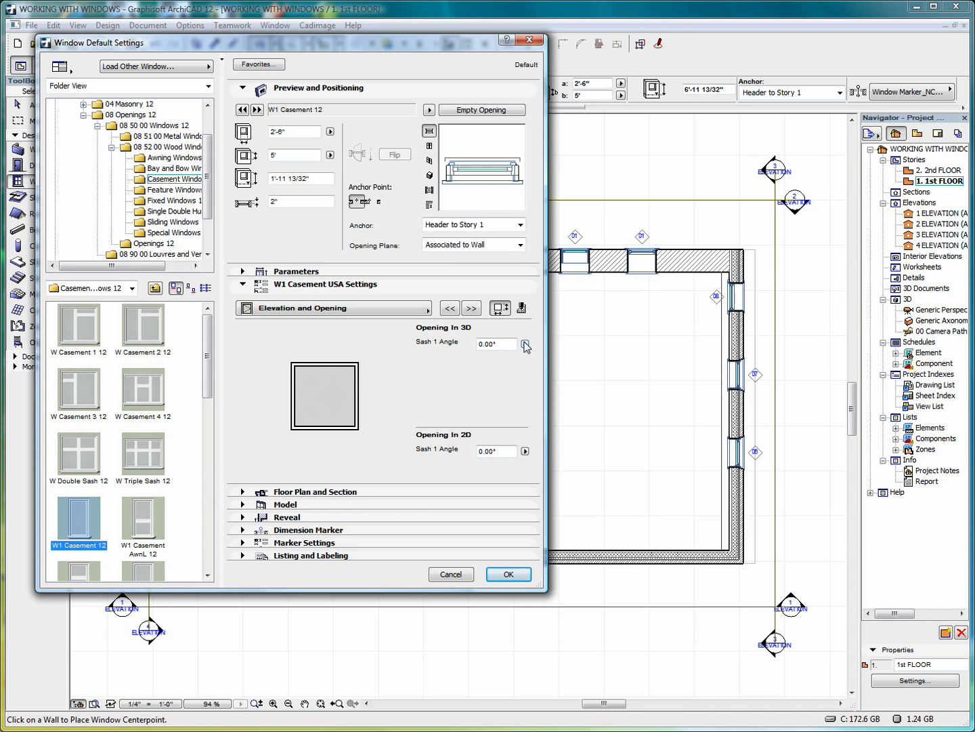
{"action": "left_click", "coordinate": [525, 344]}
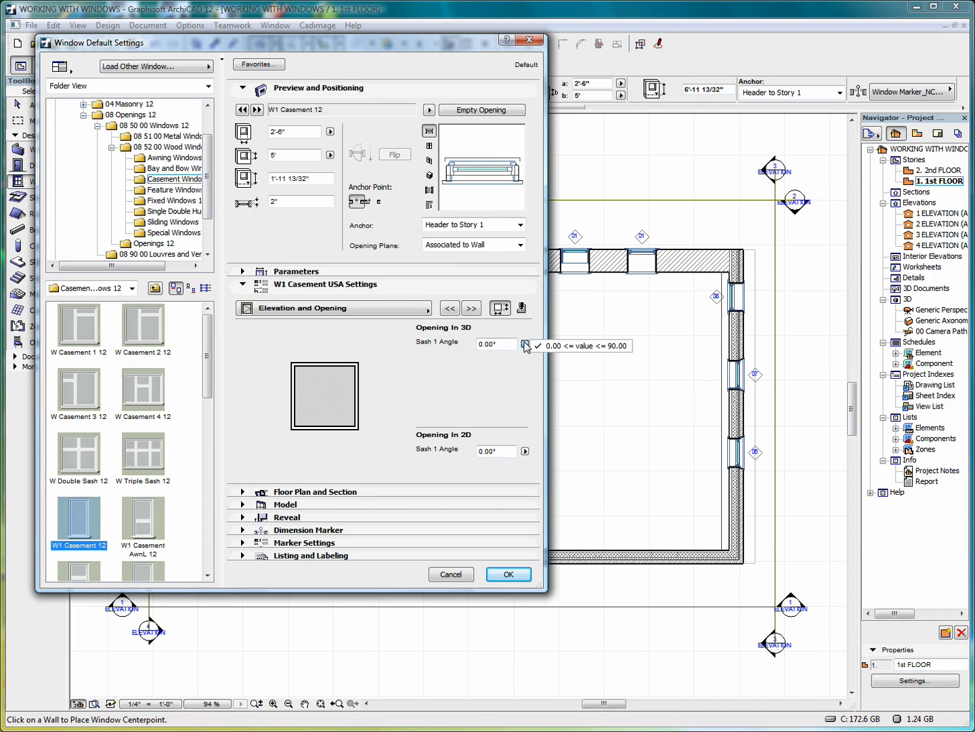
{"action": "left_click", "coordinate": [526, 345]}
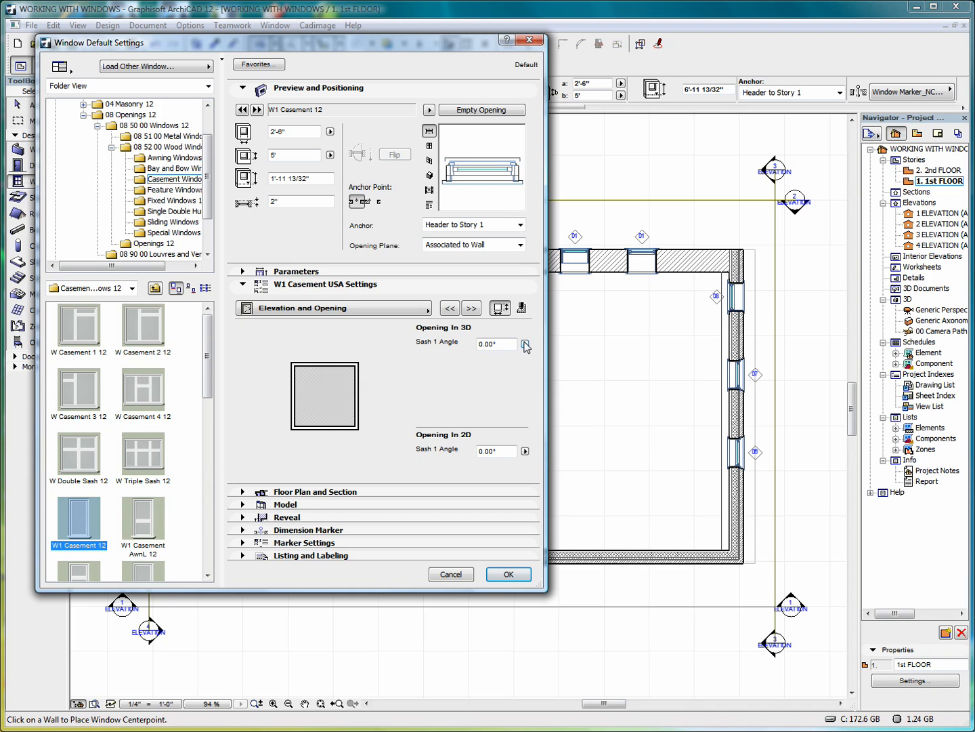
Check the allowed range for the Sash 1 Angle in 2D and show the Sash Options settings
{"action": "left_click", "coordinate": [525, 451]}
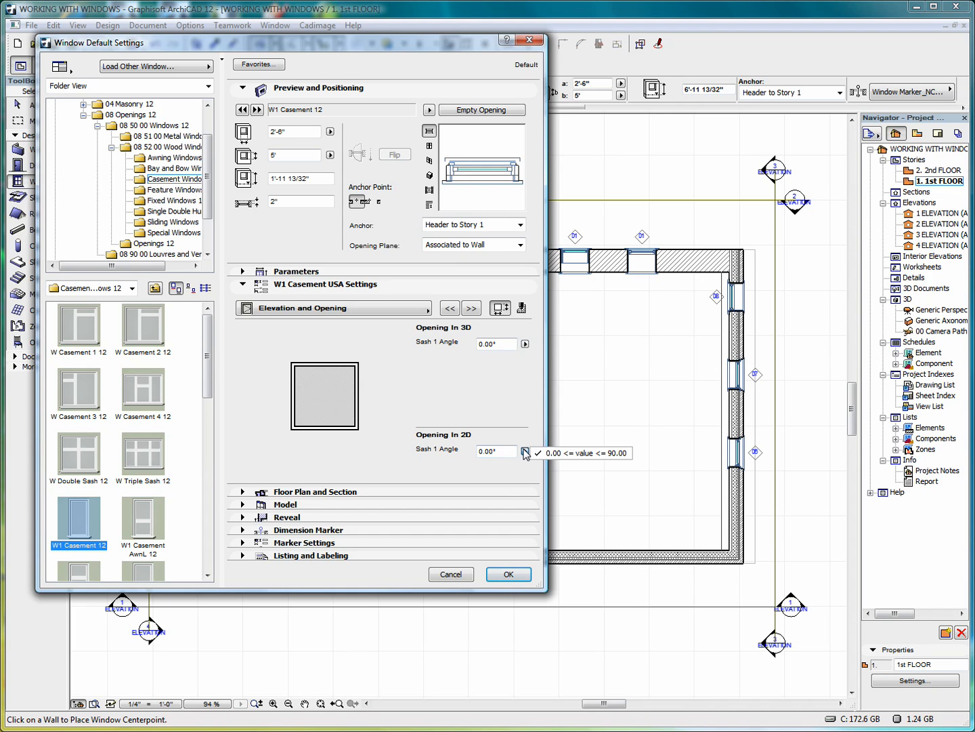
{"action": "left_click", "coordinate": [526, 453]}
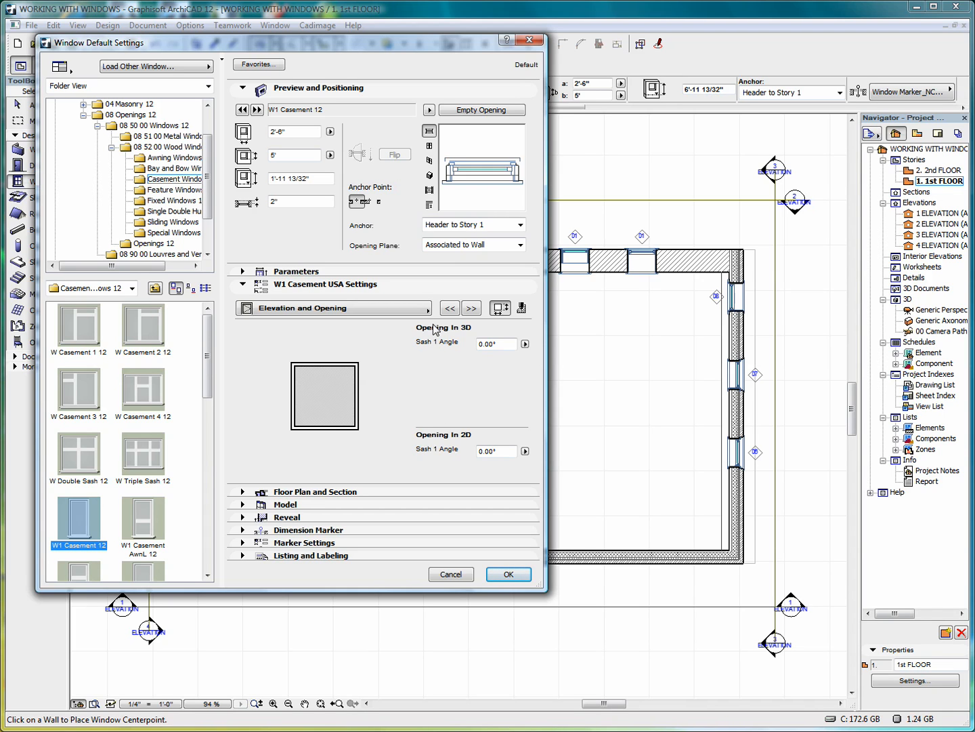
{"action": "left_click", "coordinate": [471, 309]}
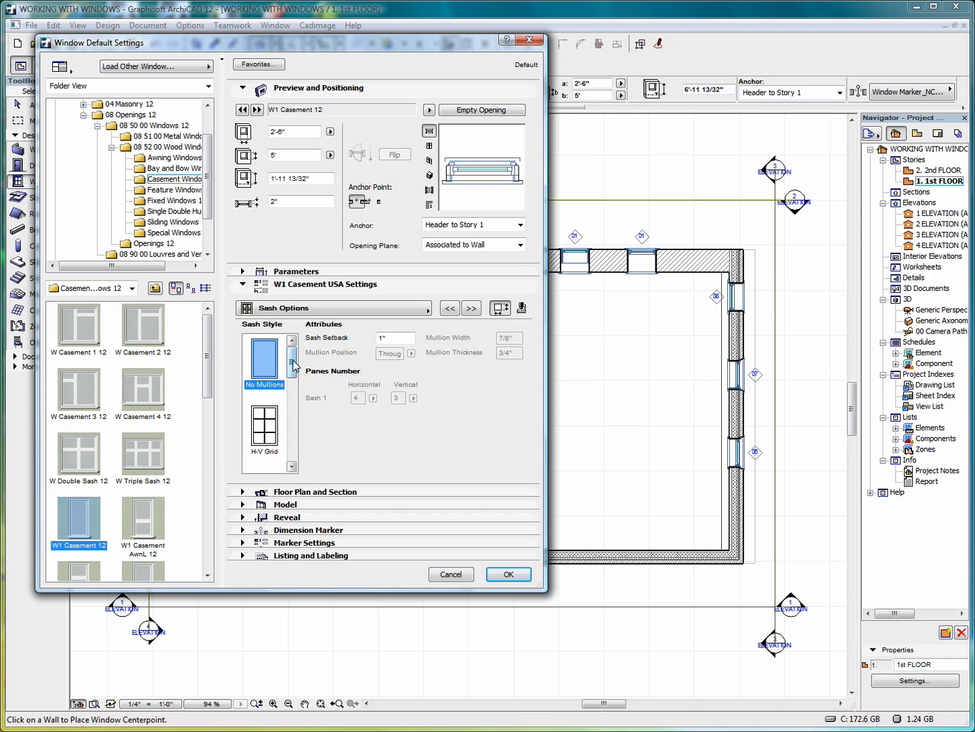
Try the Custom Panel sash style for the casement window
{"action": "left_click", "coordinate": [292, 466]}
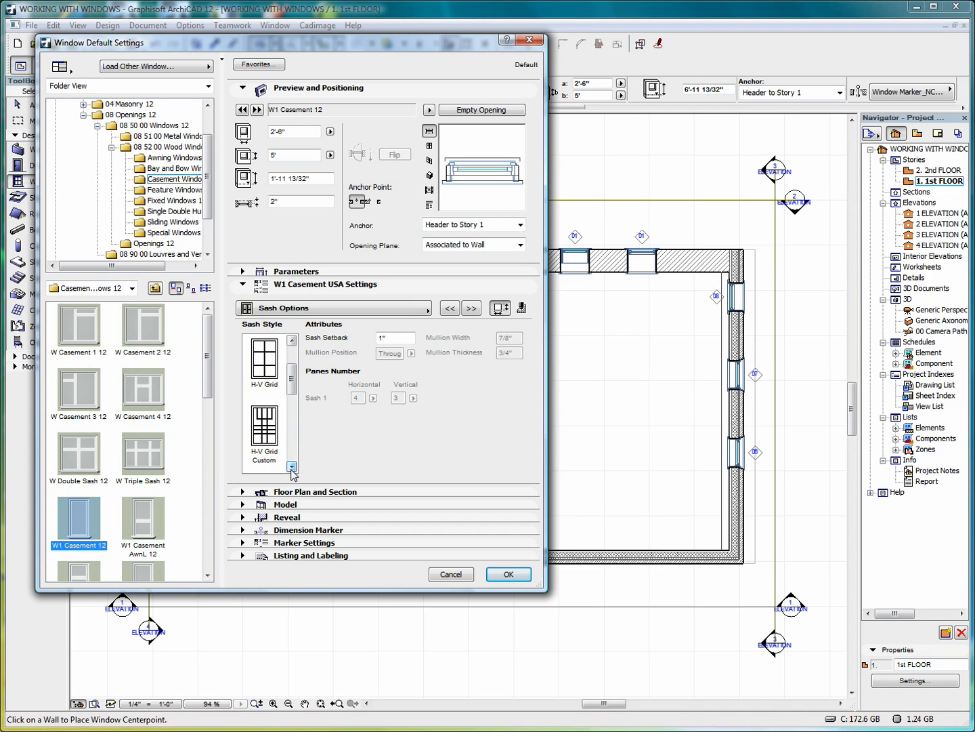
{"action": "left_click", "coordinate": [266, 428]}
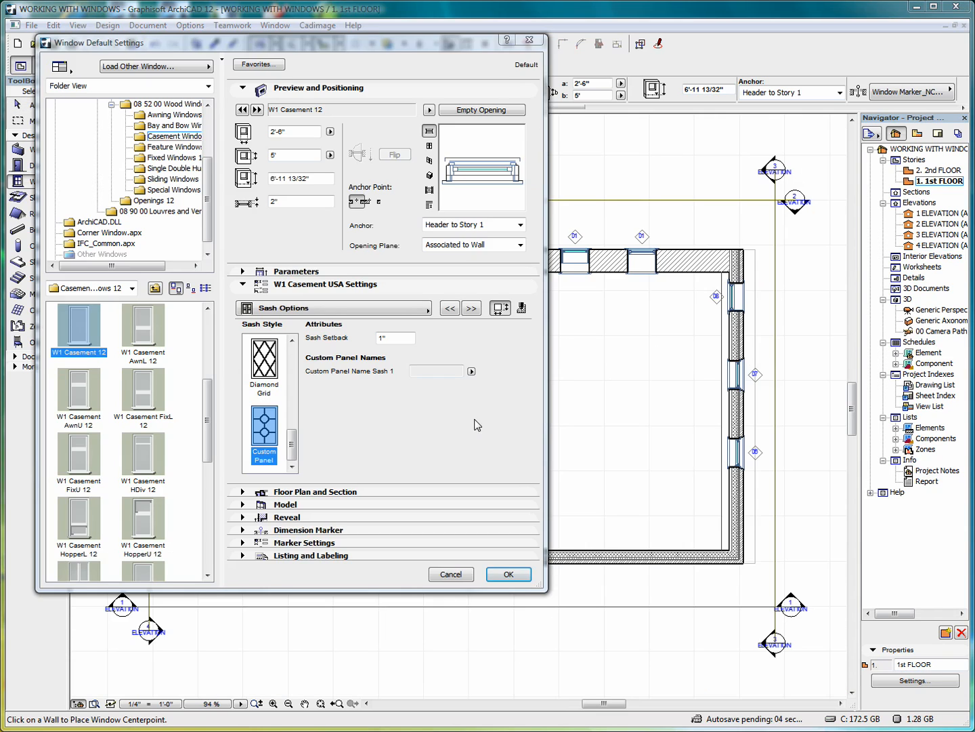
{"action": "mouse_move", "coordinate": [292, 457]}
{"action": "left_mouse_down"}
{"action": "mouse_move", "coordinate": [295, 415]}
{"action": "mouse_move", "coordinate": [292, 443]}
{"action": "left_mouse_up"}
{"action": "left_click", "coordinate": [267, 432]}
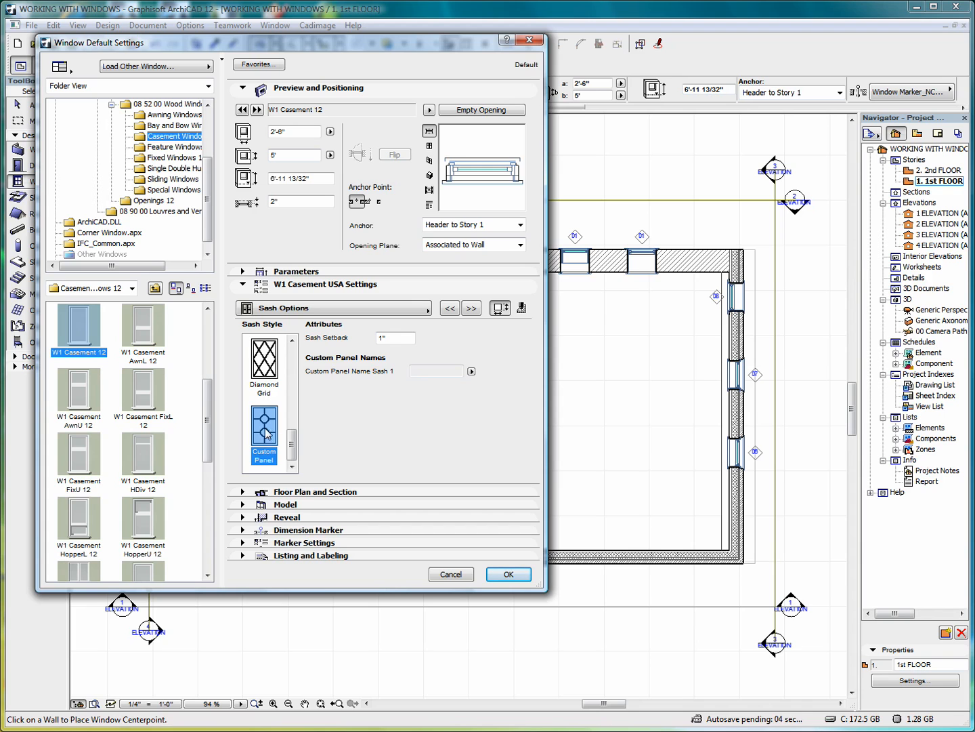
Set the casement's sash style to H-V Grid Custom and accept the window default settings
{"action": "left_click_drag", "start_coordinate": [294, 446], "coordinate": [298, 395]}
{"action": "left_click", "coordinate": [265, 363]}
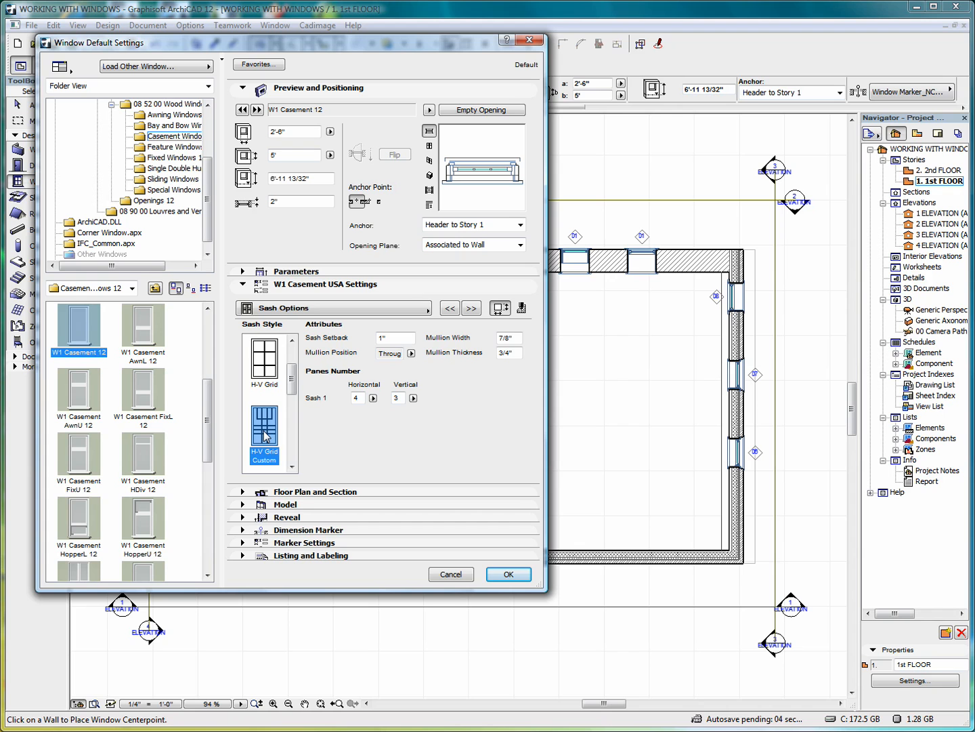
{"action": "left_click", "coordinate": [508, 574]}
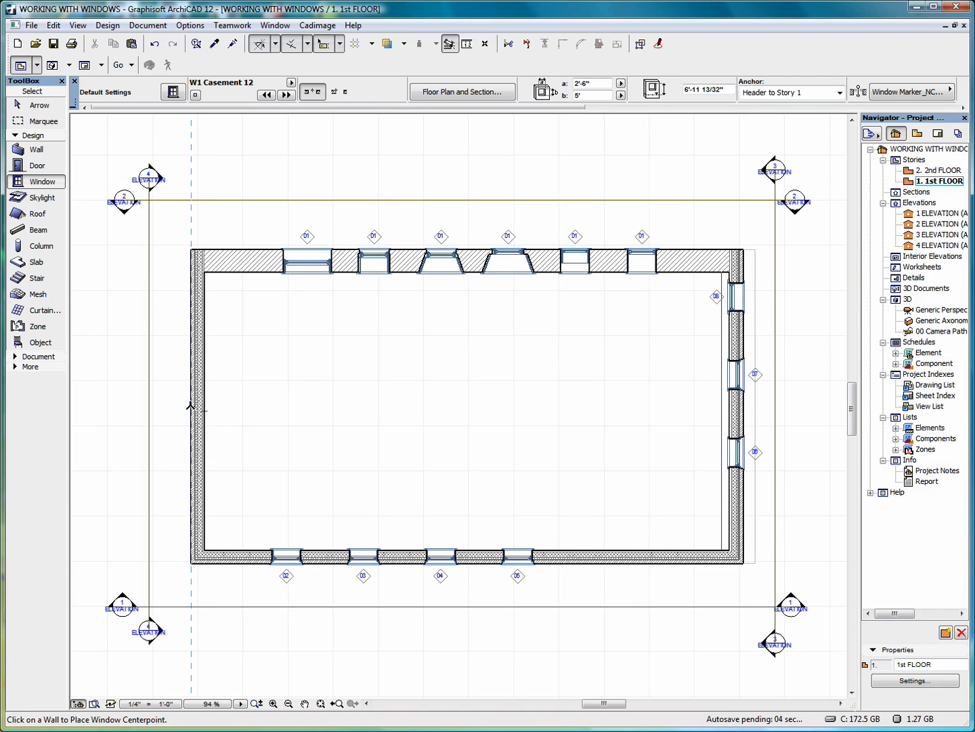
Place the casement window midway along the plan's left-hand wall with its exterior side facing out, and show all elements in 3D
{"action": "left_click", "coordinate": [190, 406]}
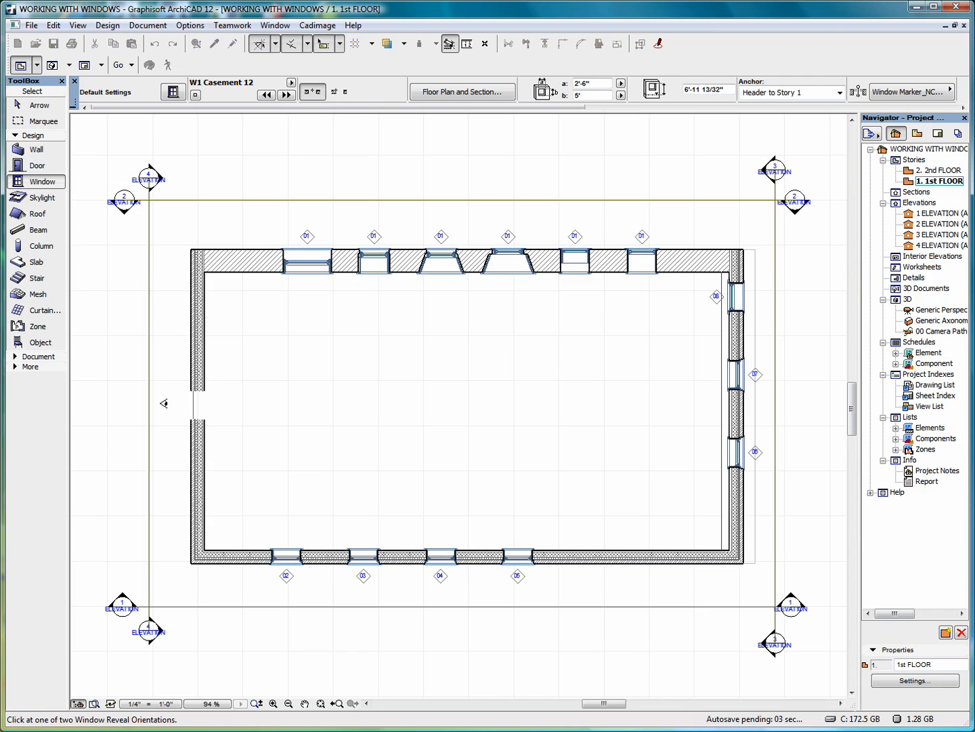
{"action": "left_click", "coordinate": [163, 403]}
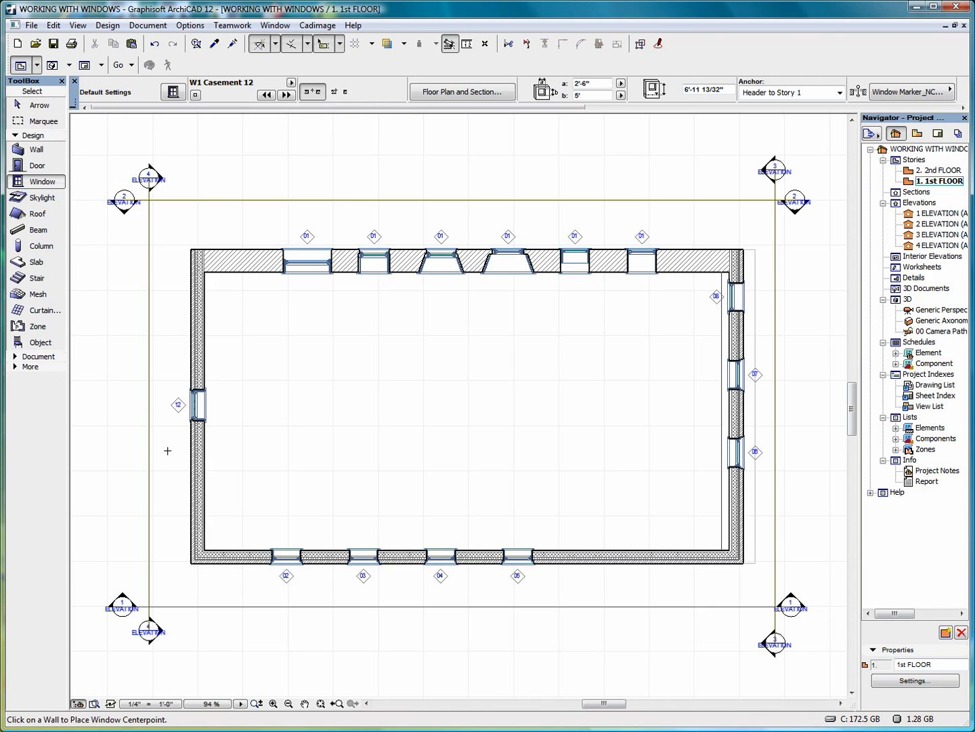
{"action": "right_click", "coordinate": [277, 354]}
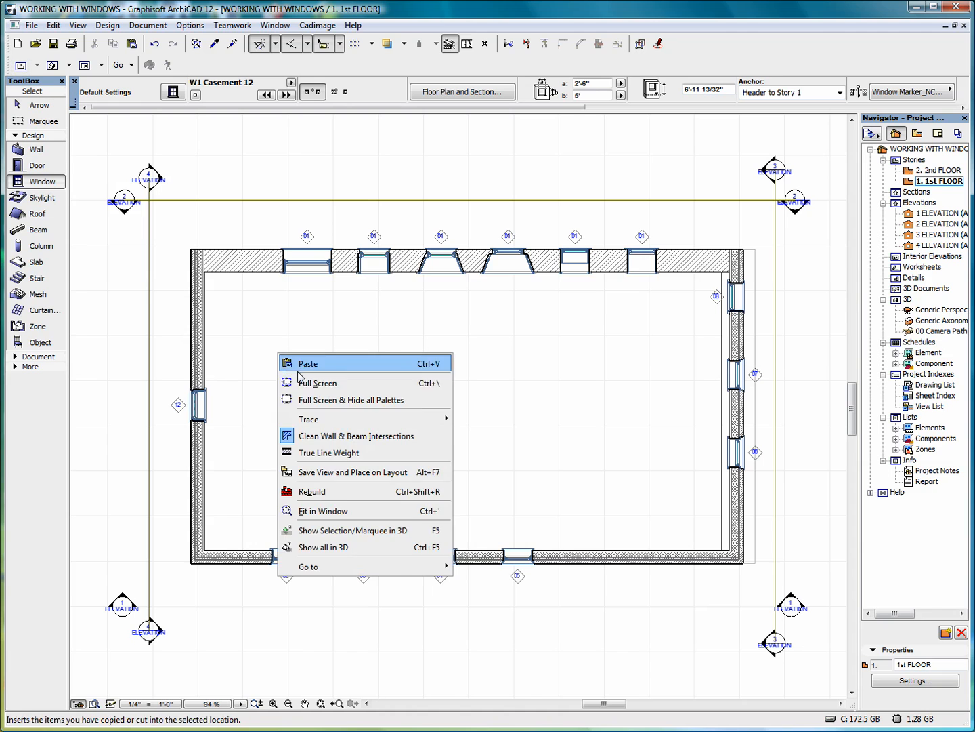
{"action": "left_click", "coordinate": [364, 547]}
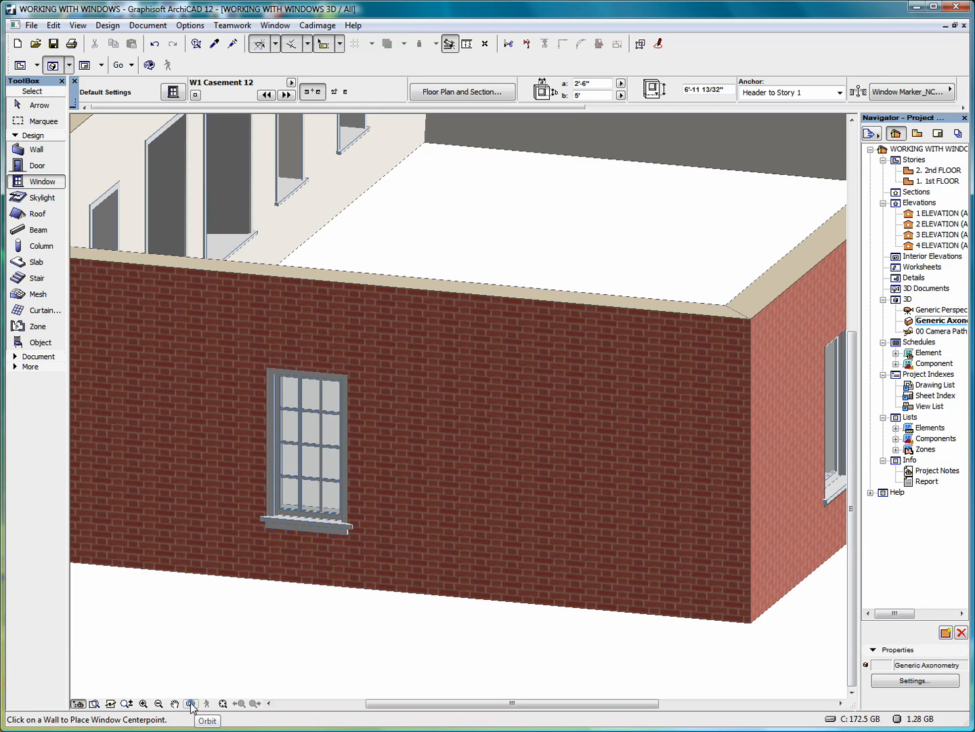
Turn off the Arrow tool's Quick Selection and select the new casement window in the 3D view
{"action": "left_click", "coordinate": [191, 704]}
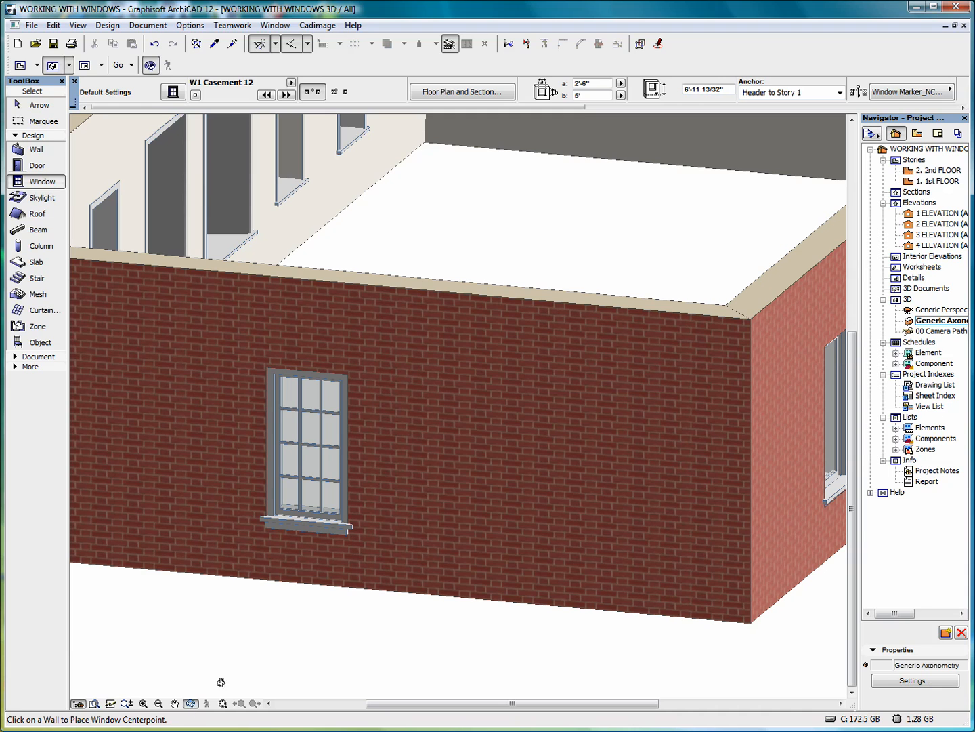
{"action": "left_click", "coordinate": [191, 704]}
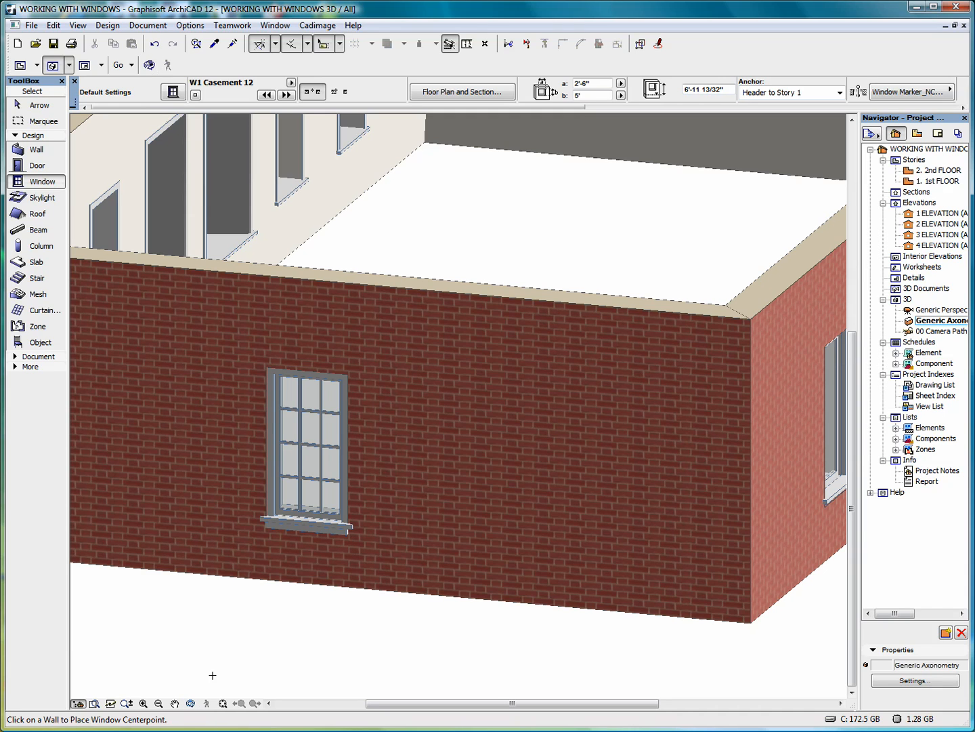
{"action": "left_click", "coordinate": [35, 106]}
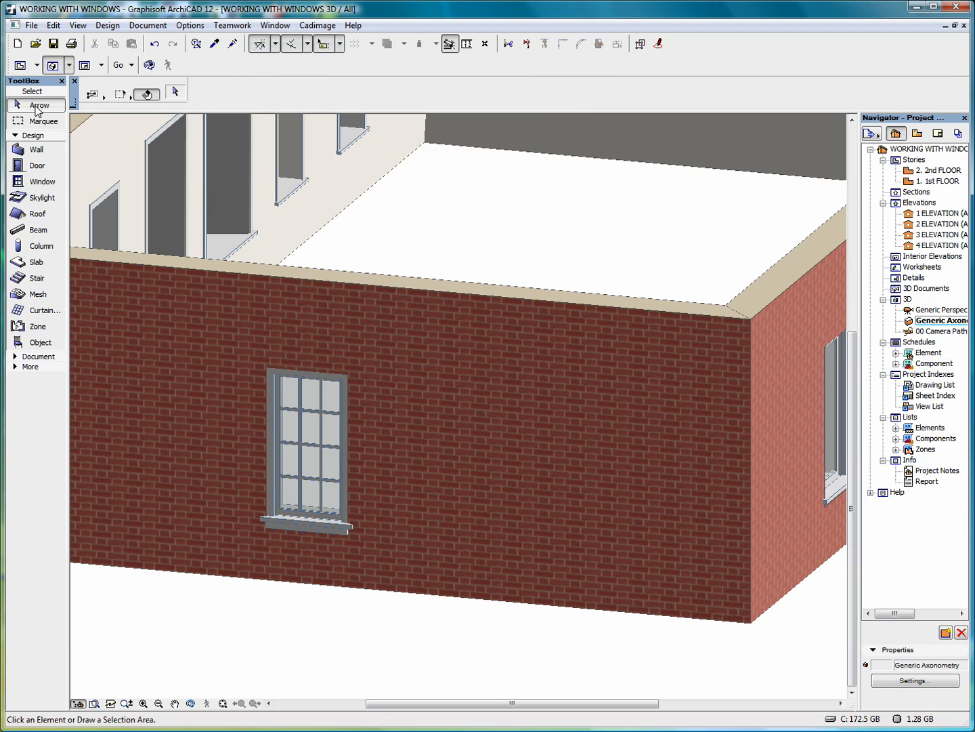
{"action": "left_click", "coordinate": [147, 94]}
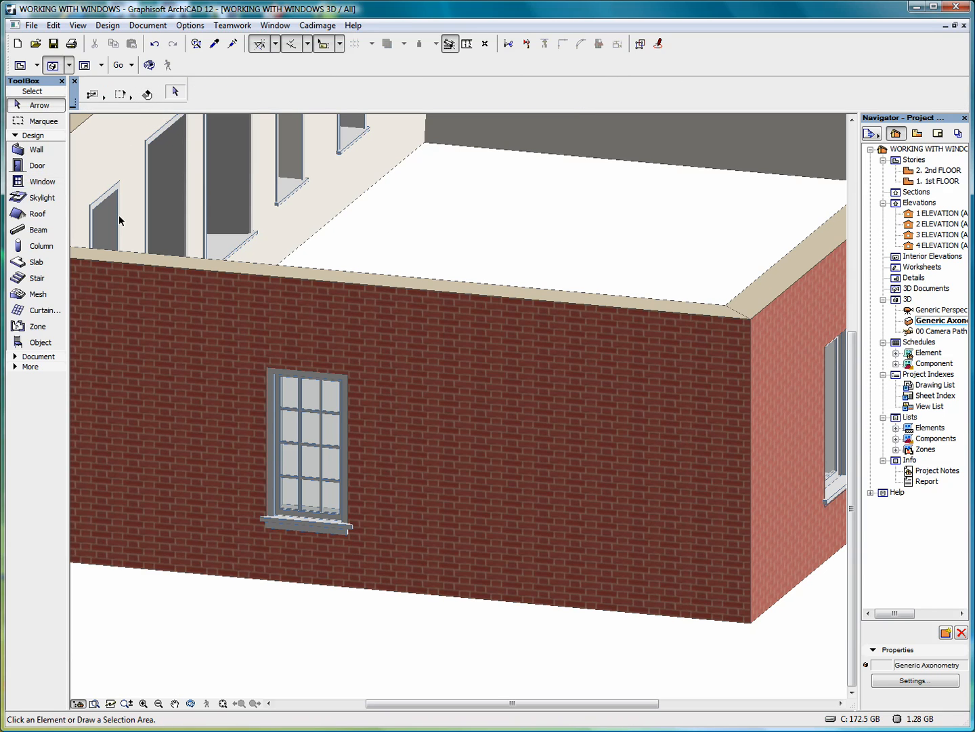
{"action": "left_click", "coordinate": [321, 539]}
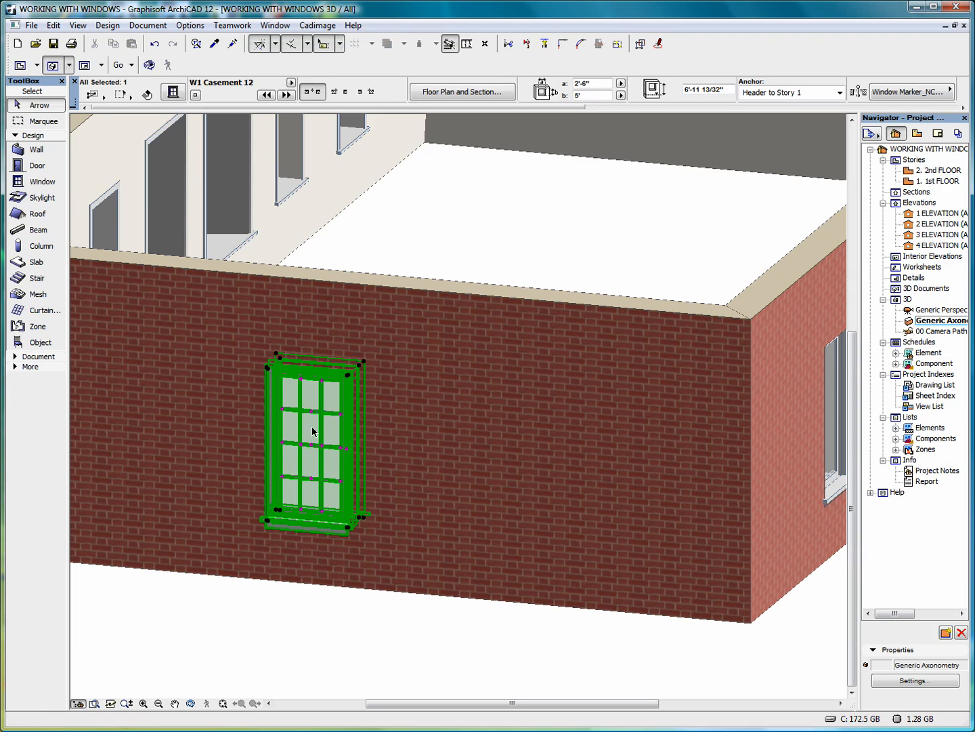
{"action": "scroll", "coordinate": [307, 491], "scroll_direction": "up", "scroll_amount": 3}
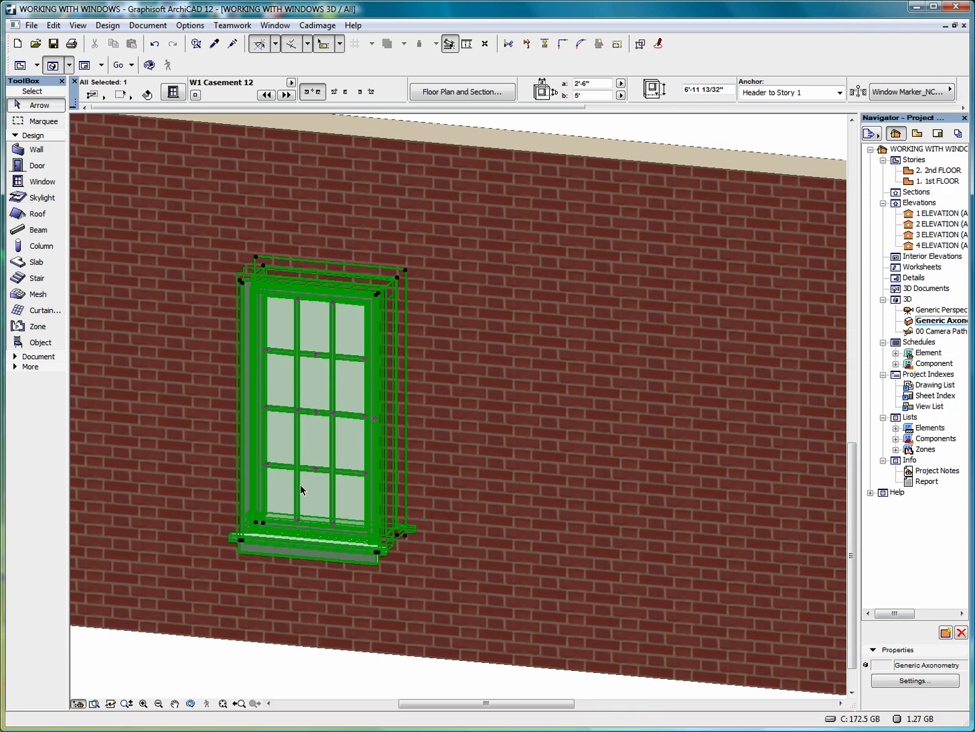
{"action": "scroll", "coordinate": [302, 488], "scroll_direction": "up", "scroll_amount": 2}
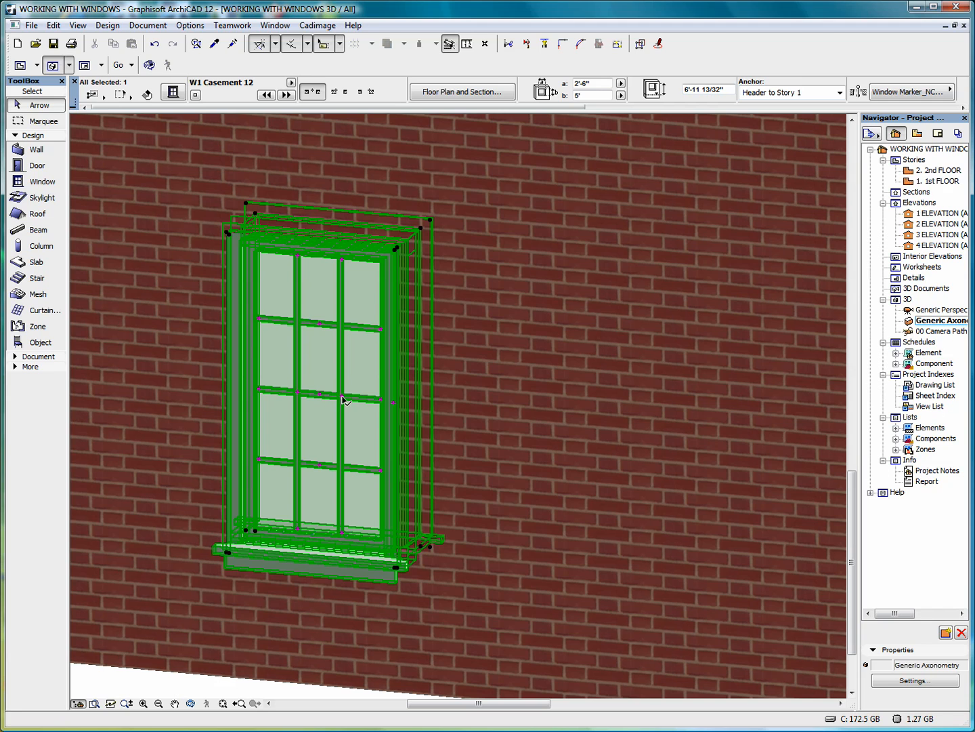
Stretch the window's right vertical mullion closer to the frame and raise the uppermost horizontal mullion to about 3'-10" from the frame
{"action": "left_click", "coordinate": [340, 397]}
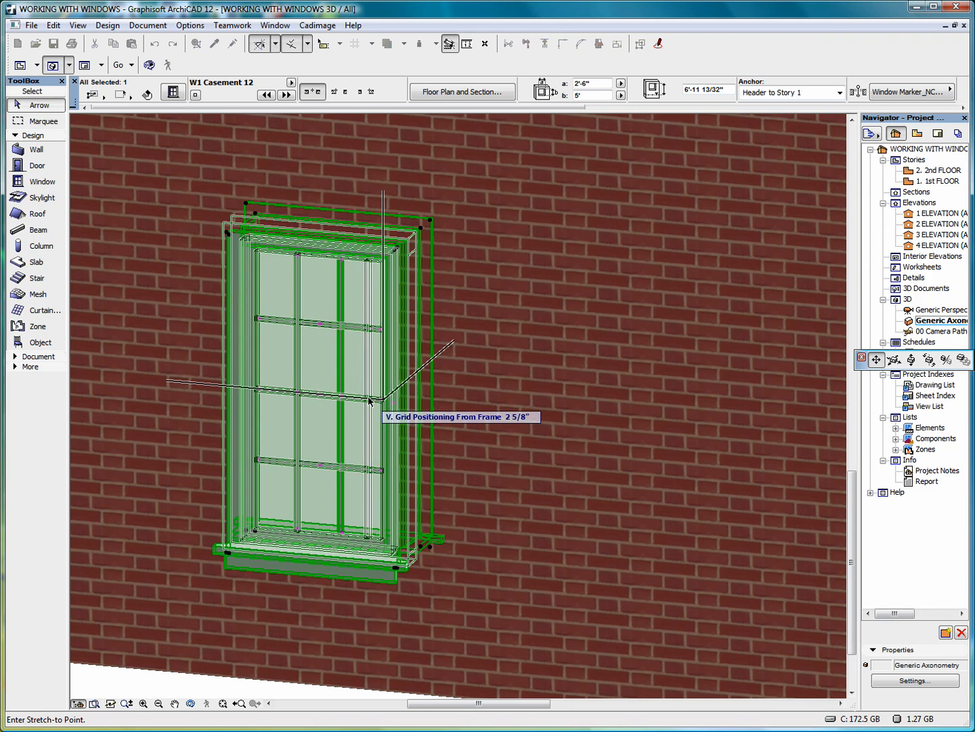
{"action": "left_click", "coordinate": [364, 400]}
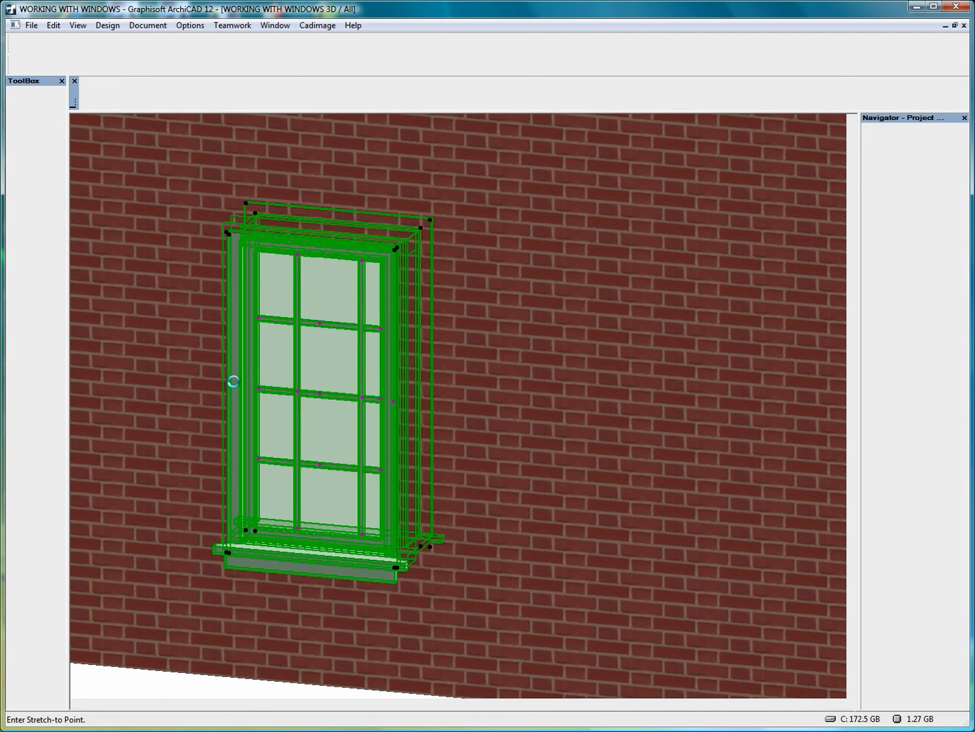
{"action": "left_click", "coordinate": [322, 326]}
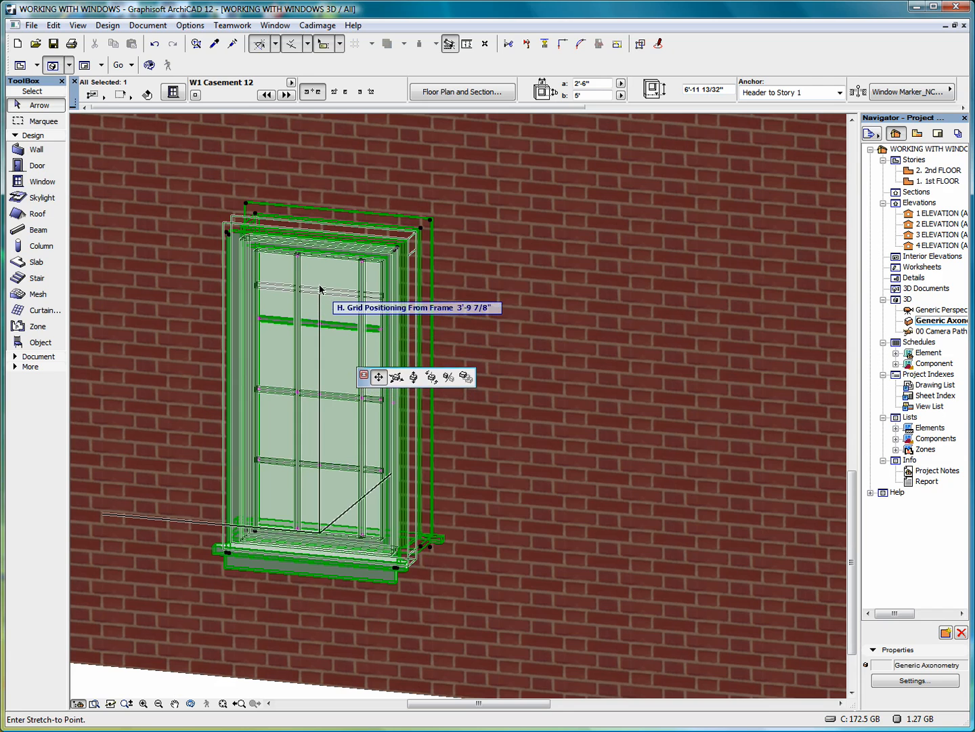
{"action": "left_click", "coordinate": [320, 285]}
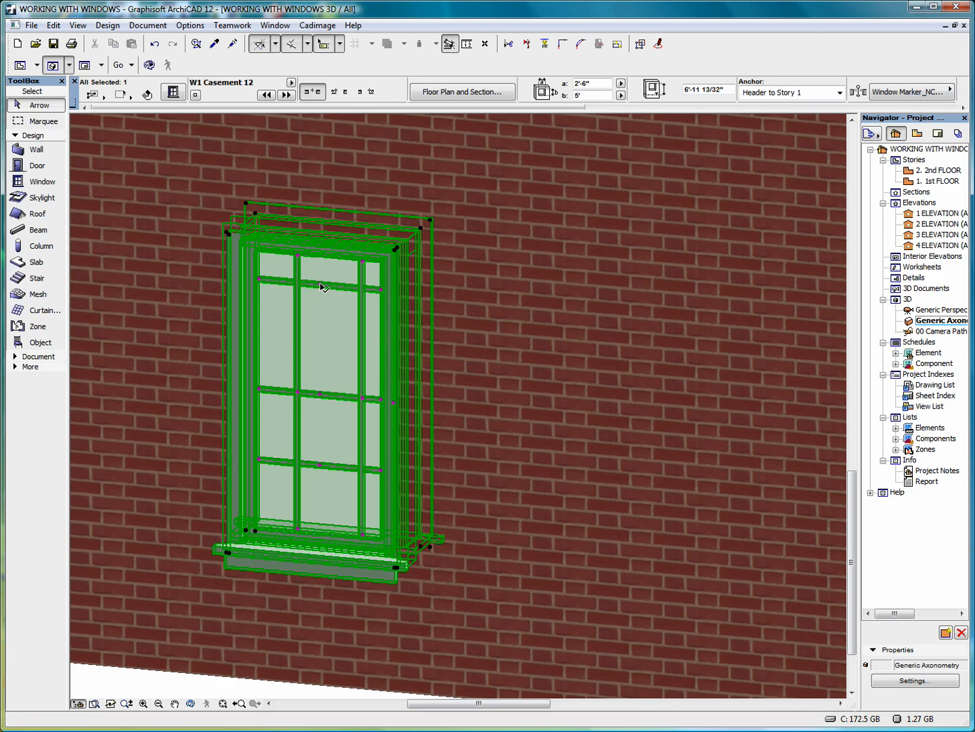
{"action": "left_click", "coordinate": [261, 466]}
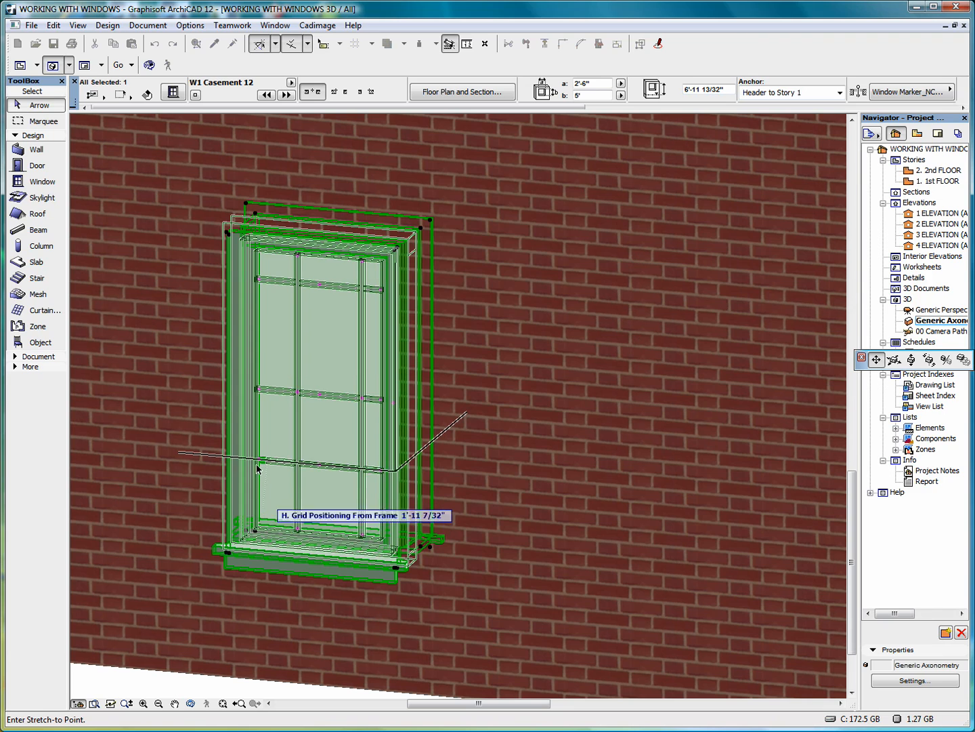
{"action": "right_click", "coordinate": [264, 452]}
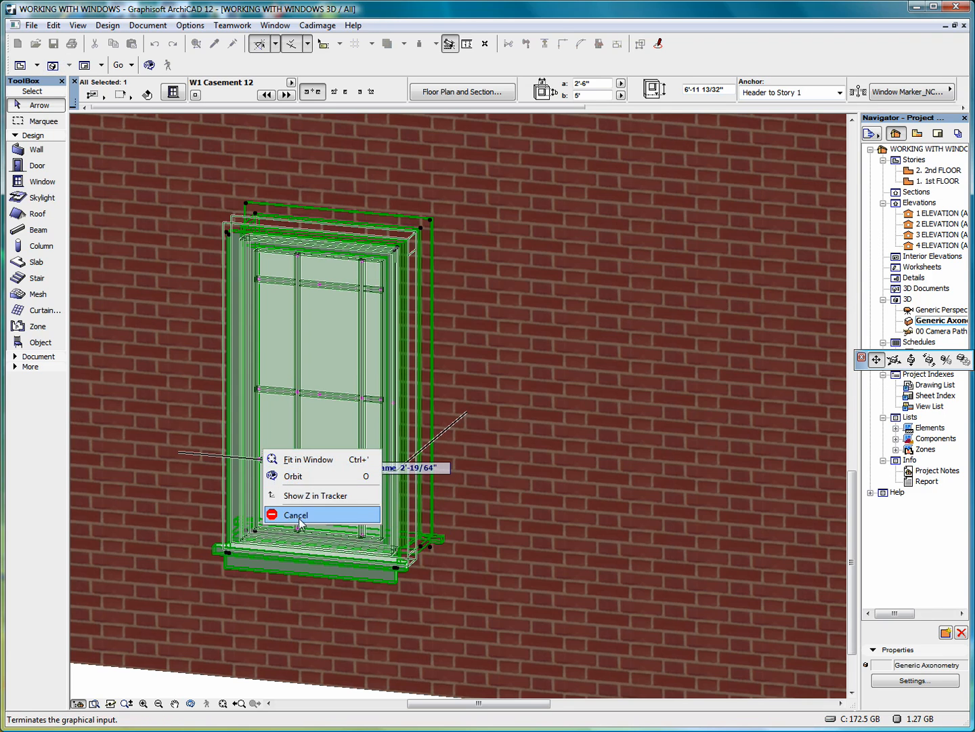
{"action": "key", "text": "Escape"}
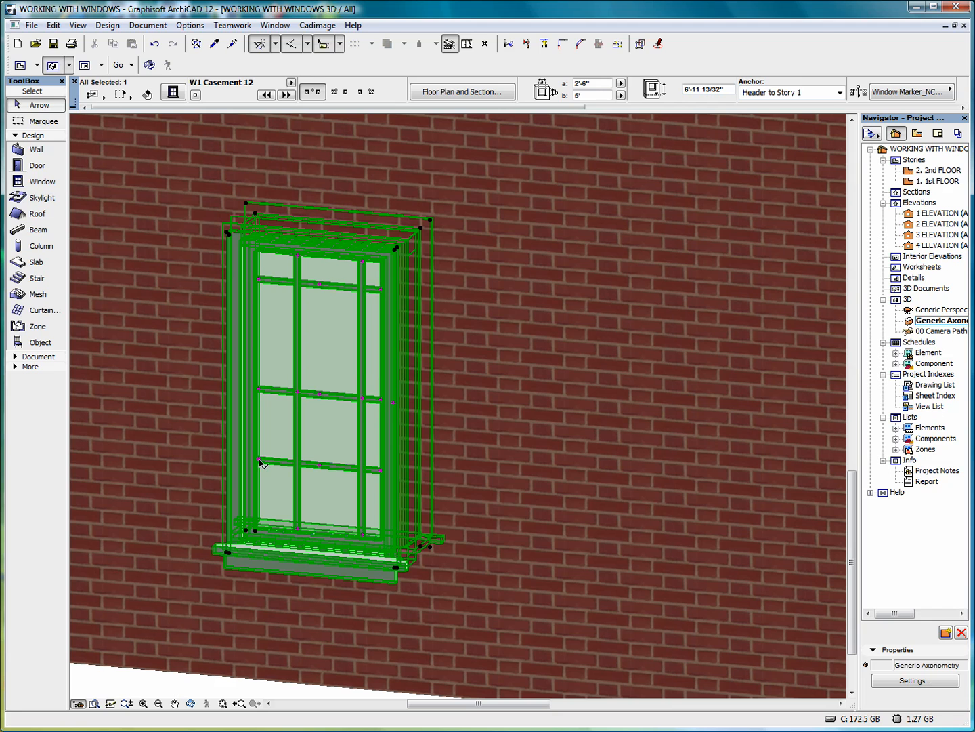
Shorten the lowest horizontal mullion so its left end meets the left vertical mullion, and deselect the window
{"action": "left_click", "coordinate": [259, 460]}
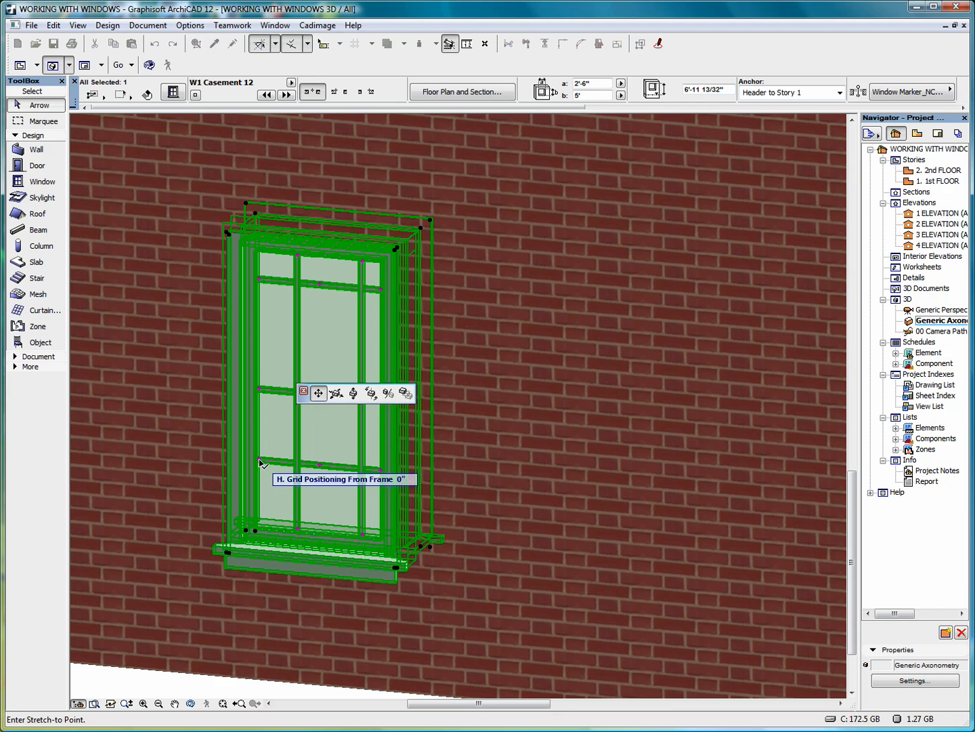
{"action": "left_click", "coordinate": [299, 466]}
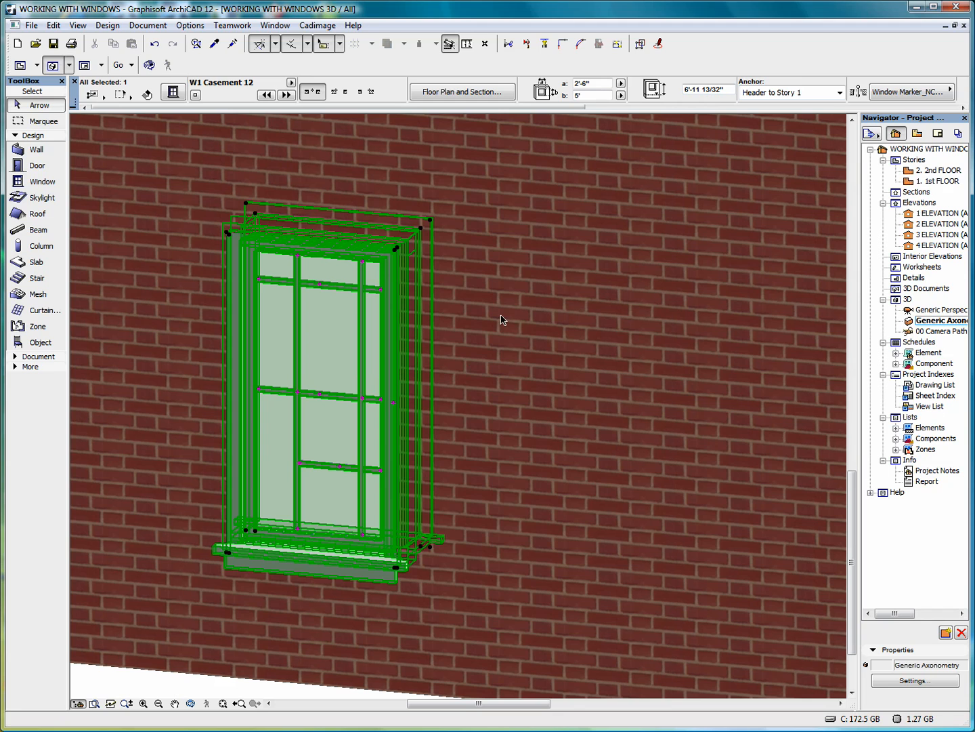
{"action": "left_click", "coordinate": [186, 689]}
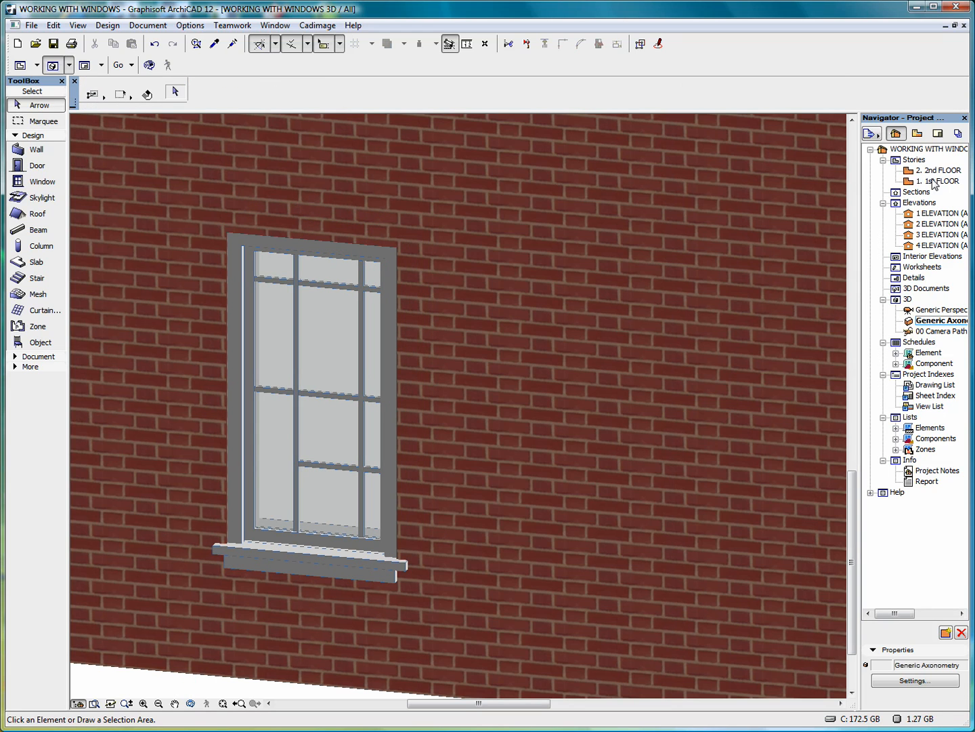
Return to the 1st Floor plan and open the Window tool's default settings
{"action": "double_click", "coordinate": [935, 181]}
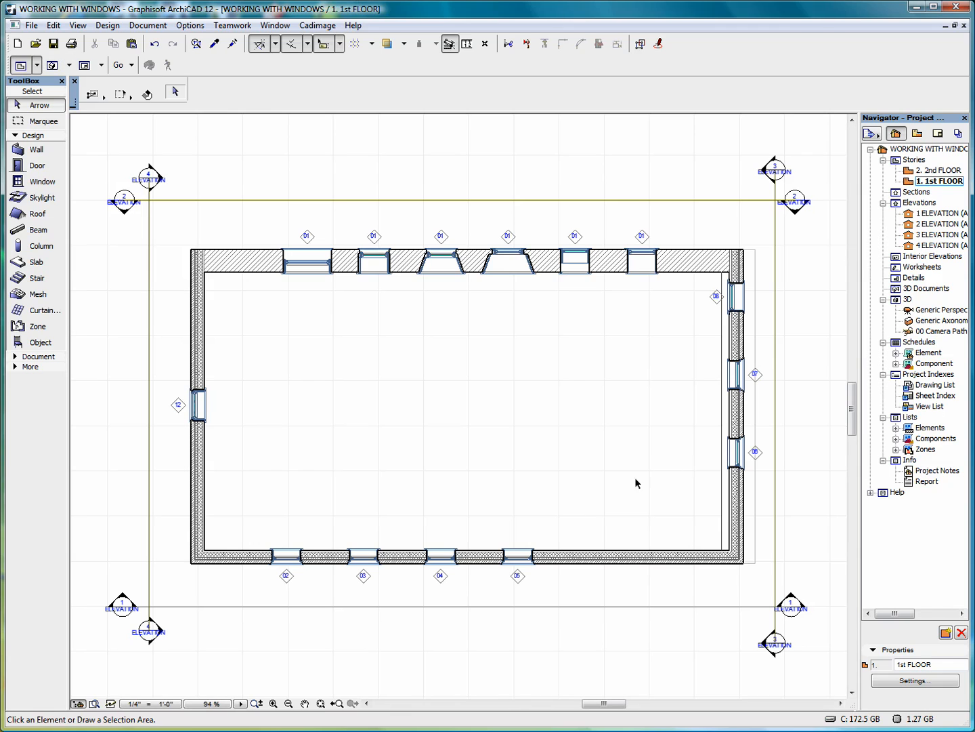
{"action": "left_click", "coordinate": [38, 183]}
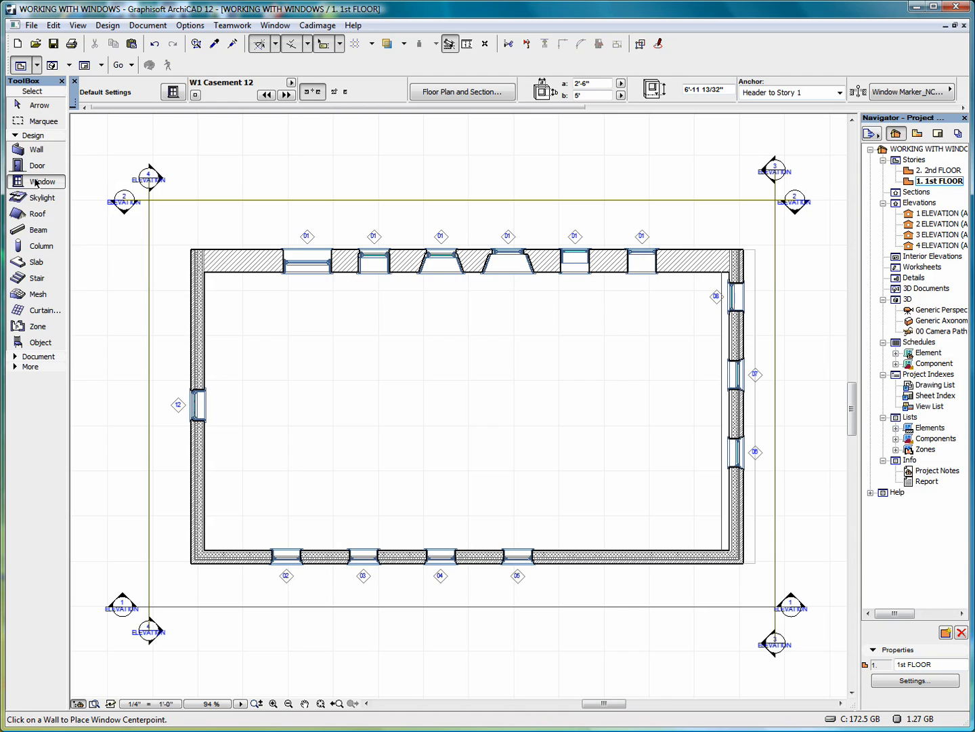
{"action": "double_click", "coordinate": [37, 181]}
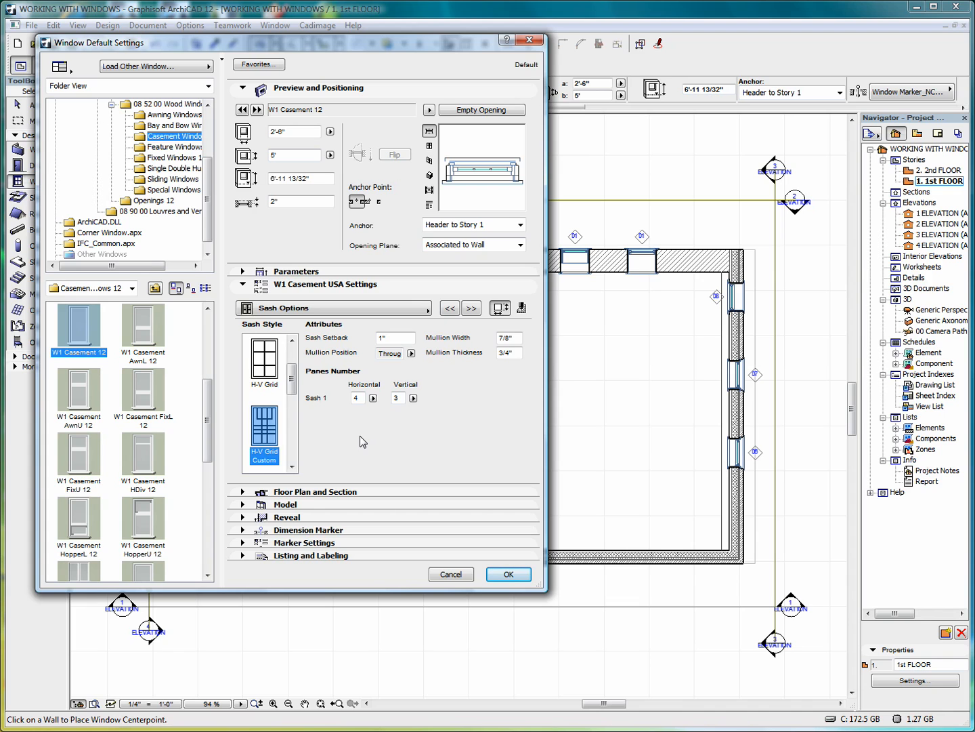
Show the Casing Settings and examine the pen, material and fill attributes for the outside and inside casing
{"action": "left_click", "coordinate": [472, 310]}
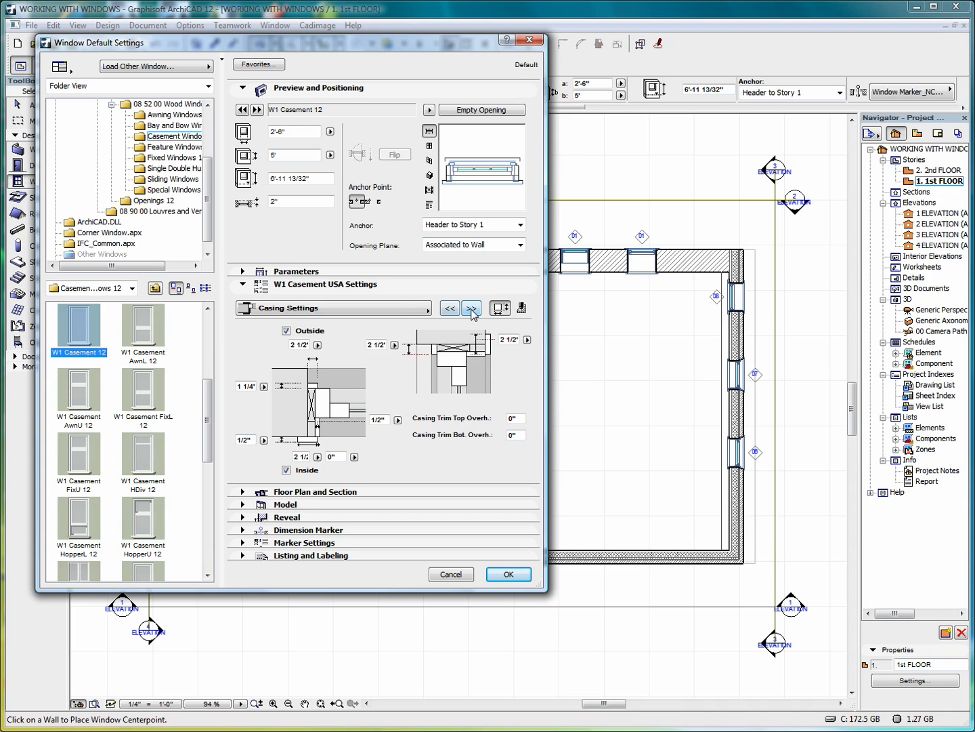
{"action": "left_click", "coordinate": [522, 309]}
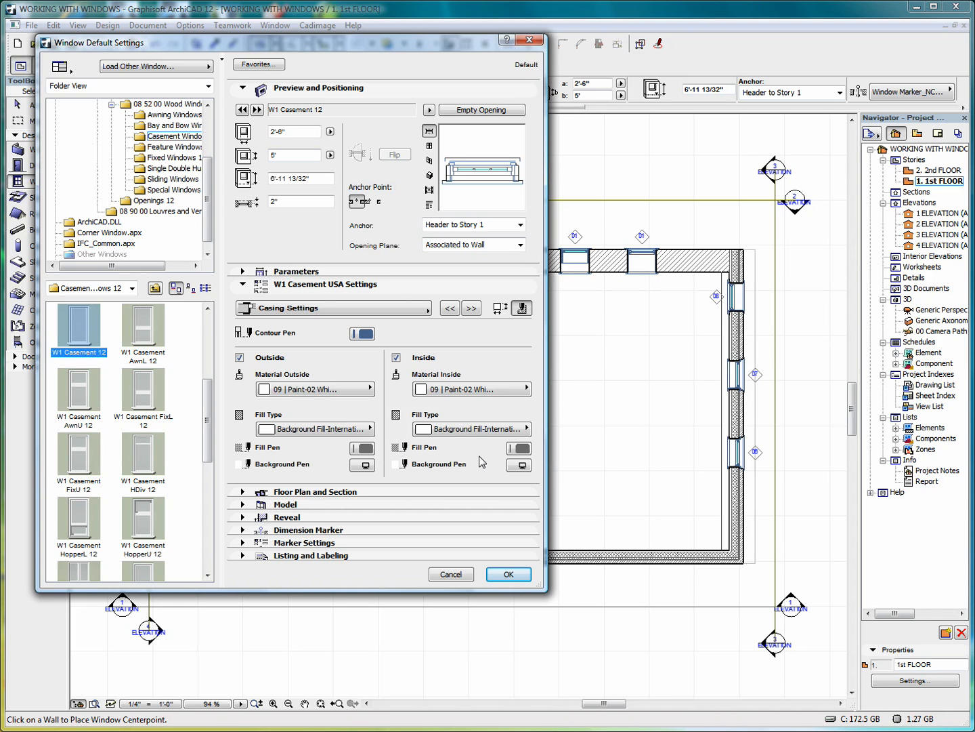
{"action": "left_click", "coordinate": [500, 308]}
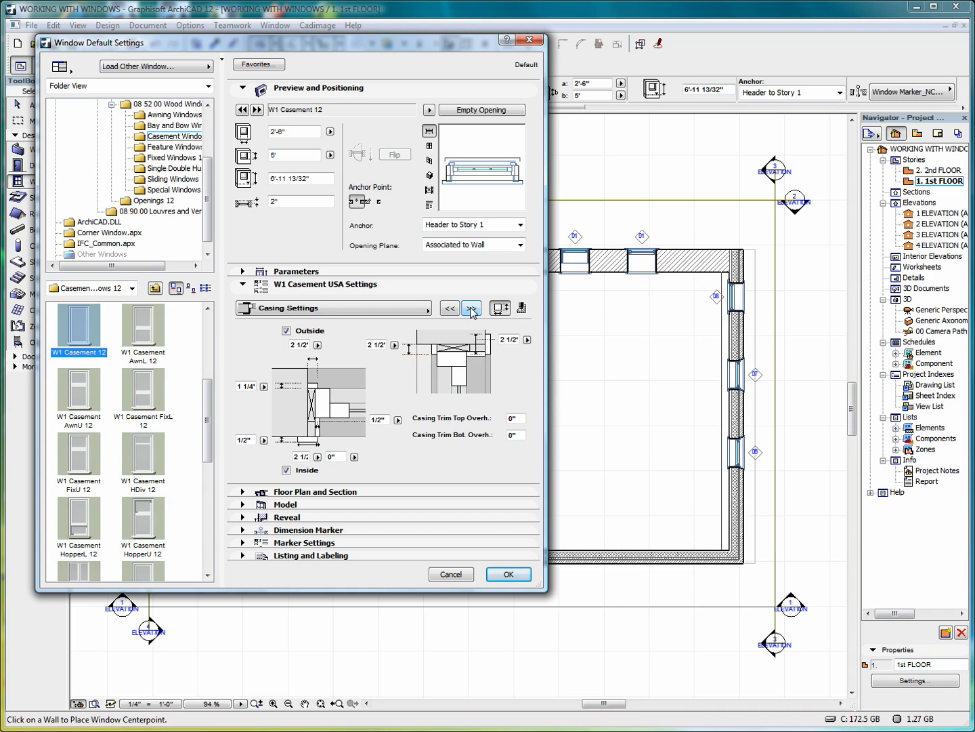
Show the Sill and Stool Settings and try out the sill angle, Curved Sill, Curved Stool and Apron options
{"action": "left_click", "coordinate": [471, 308]}
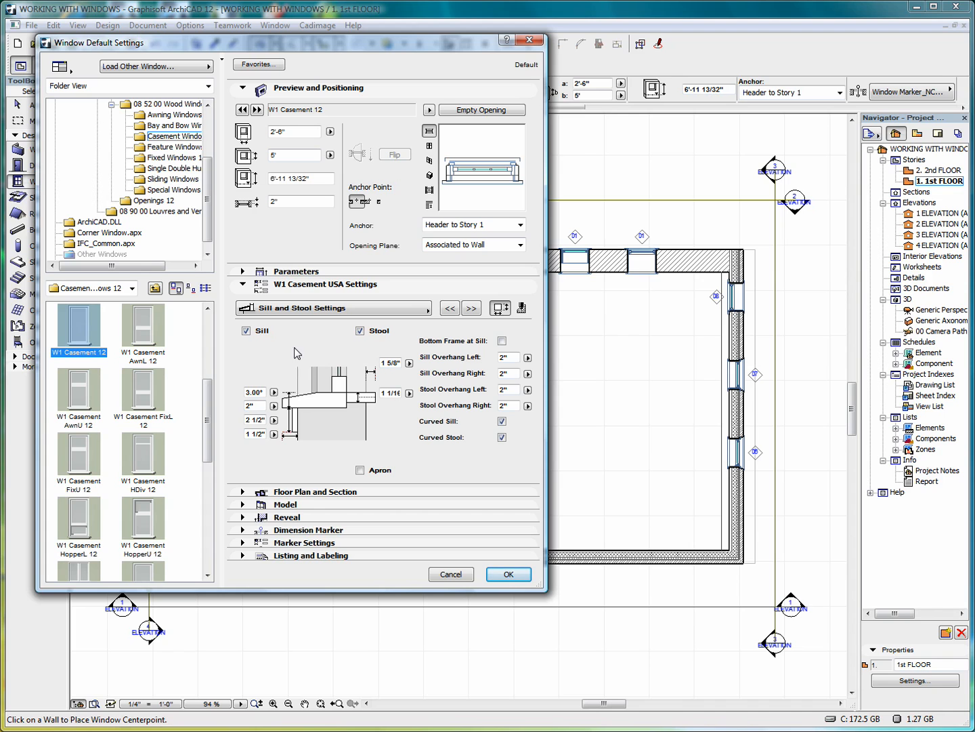
{"action": "left_click", "coordinate": [274, 392]}
{"action": "left_click", "coordinate": [276, 395]}
{"action": "left_click", "coordinate": [502, 421]}
{"action": "left_click", "coordinate": [502, 423]}
{"action": "left_click", "coordinate": [502, 437]}
{"action": "left_click", "coordinate": [502, 438]}
{"action": "left_click", "coordinate": [360, 470]}
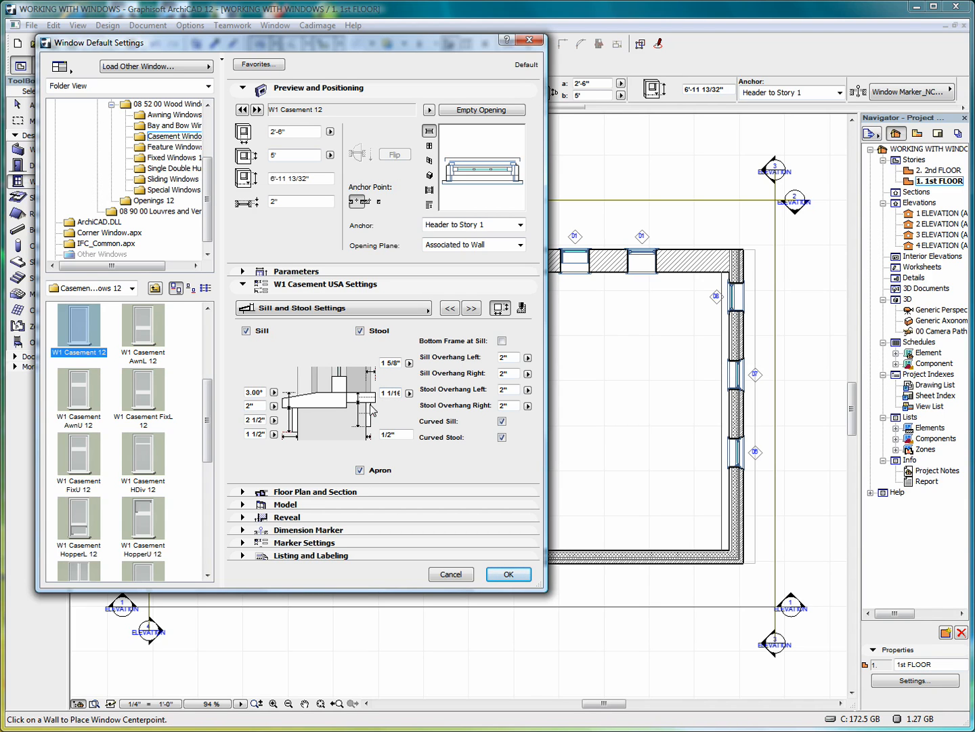
{"action": "left_click", "coordinate": [360, 470]}
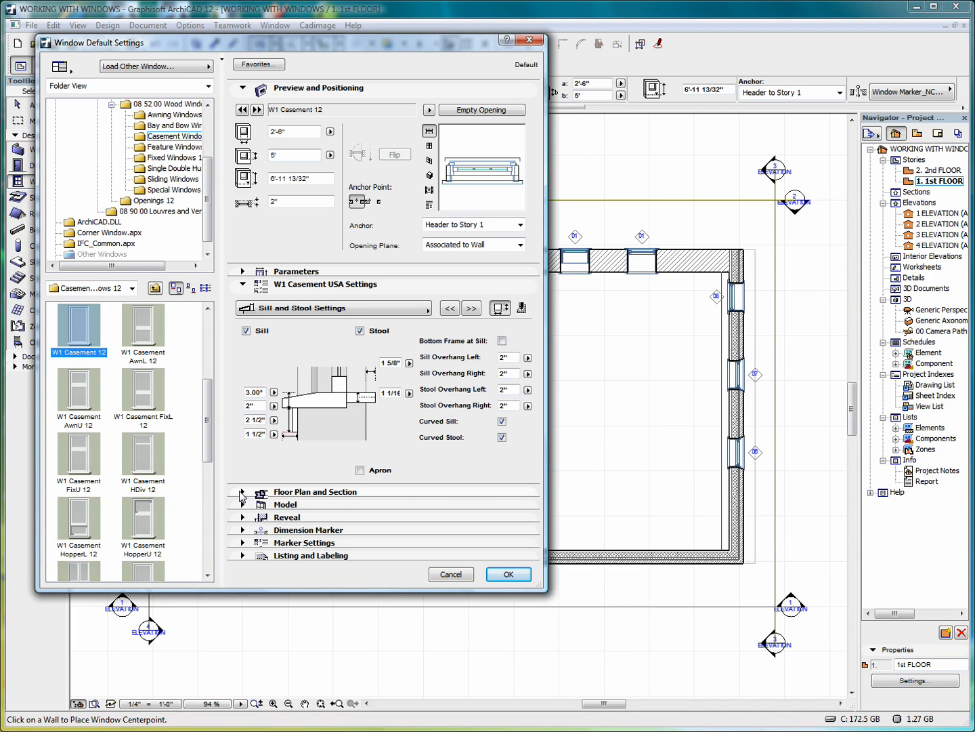
Show the Shutter Settings and apply shutter Style 1 to the casement window
{"action": "left_click", "coordinate": [471, 308]}
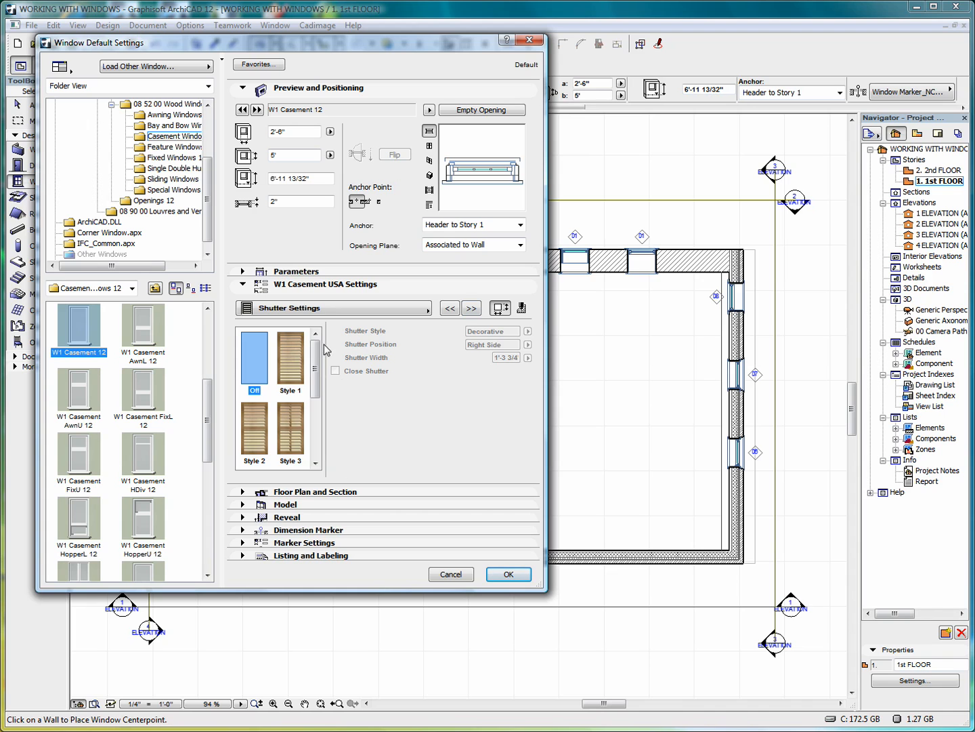
{"action": "mouse_move", "coordinate": [317, 353]}
{"action": "left_mouse_down"}
{"action": "mouse_move", "coordinate": [316, 445]}
{"action": "mouse_move", "coordinate": [319, 348]}
{"action": "left_mouse_up"}
{"action": "left_click", "coordinate": [293, 361]}
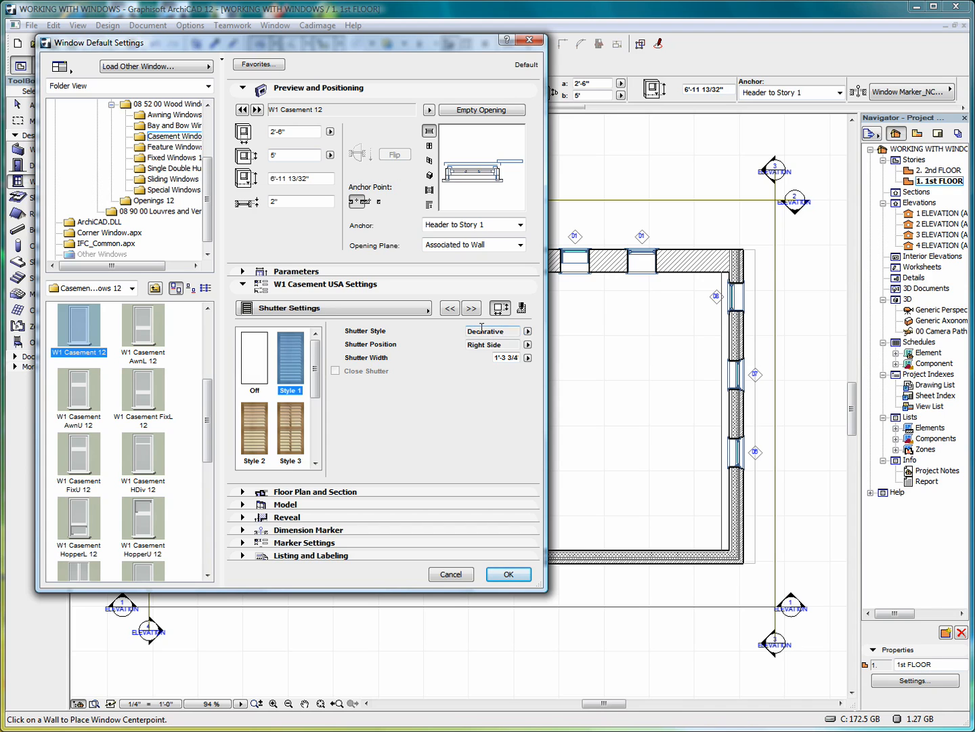
Examine the available options for the shutter's style and position and the permitted range of its width
{"action": "left_click", "coordinate": [528, 331]}
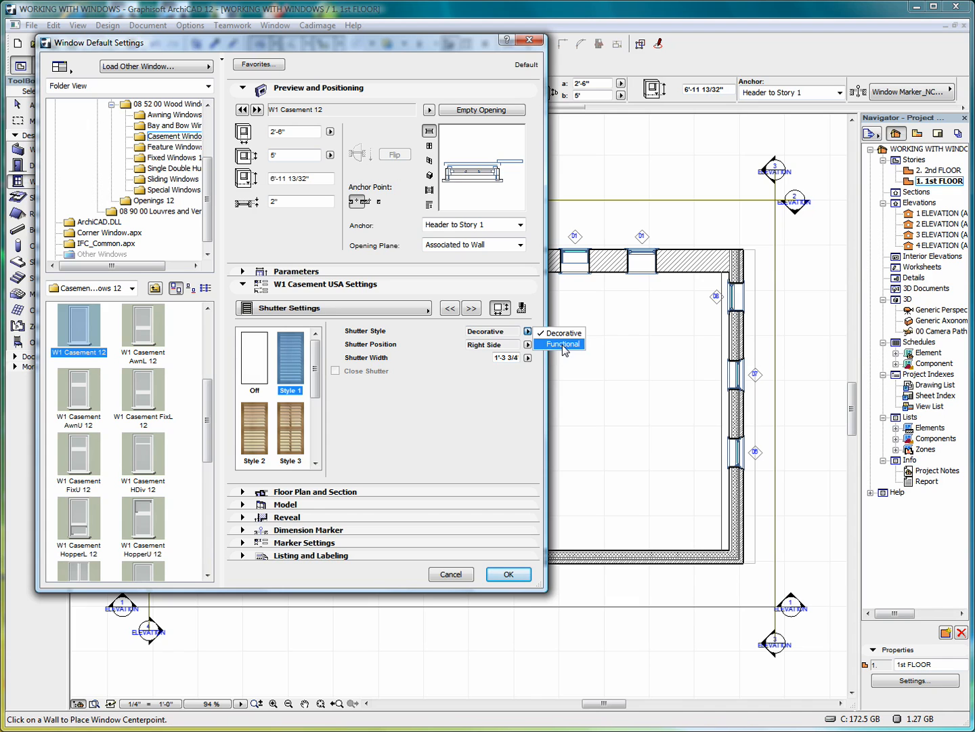
{"action": "left_click", "coordinate": [527, 332]}
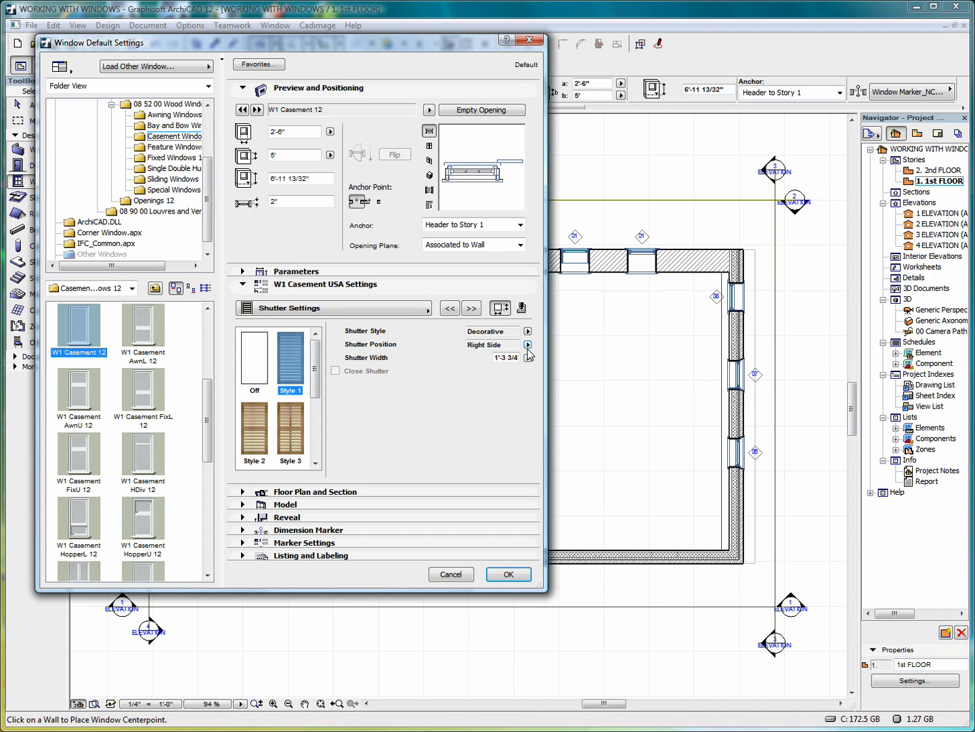
{"action": "left_click", "coordinate": [527, 344]}
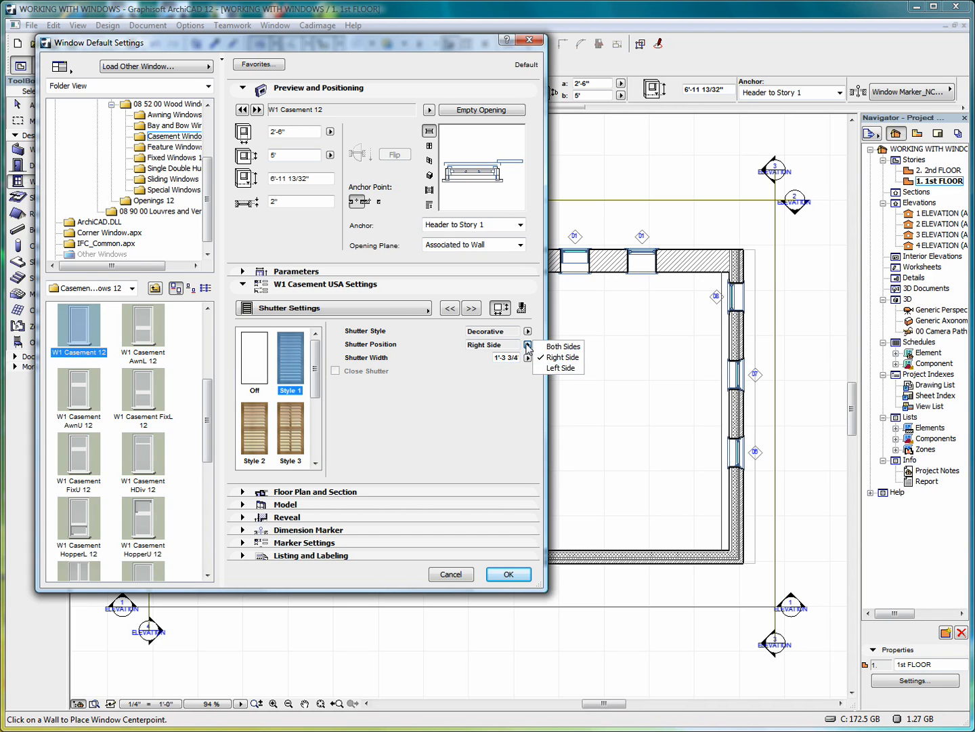
{"action": "left_click", "coordinate": [528, 345]}
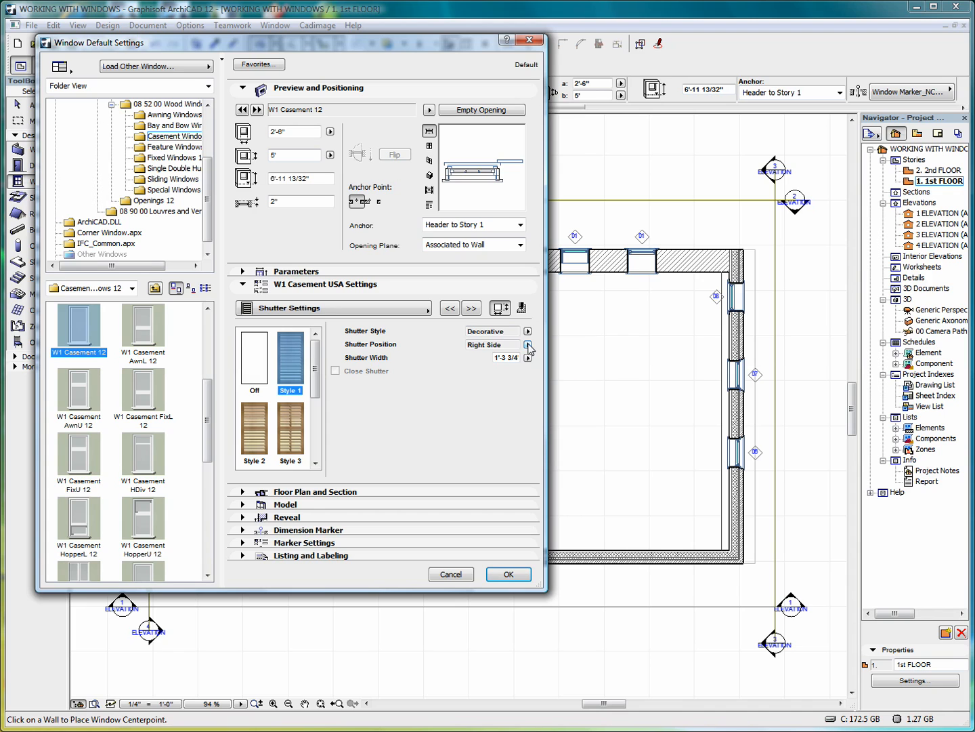
{"action": "left_click", "coordinate": [528, 359]}
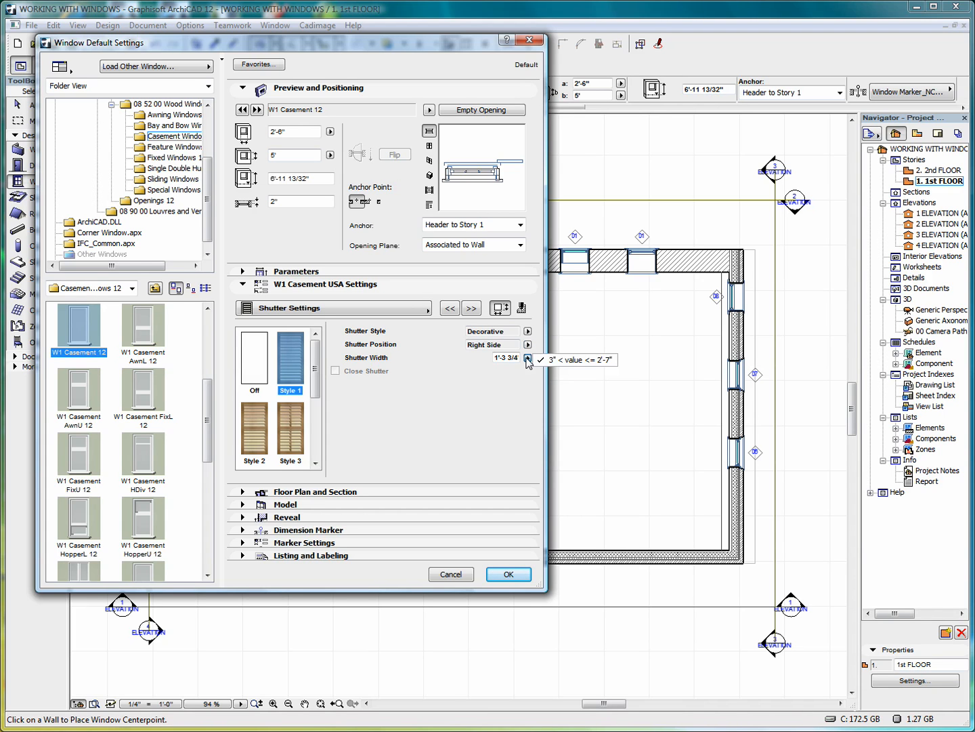
{"action": "left_click", "coordinate": [527, 359]}
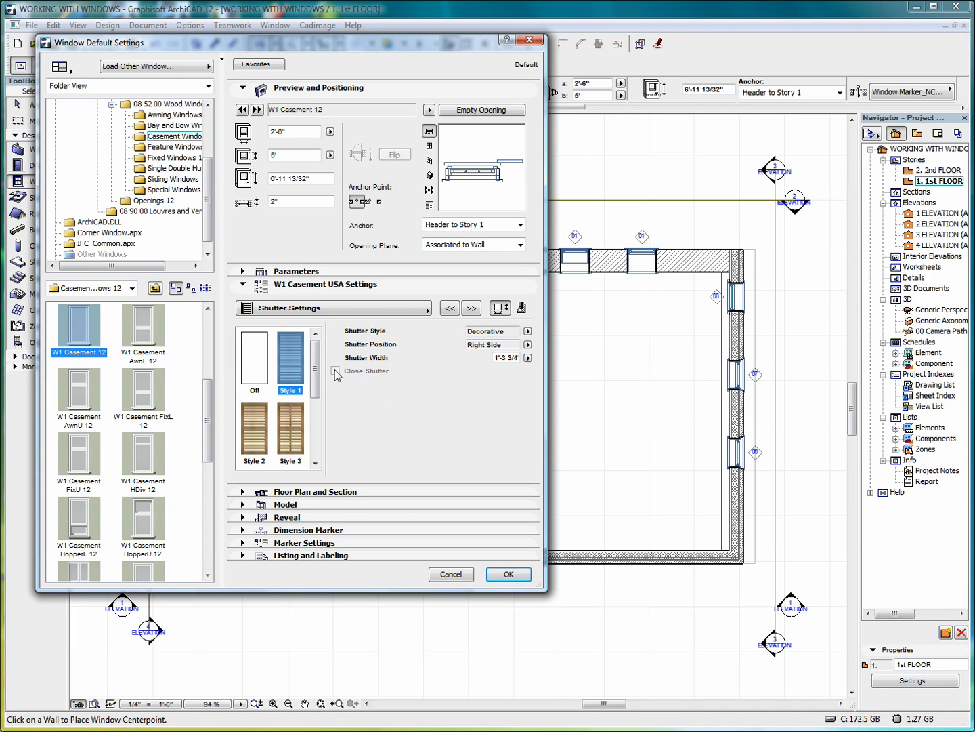
Set the shutter position to Both Sides and the shutter style to Functional
{"action": "left_click", "coordinate": [528, 346]}
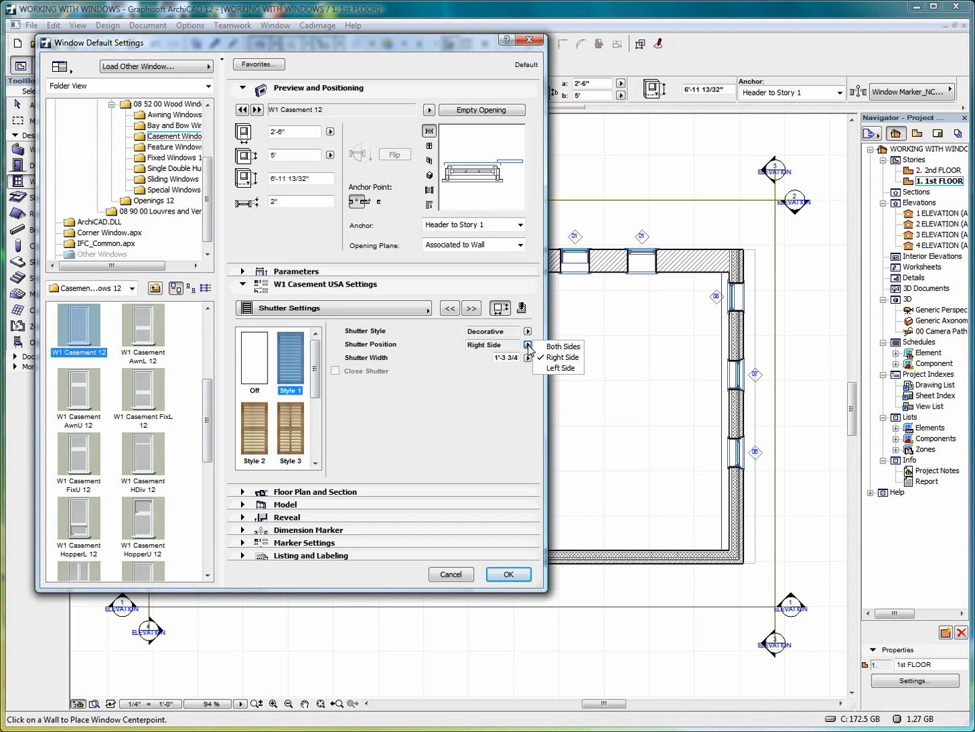
{"action": "left_click", "coordinate": [561, 346]}
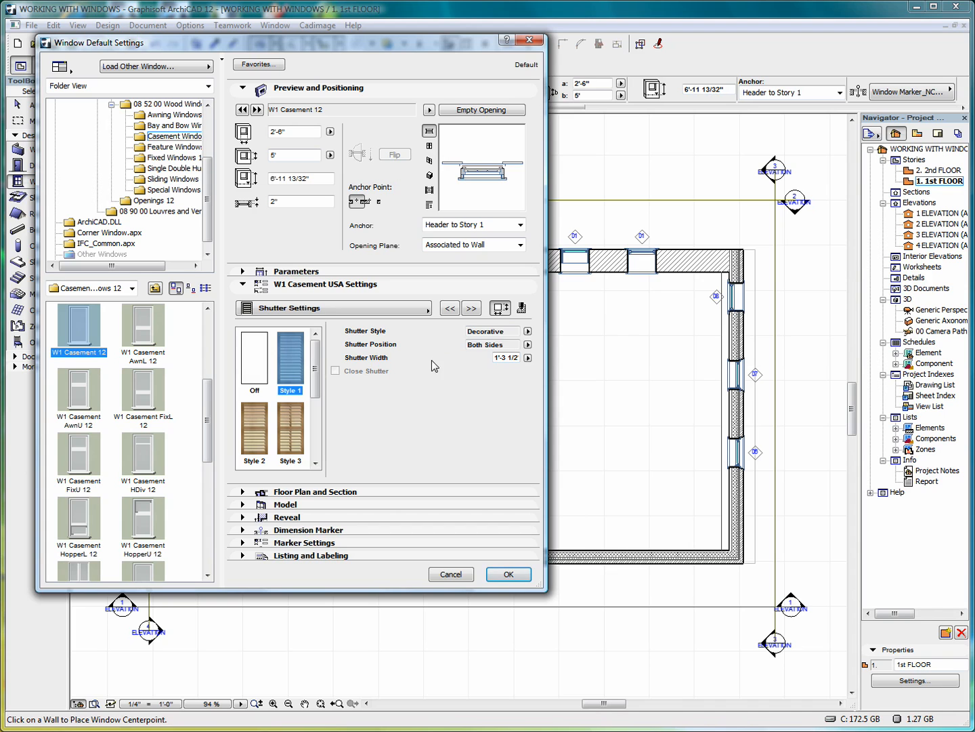
{"action": "left_click", "coordinate": [528, 331]}
{"action": "left_click", "coordinate": [557, 341]}
Enable Close Shutter, check the window in the elevation preview, and disable Close Shutter again
{"action": "left_click", "coordinate": [335, 372]}
{"action": "left_click", "coordinate": [429, 146]}
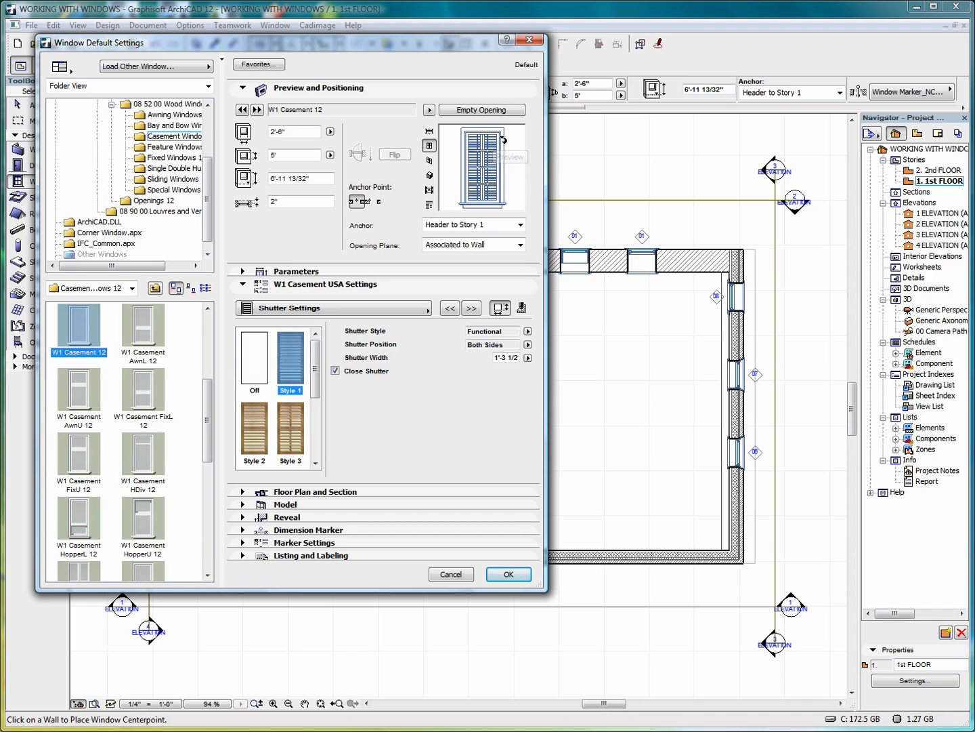
{"action": "left_click", "coordinate": [335, 370]}
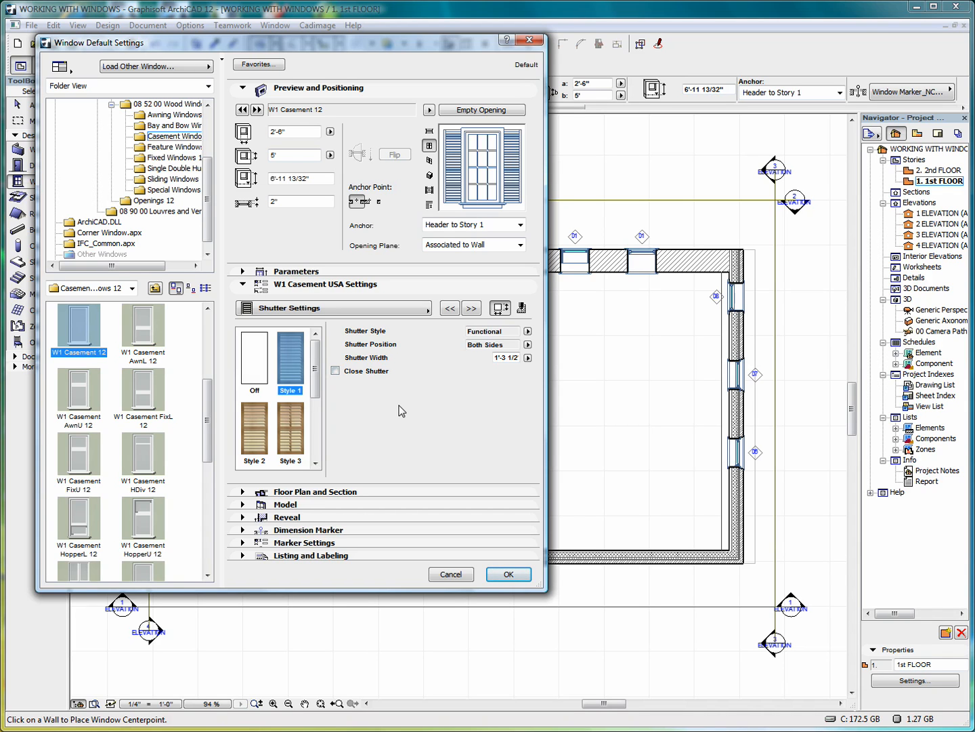
Show the Custom Corner settings and try out the left and right custom corners one at a time
{"action": "left_click", "coordinate": [468, 309]}
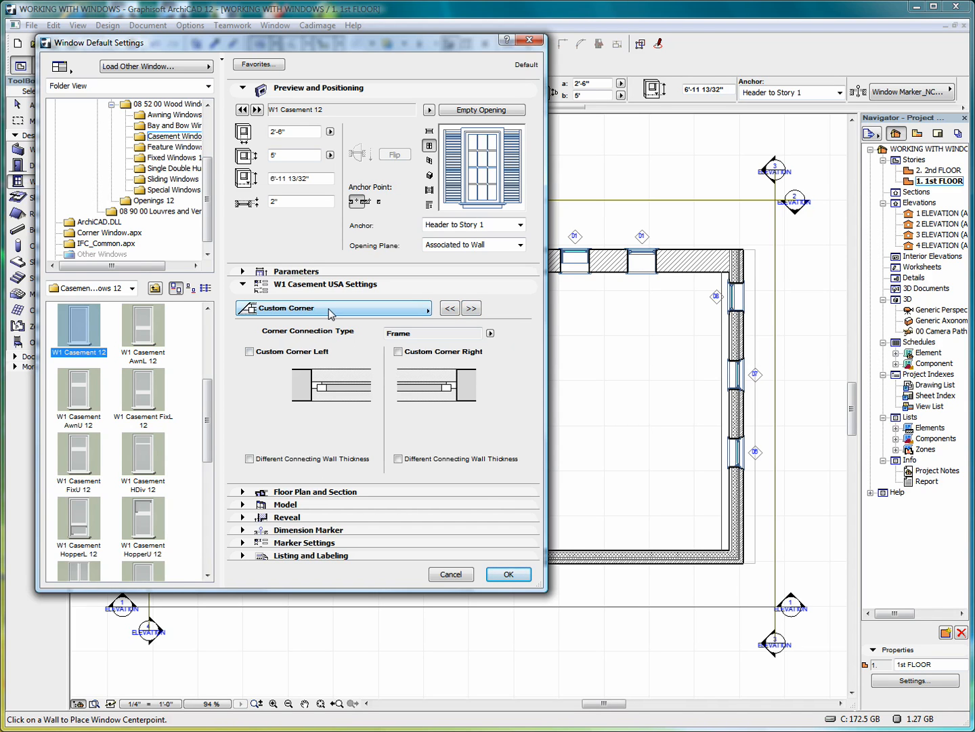
{"action": "left_click", "coordinate": [249, 351]}
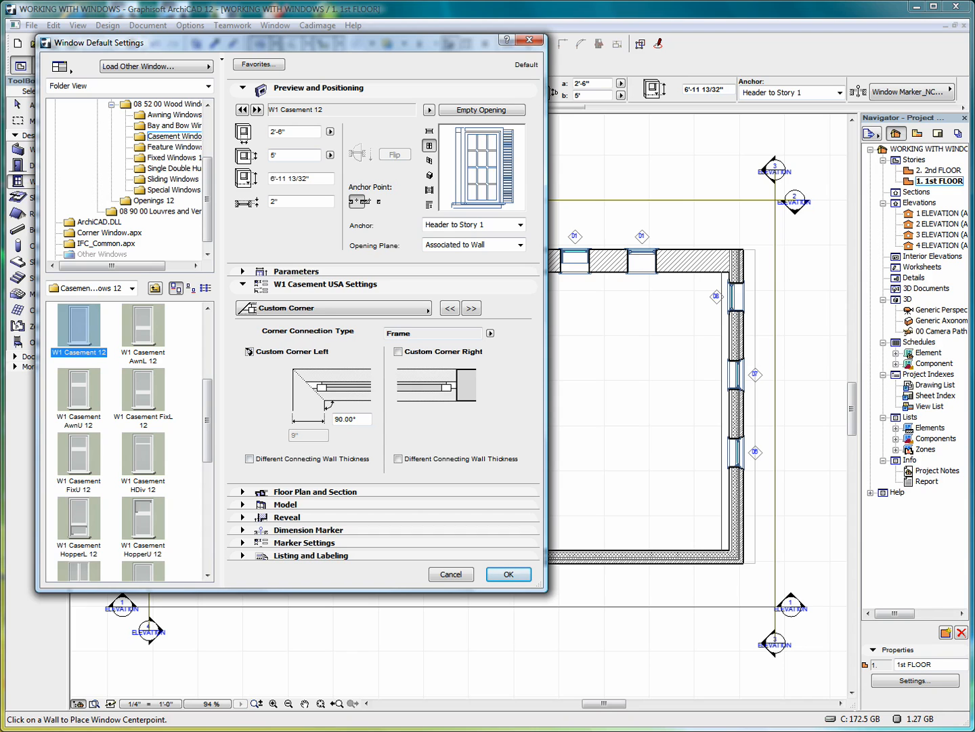
{"action": "left_click", "coordinate": [249, 351]}
{"action": "left_click", "coordinate": [250, 352]}
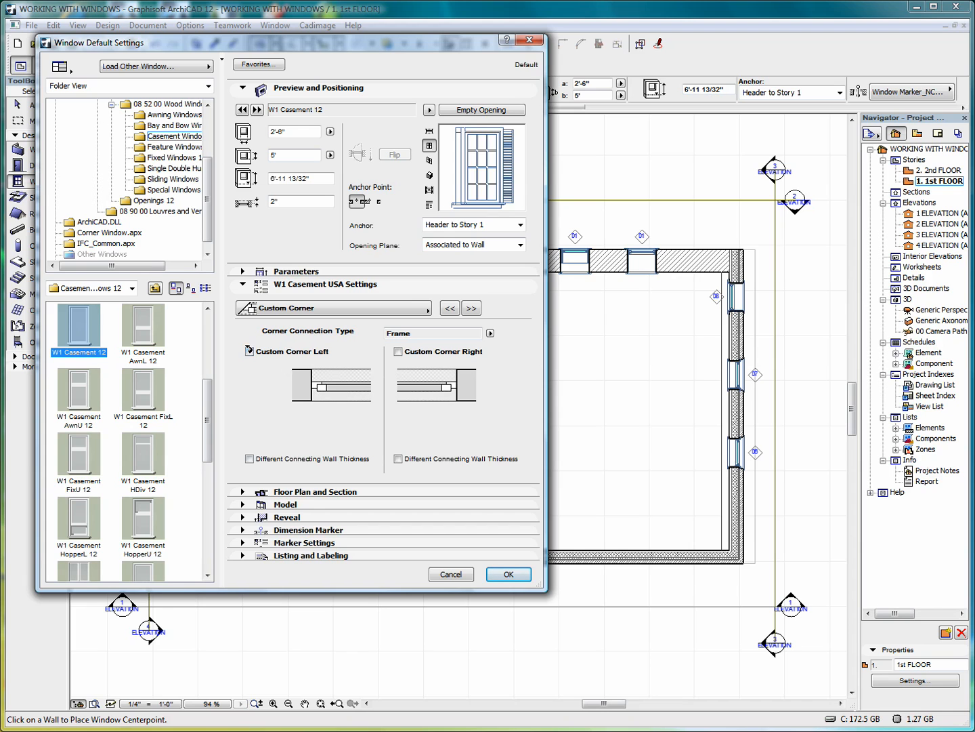
{"action": "left_click", "coordinate": [398, 352]}
{"action": "left_click", "coordinate": [407, 417]}
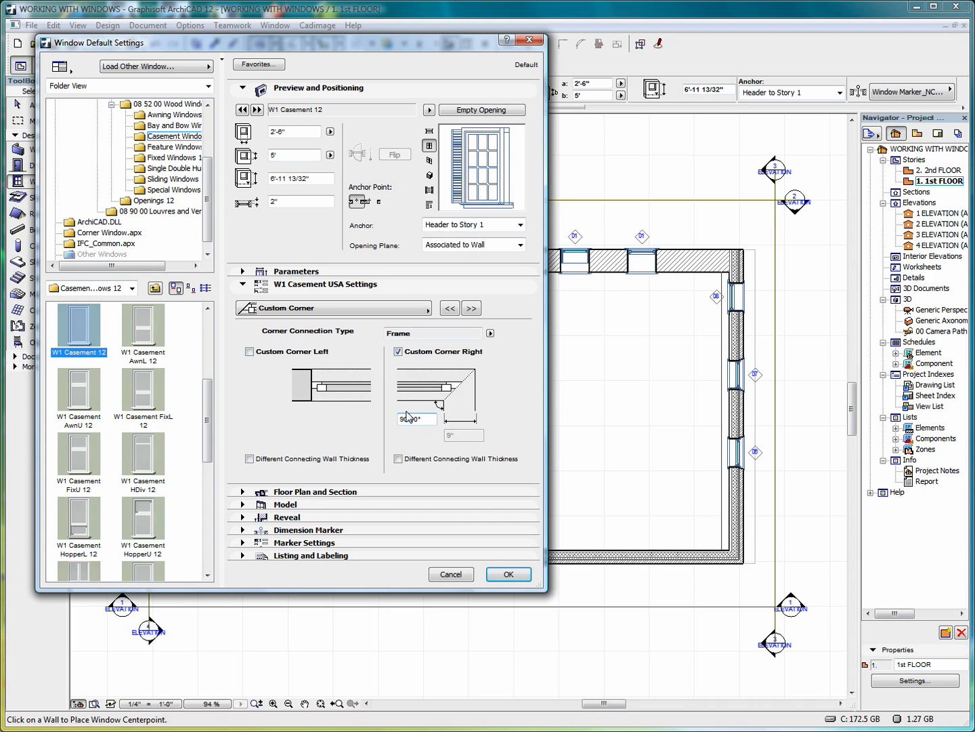
{"action": "left_click", "coordinate": [399, 351]}
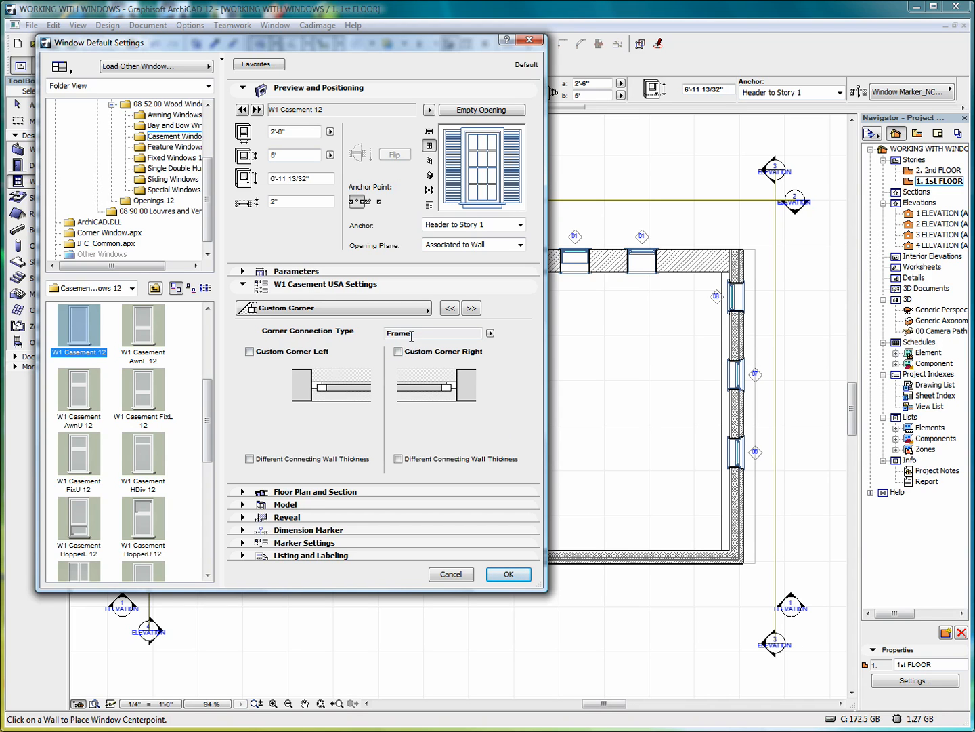
Try the Corner Column connection type with a custom right corner, and restore the connection type to Frame
{"action": "left_click", "coordinate": [490, 334]}
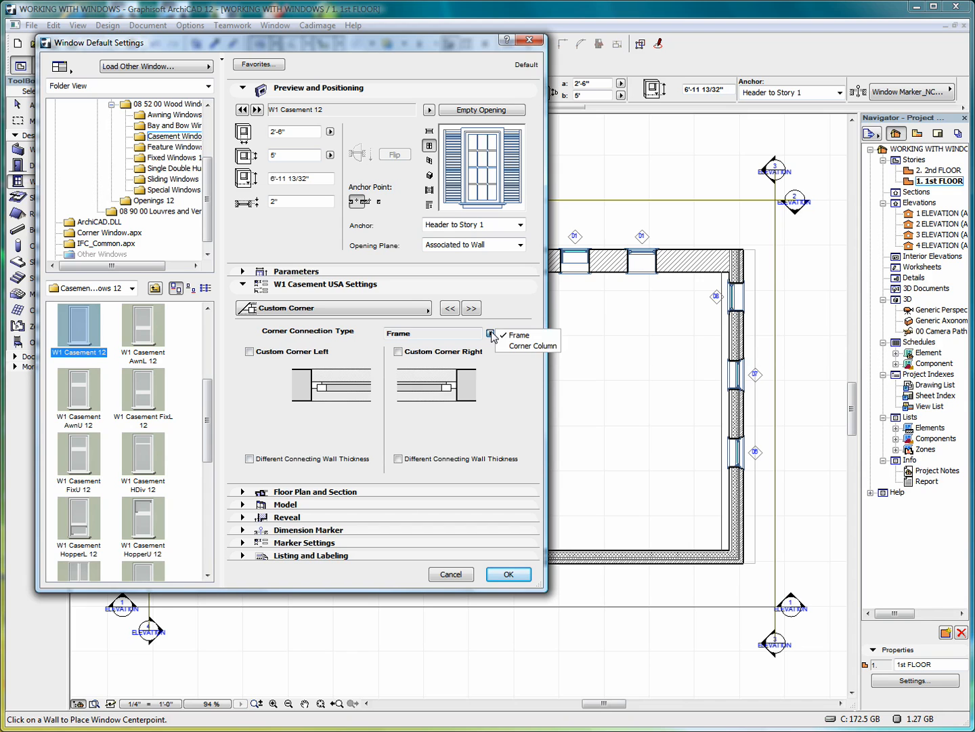
{"action": "left_click", "coordinate": [527, 347]}
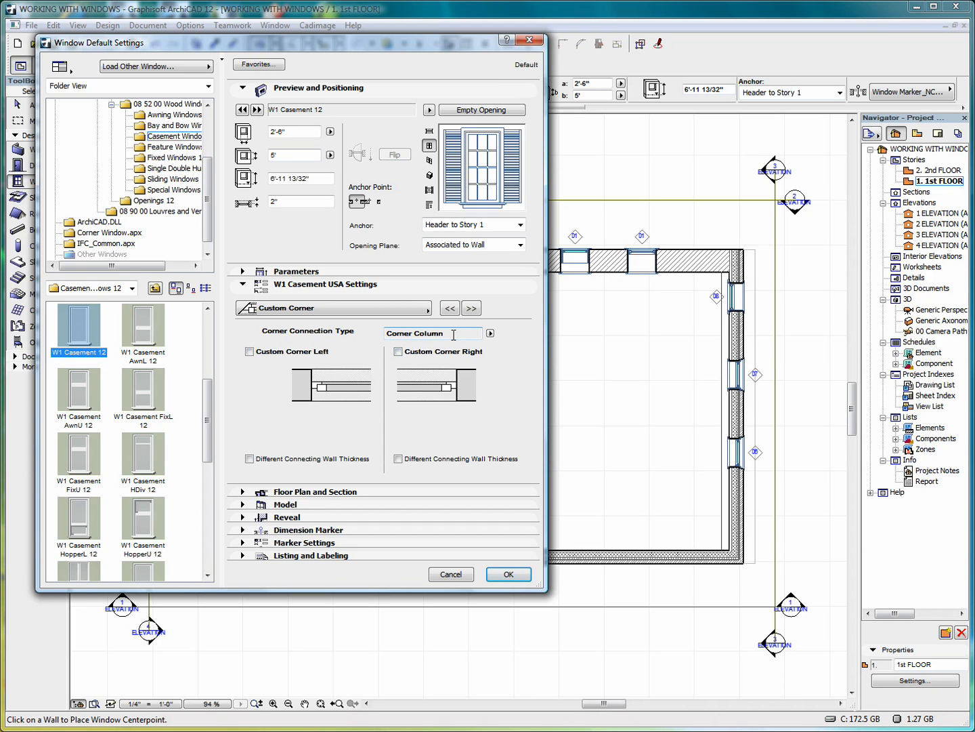
{"action": "left_click", "coordinate": [398, 351]}
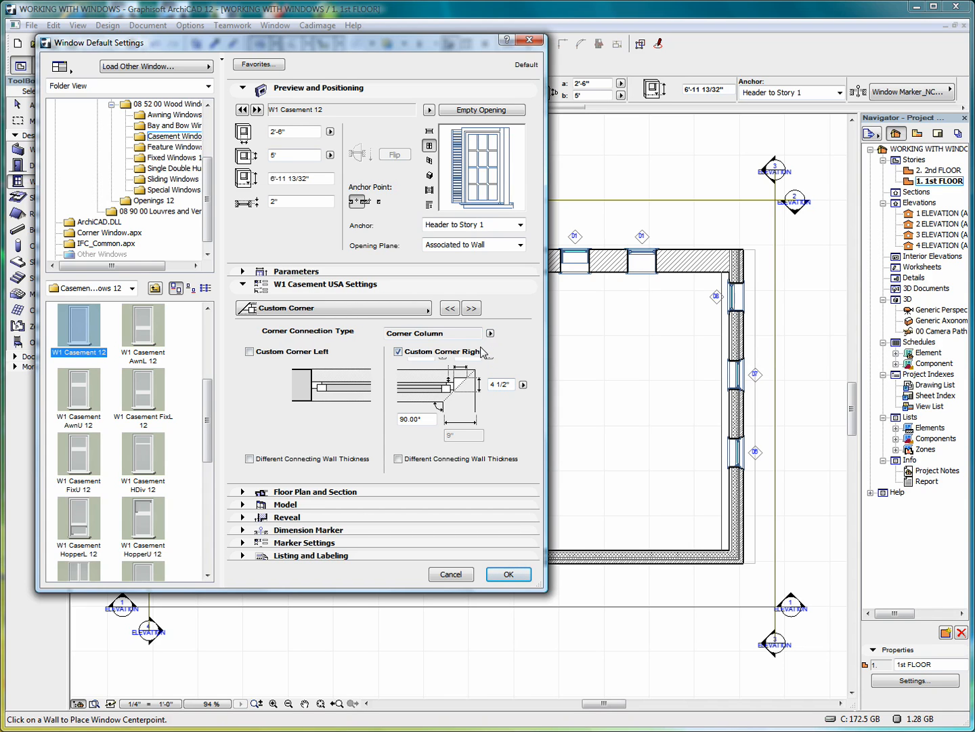
{"action": "left_click", "coordinate": [399, 352]}
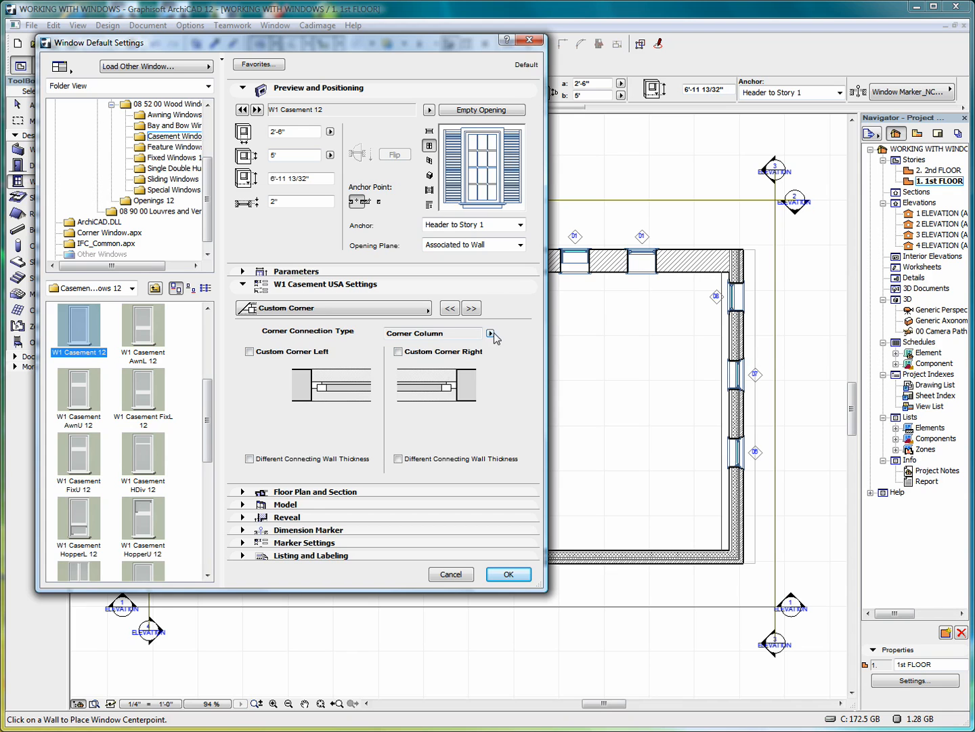
{"action": "left_click", "coordinate": [489, 334]}
{"action": "left_click", "coordinate": [519, 335]}
Show the Reveal / Wall Closure settings and try the No Reveal, Reveal, Slanted Reveal and Splayed Reveal types
{"action": "left_click", "coordinate": [471, 309]}
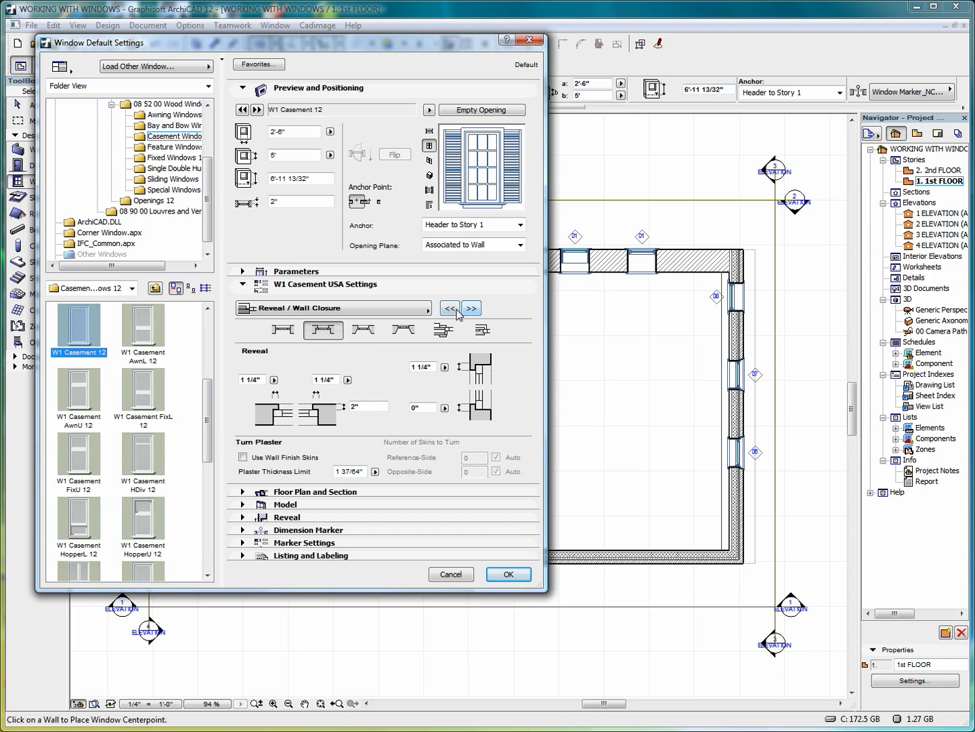
{"action": "left_click", "coordinate": [283, 331]}
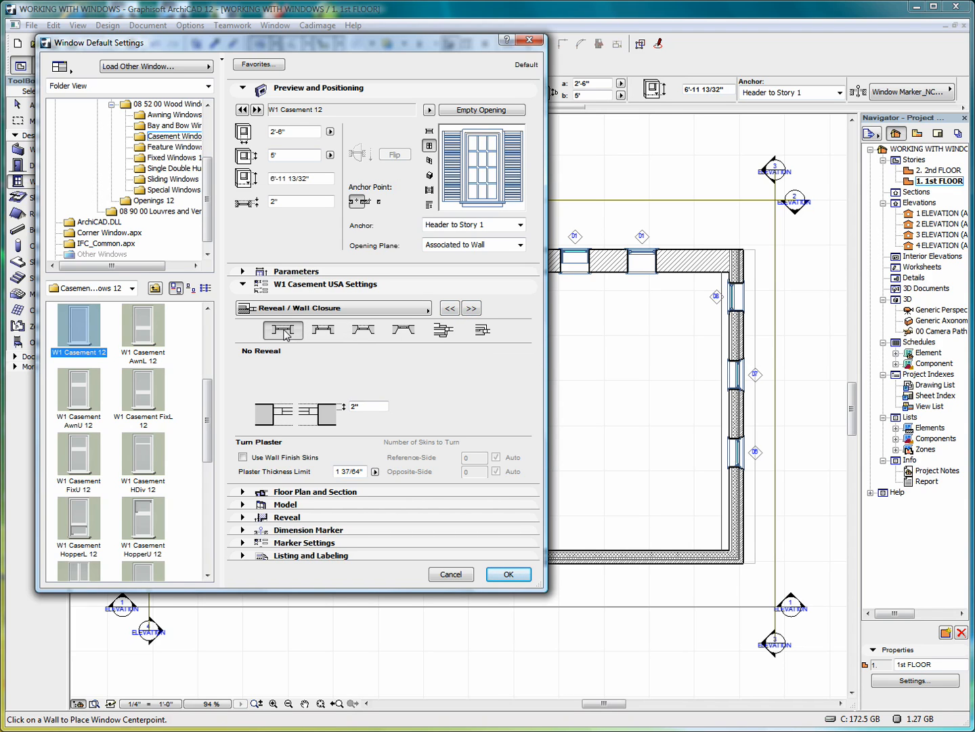
{"action": "left_click", "coordinate": [324, 331]}
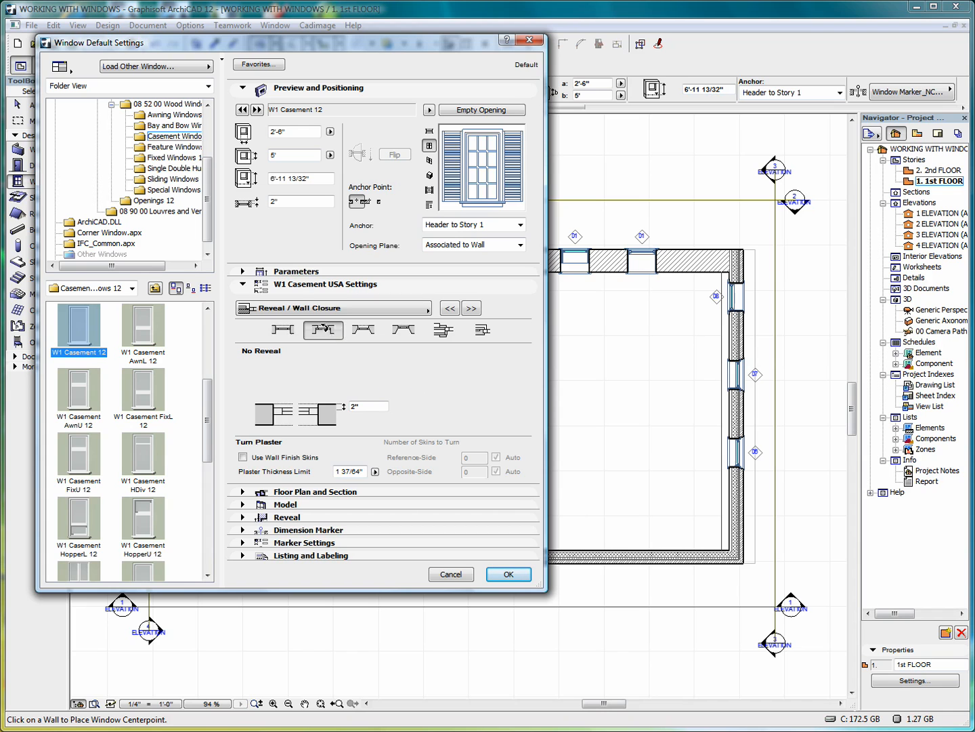
{"action": "left_click", "coordinate": [369, 333]}
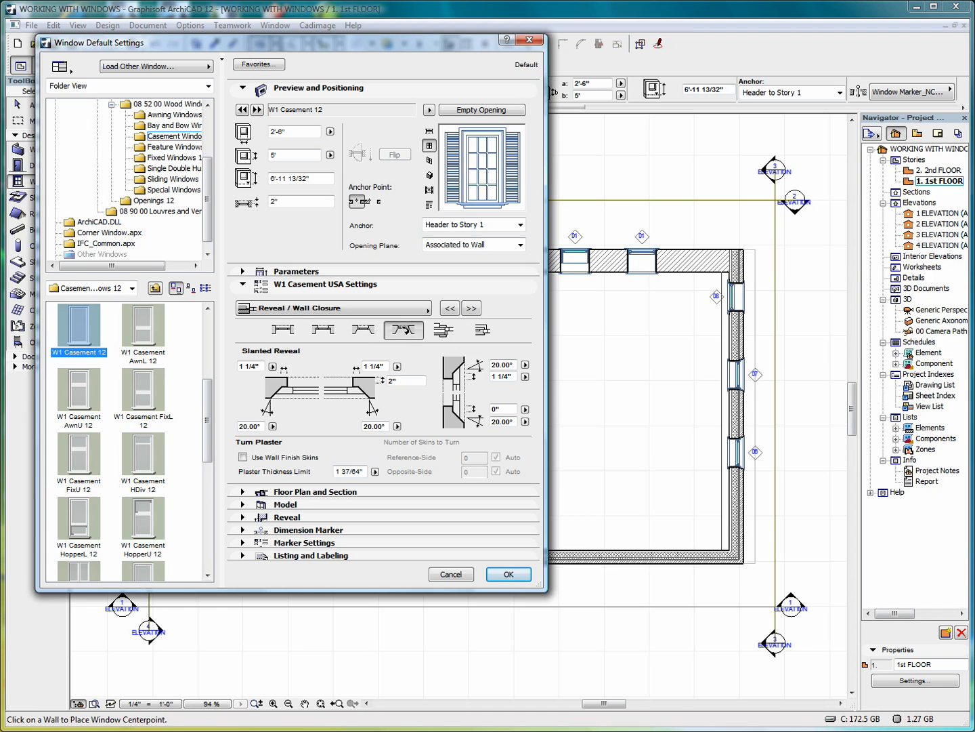
{"action": "left_click", "coordinate": [406, 331]}
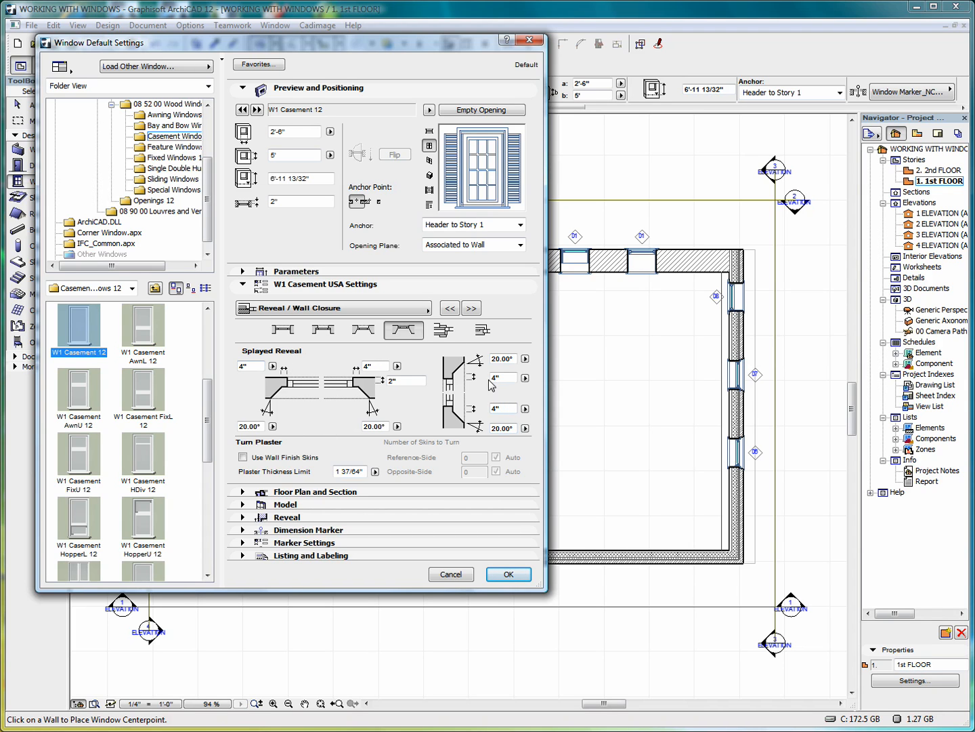
Examine the brick sill closure options and the Closure Settings and Reveal Geometry of the Custom Closure
{"action": "left_click", "coordinate": [444, 330]}
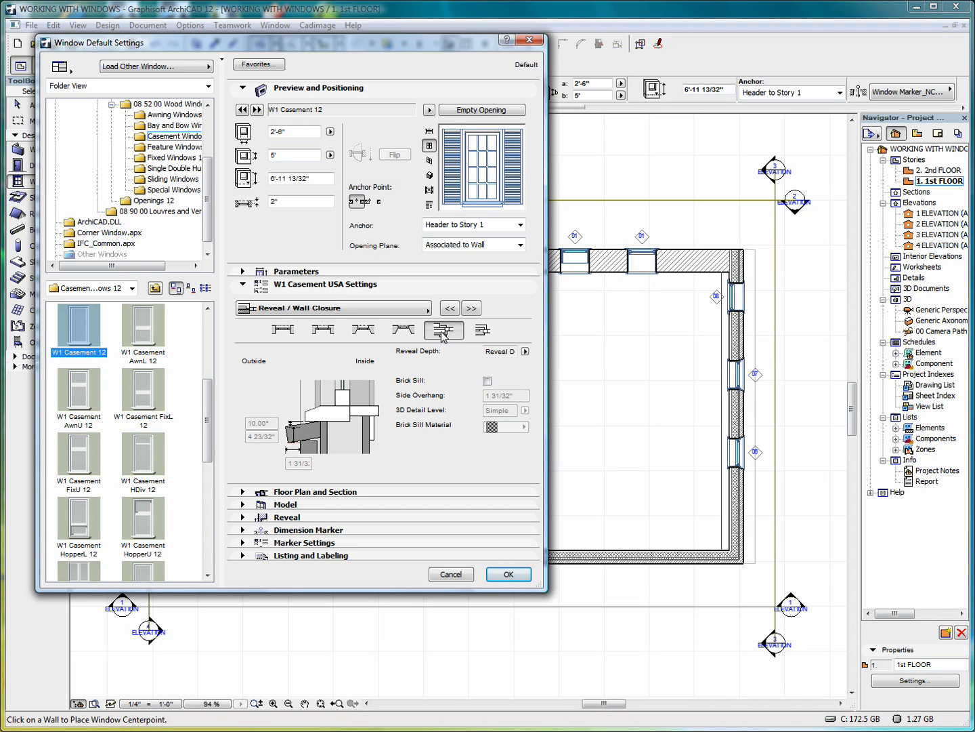
{"action": "left_click", "coordinate": [482, 331]}
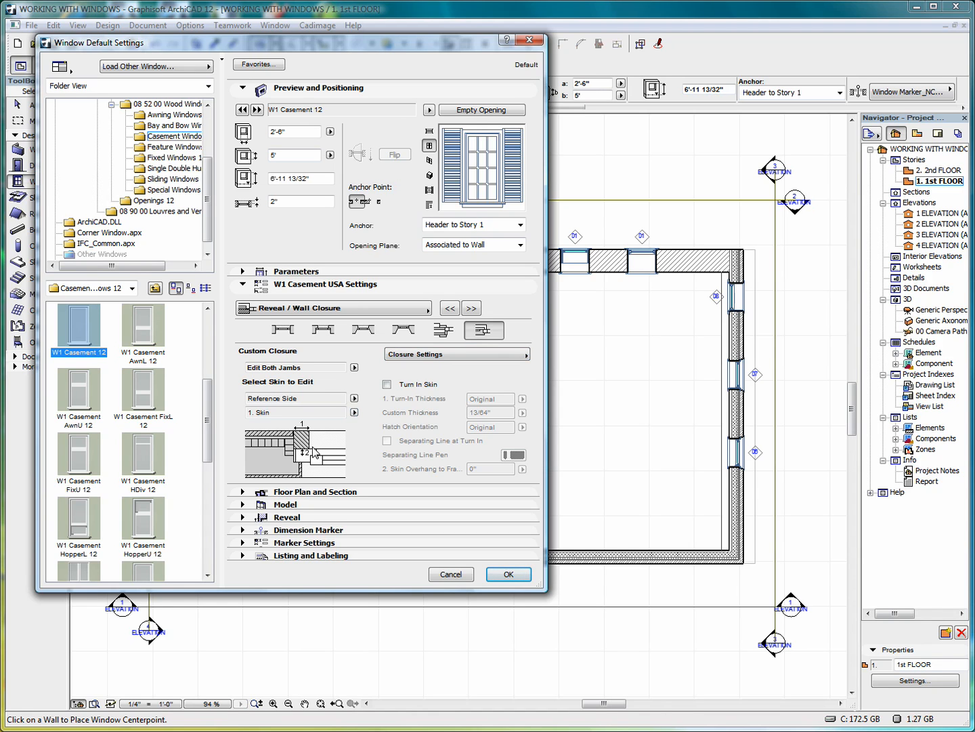
{"action": "left_click", "coordinate": [476, 357]}
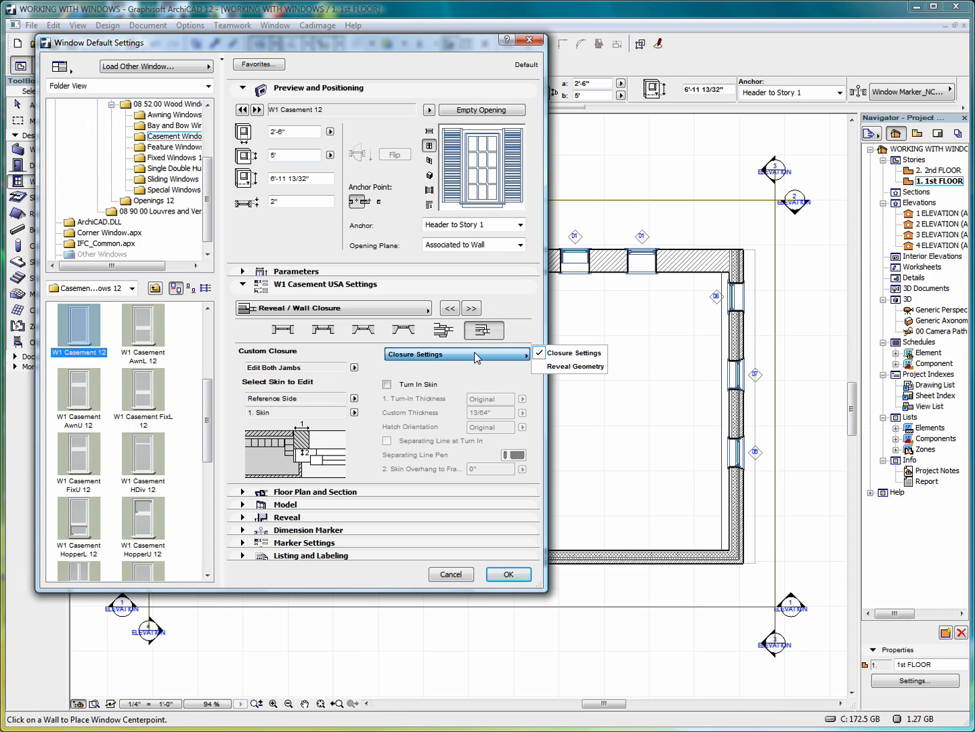
{"action": "left_click", "coordinate": [577, 368]}
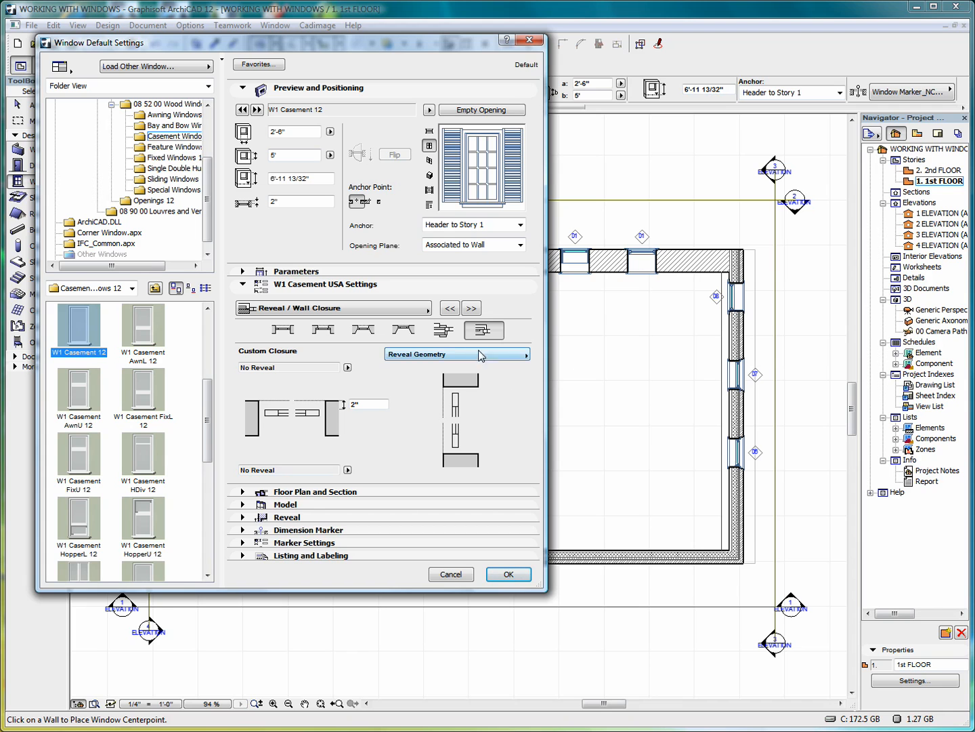
Choose the Splayed Reveal for the window and accept the default settings
{"action": "left_click", "coordinate": [404, 330]}
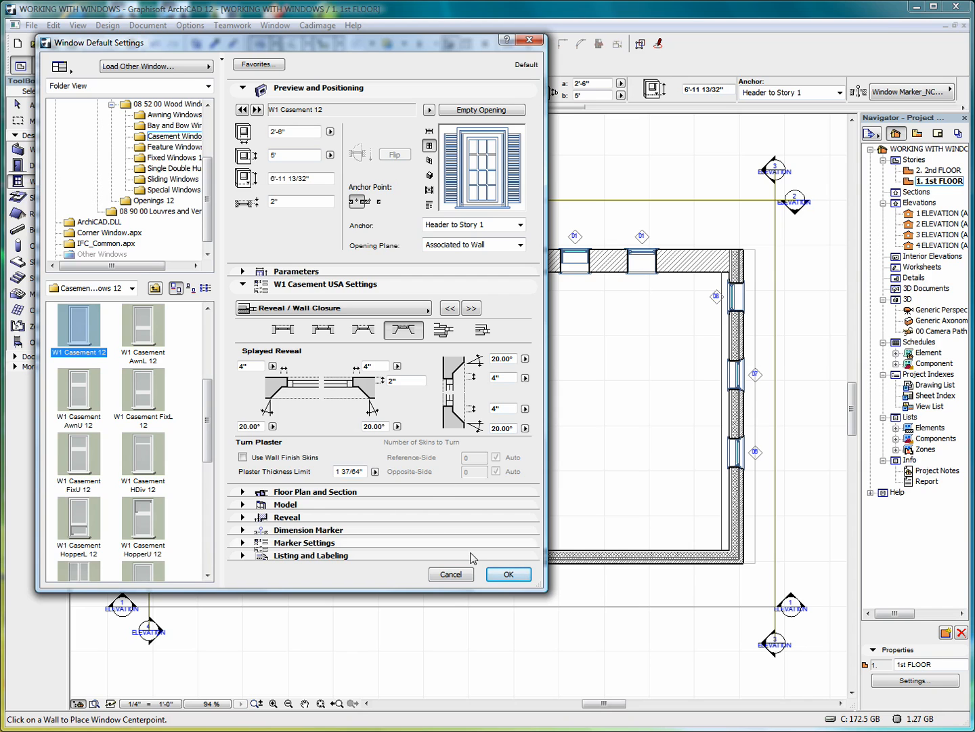
{"action": "left_click", "coordinate": [509, 580]}
{"action": "left_click", "coordinate": [509, 575]}
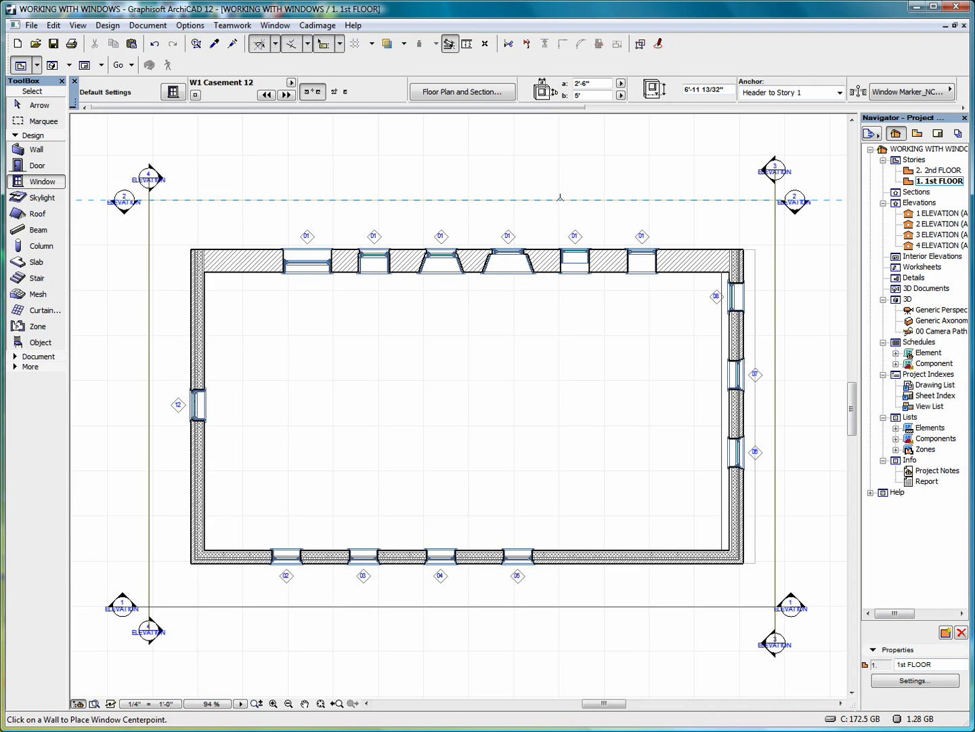
Set the depth of the third window in the upper wall, the one with the Slanted Reveal, to 1'
{"action": "scroll", "coordinate": [580, 202], "scroll_direction": "up", "scroll_amount": 2}
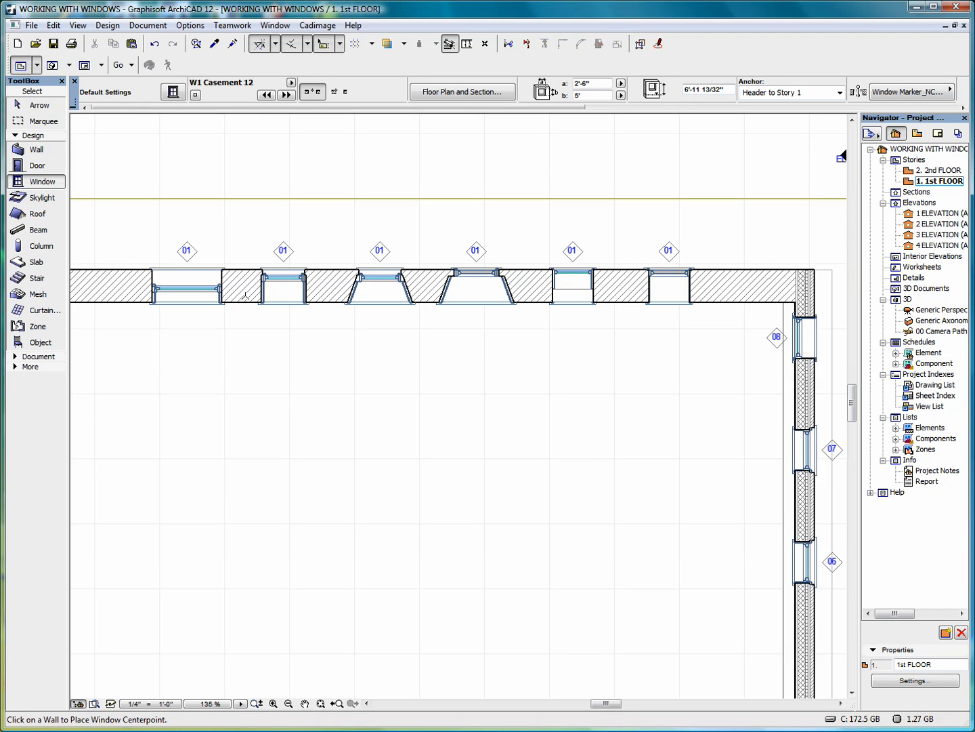
{"action": "left_click", "coordinate": [33, 106]}
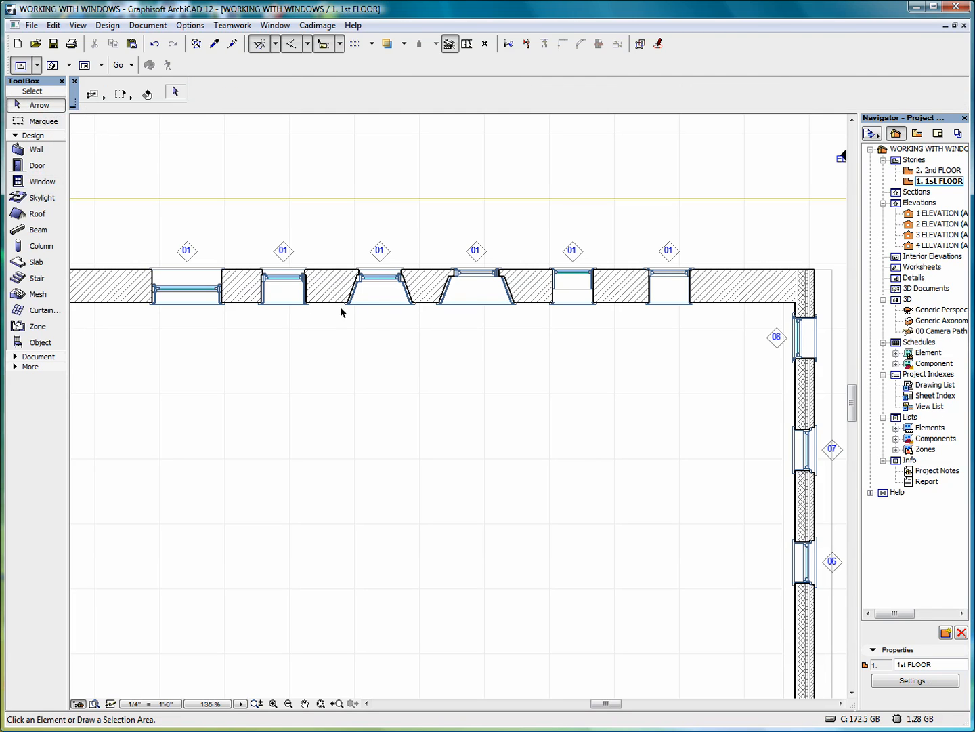
{"action": "left_click", "coordinate": [415, 305]}
{"action": "right_click", "coordinate": [411, 233]}
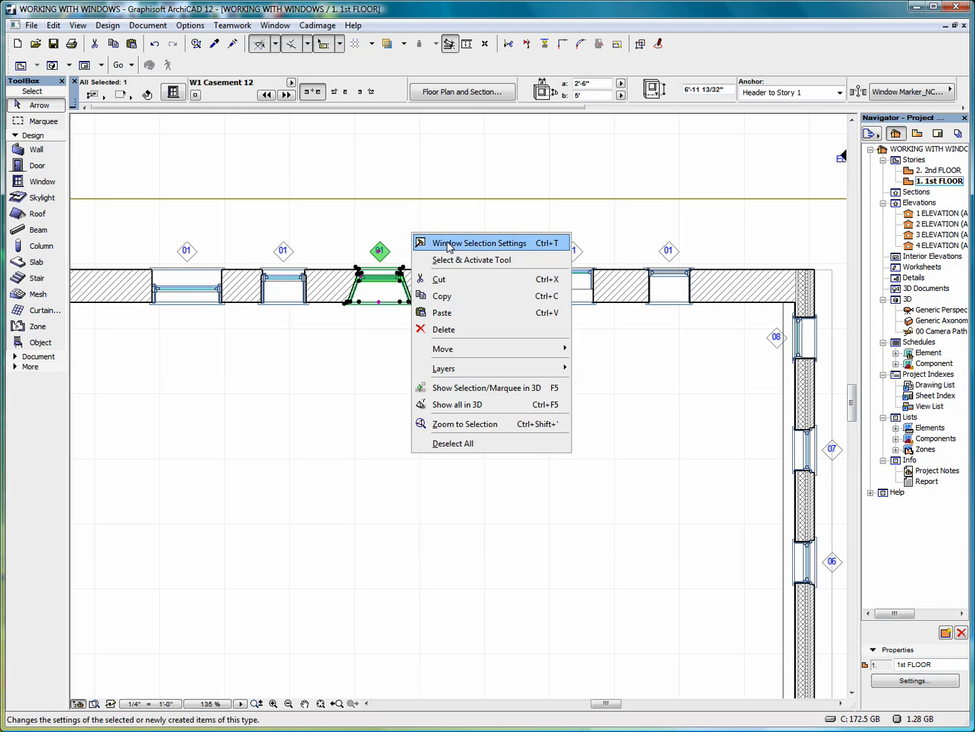
{"action": "left_click", "coordinate": [454, 244]}
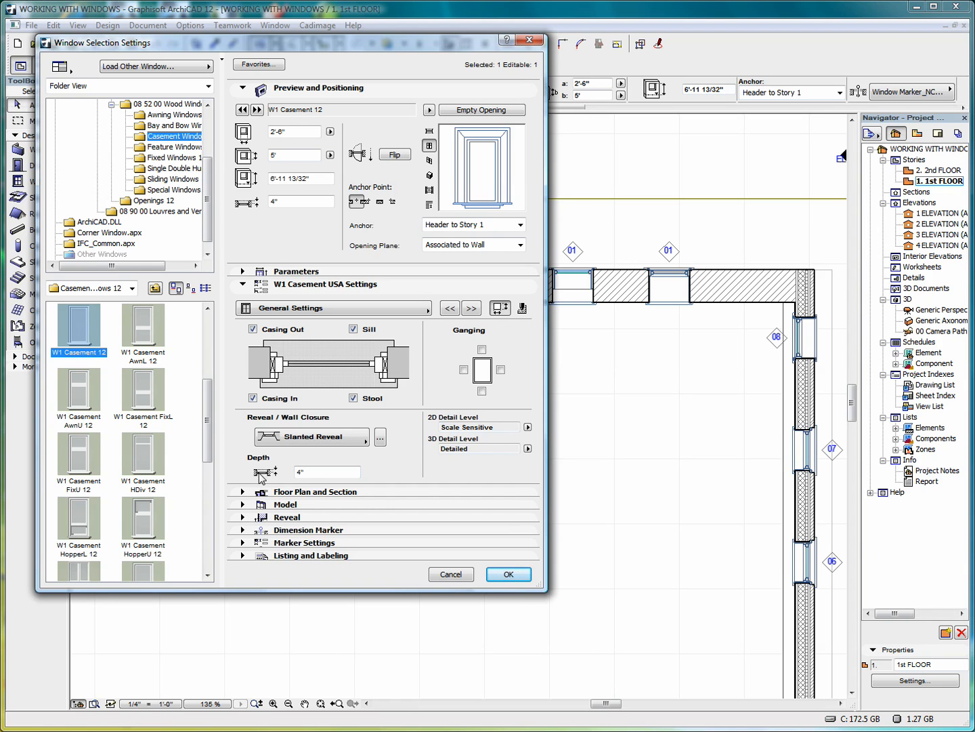
{"action": "left_click", "coordinate": [298, 471]}
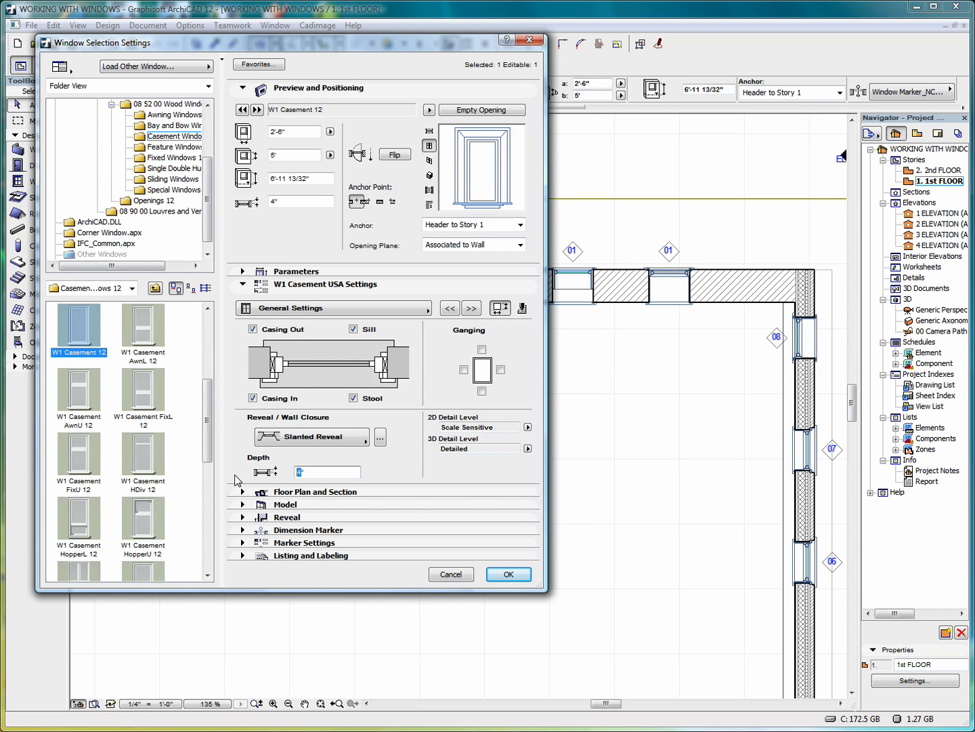
{"action": "type", "text": "1"}
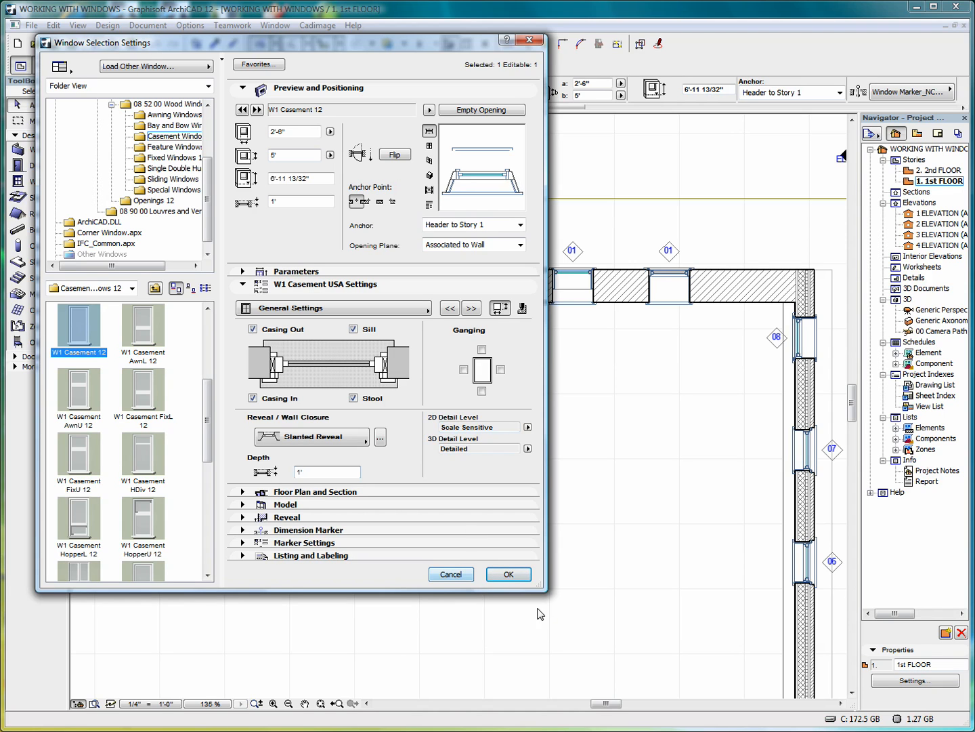
{"action": "left_click", "coordinate": [510, 575]}
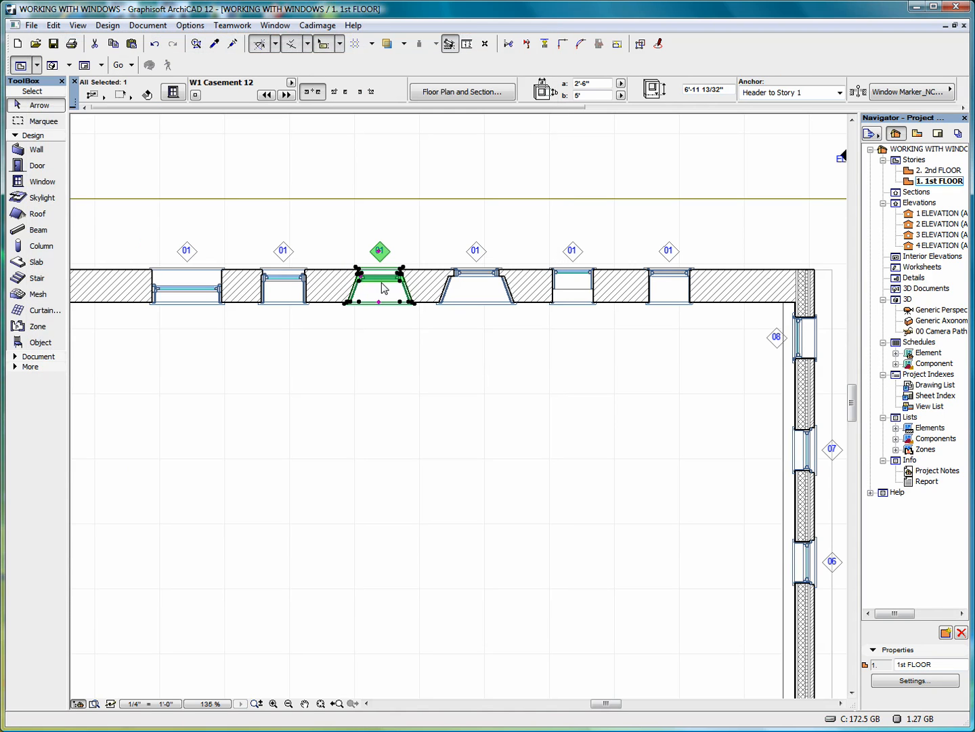
{"action": "scroll", "coordinate": [382, 325], "scroll_direction": "up", "scroll_amount": 4}
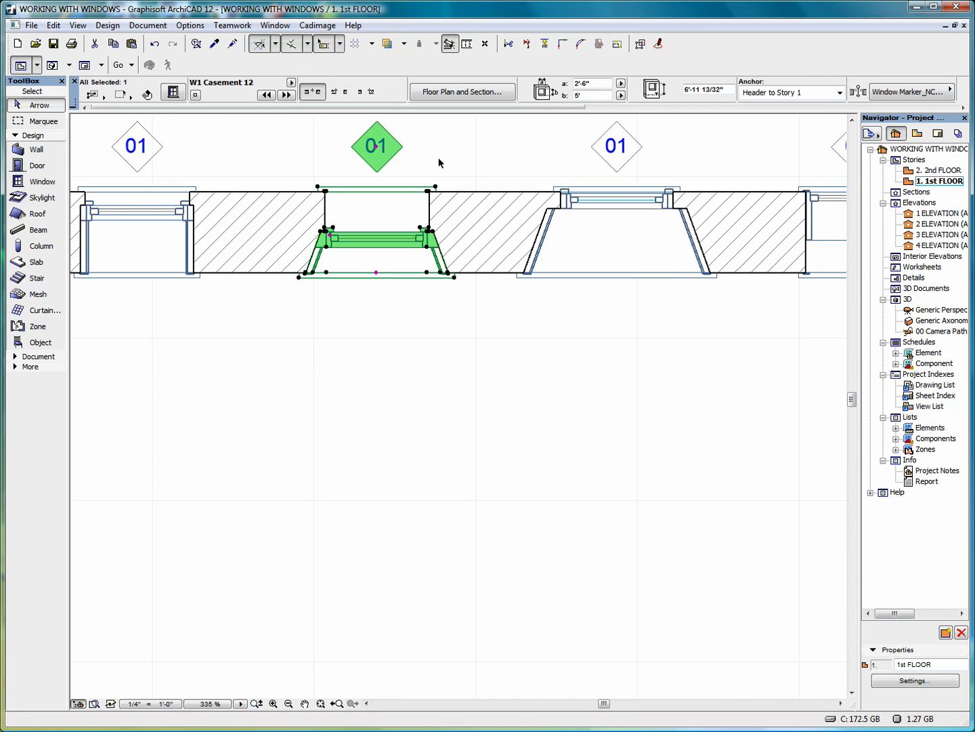
{"action": "key", "text": "Escape"}
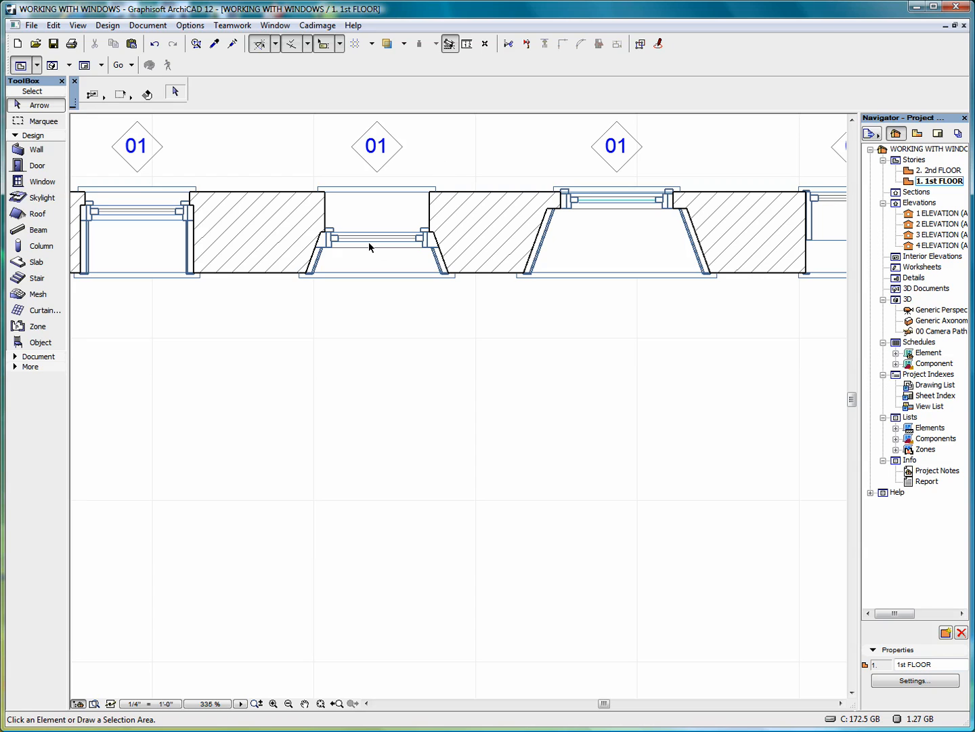
{"action": "scroll", "coordinate": [369, 241], "scroll_direction": "down", "scroll_amount": 5}
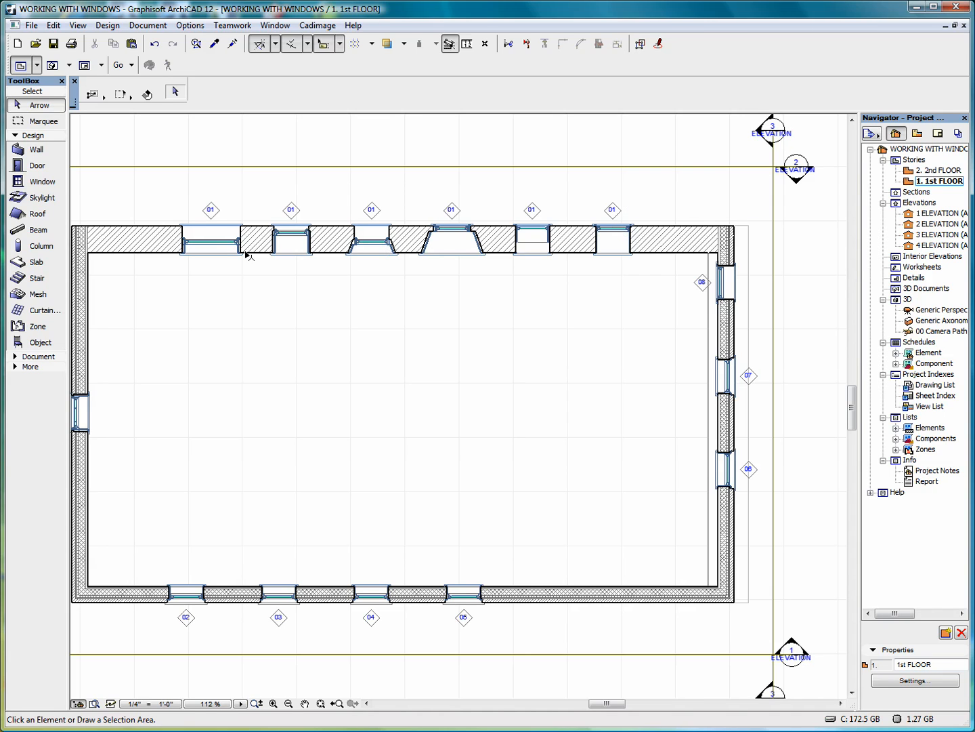
Open the Masonry Arch settings in the window defaults and preview the window in elevation
{"action": "left_click", "coordinate": [37, 181]}
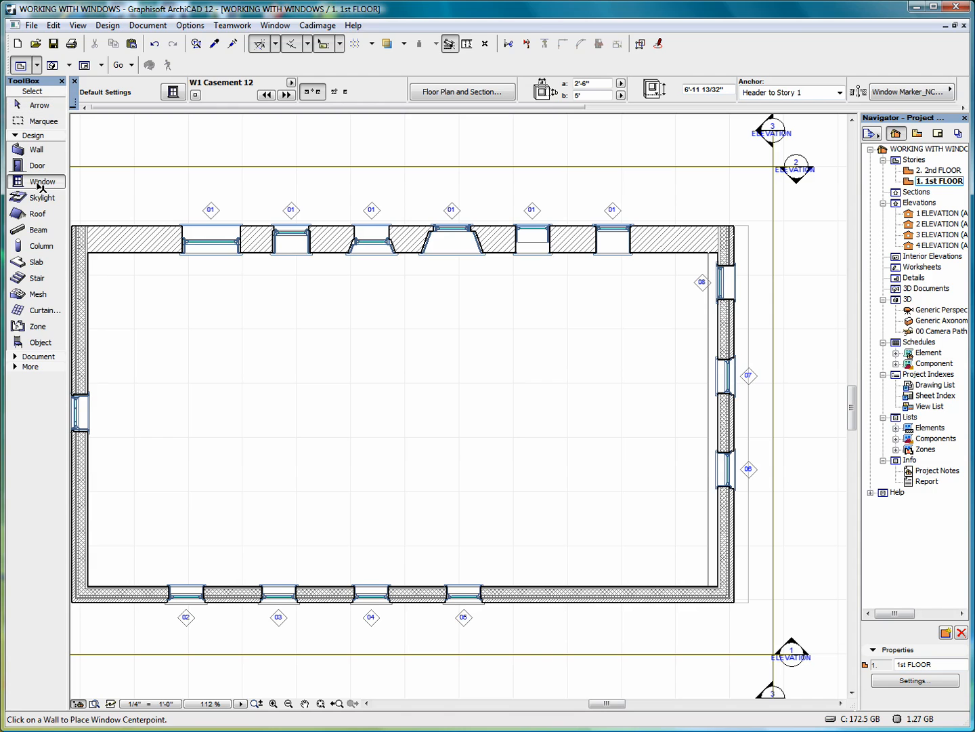
{"action": "double_click", "coordinate": [37, 181]}
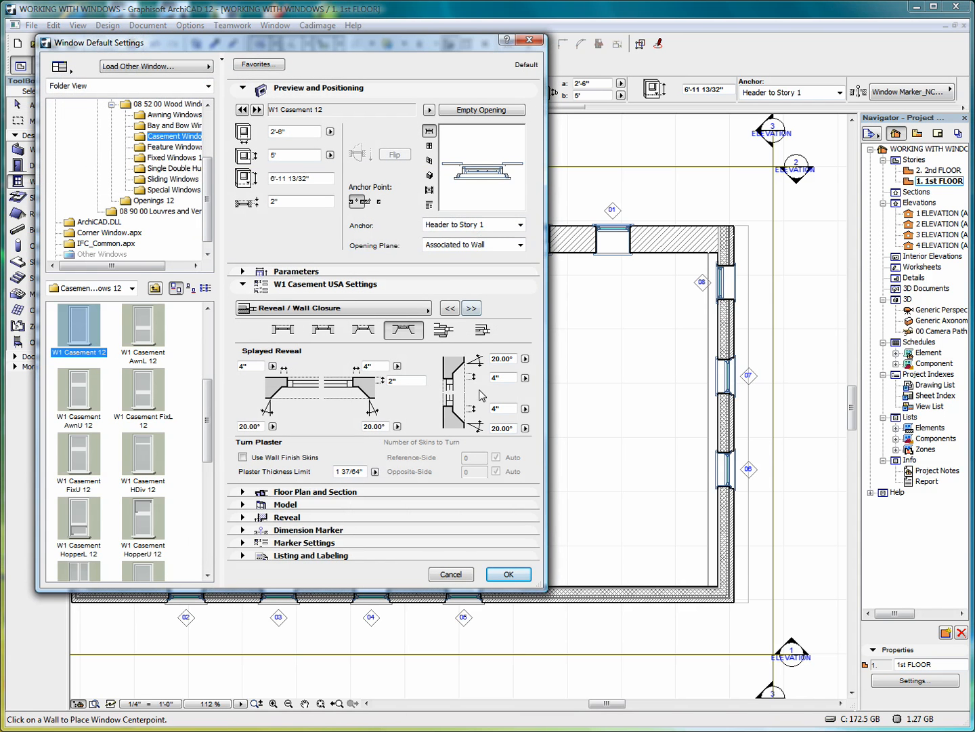
{"action": "left_click", "coordinate": [471, 309]}
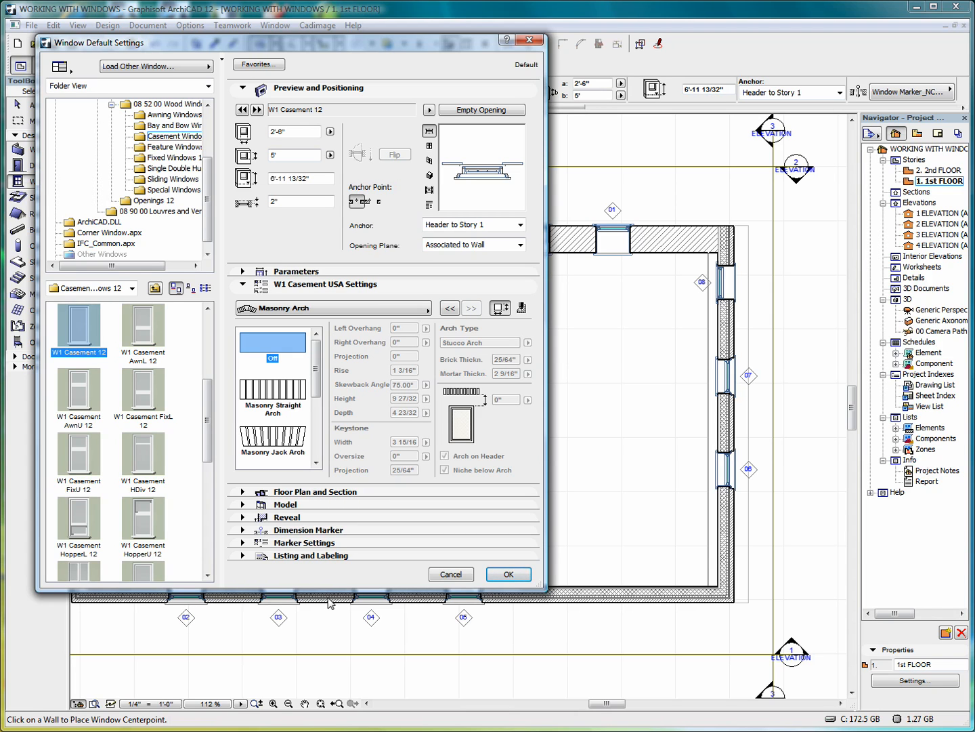
{"action": "left_click_drag", "start_coordinate": [334, 586], "coordinate": [334, 682]}
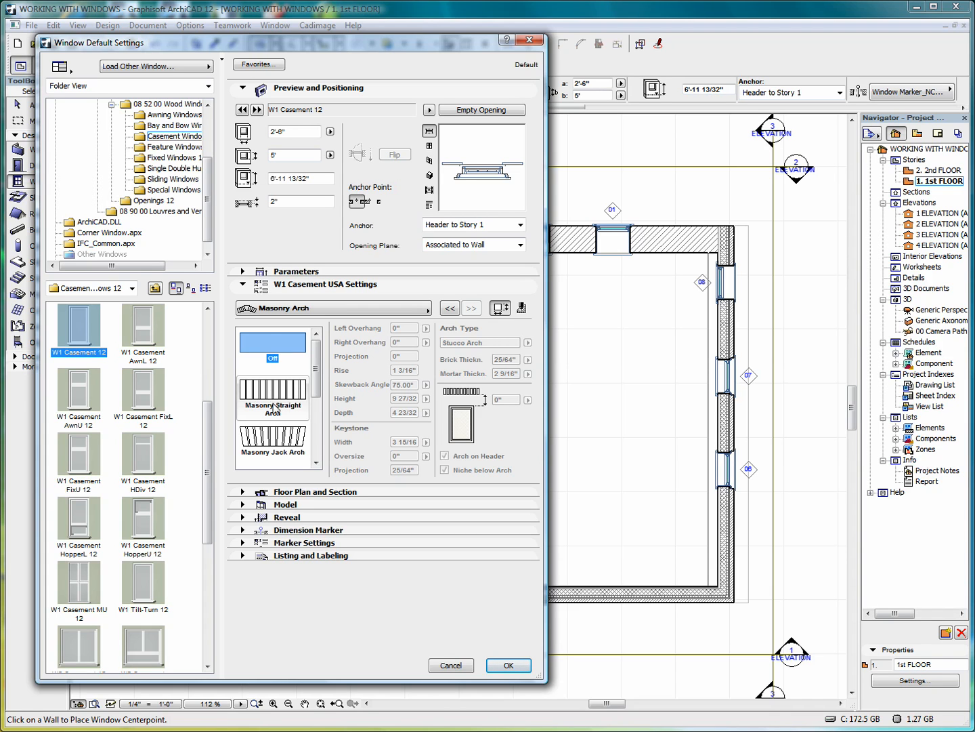
{"action": "left_click", "coordinate": [429, 146]}
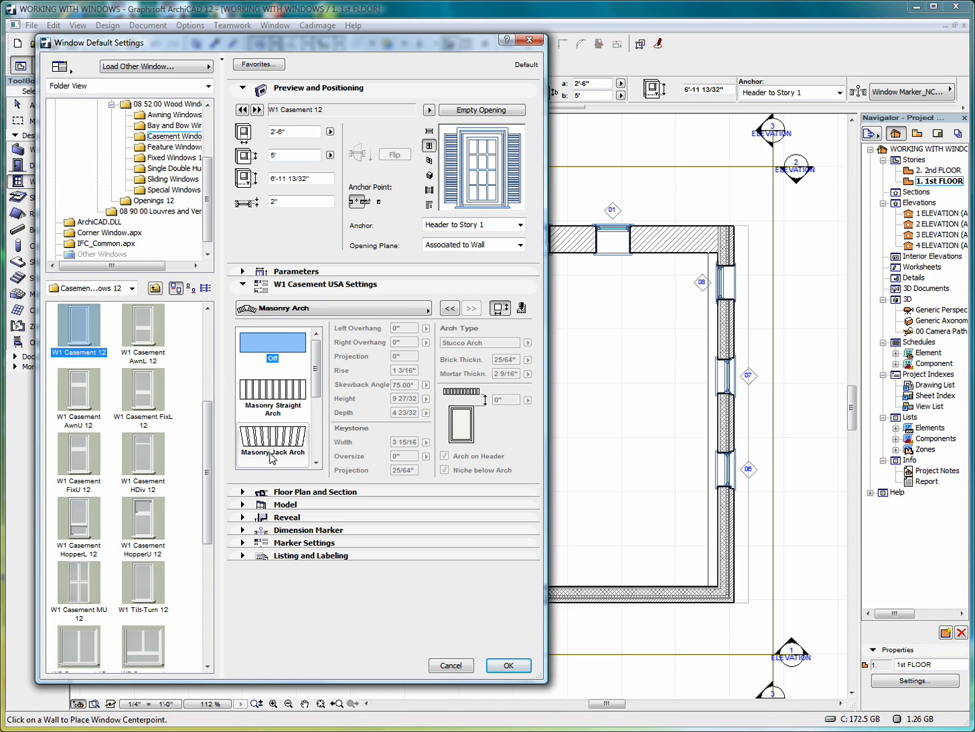
Try the straight, jack and segmental masonry arch types, and choose Masonry Segmental Arch with Keystone
{"action": "left_click", "coordinate": [276, 403]}
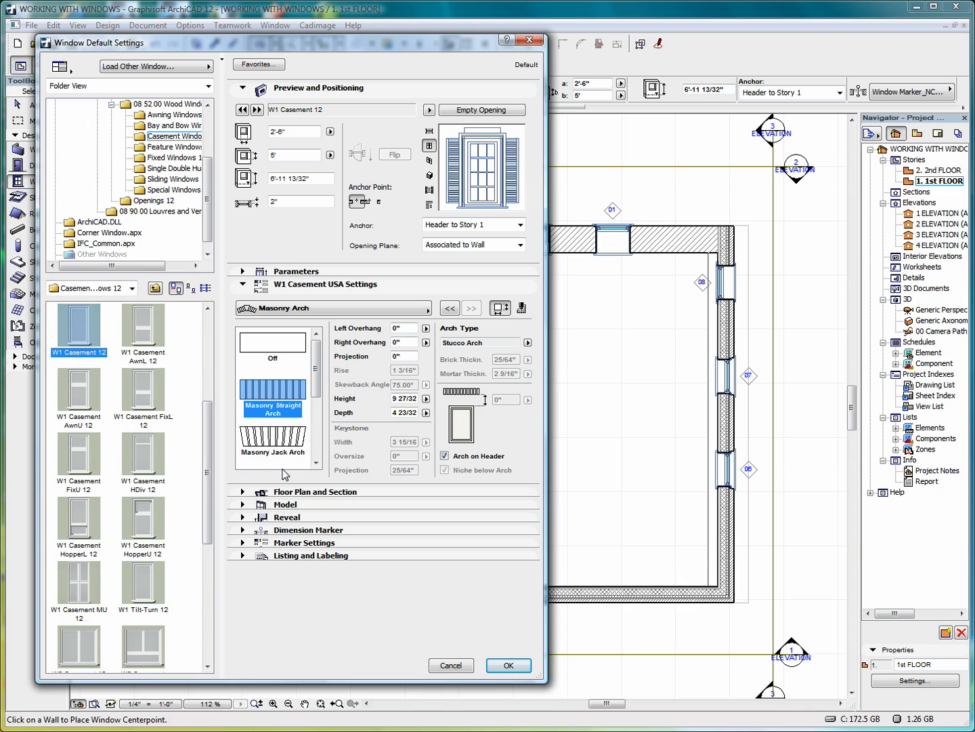
{"action": "left_click", "coordinate": [268, 442]}
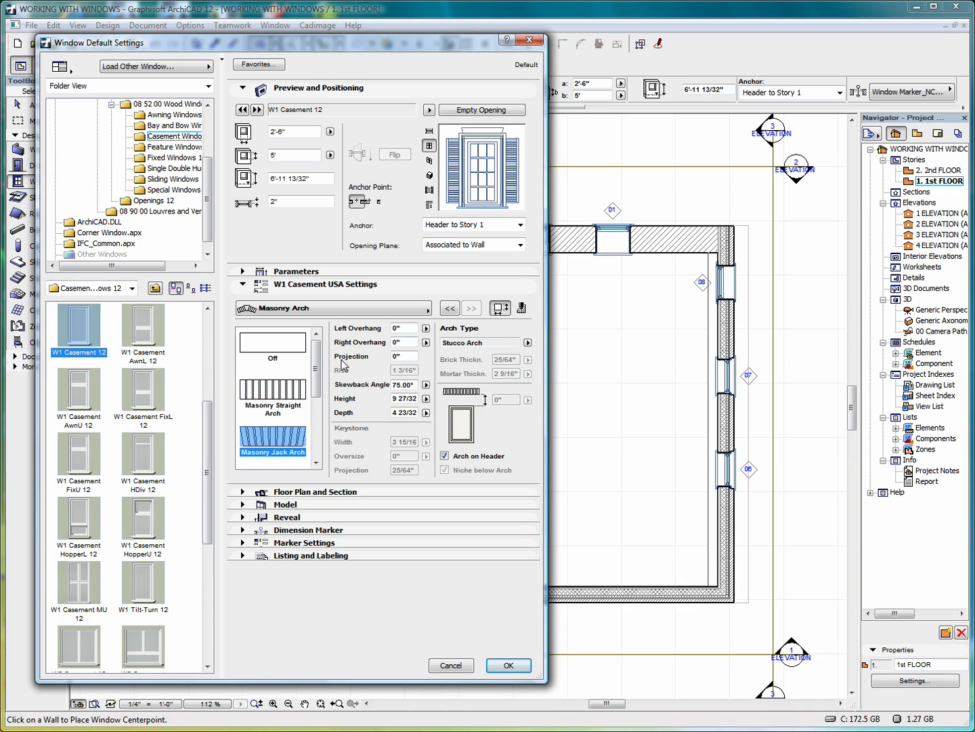
{"action": "left_click_drag", "start_coordinate": [319, 373], "coordinate": [318, 387]}
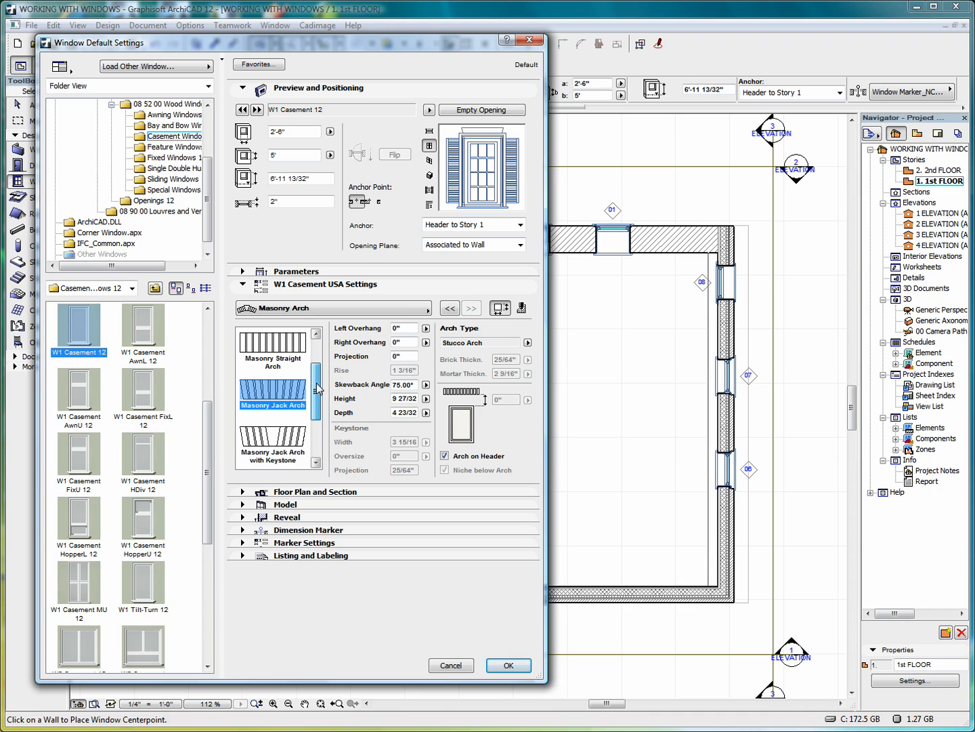
{"action": "left_click", "coordinate": [270, 447]}
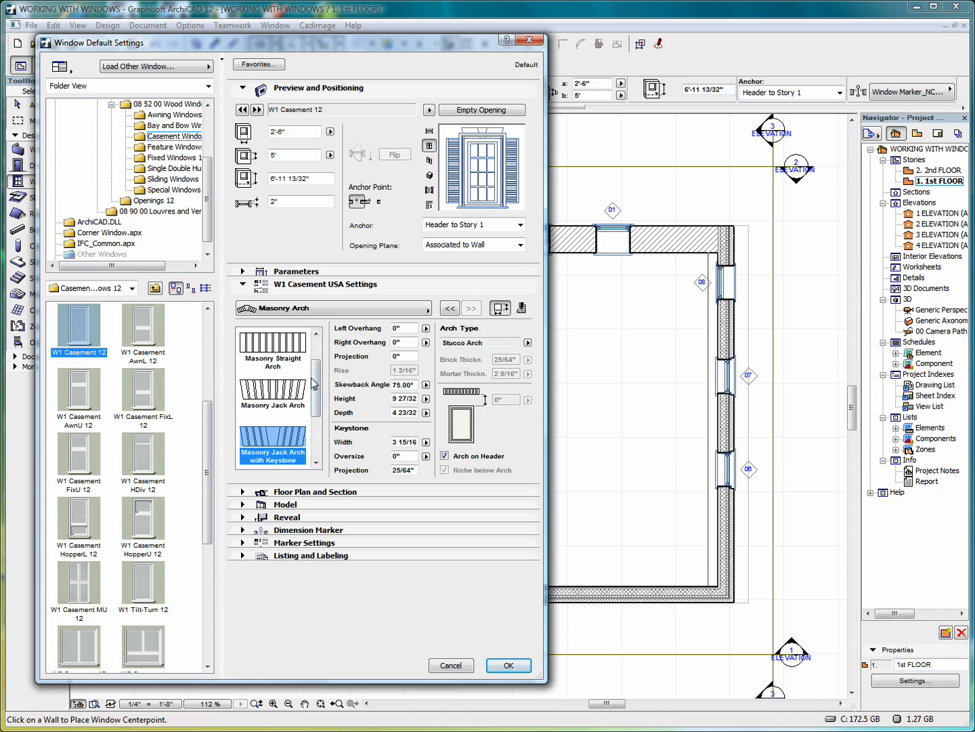
{"action": "left_click_drag", "start_coordinate": [318, 381], "coordinate": [319, 426]}
{"action": "left_click", "coordinate": [275, 396]}
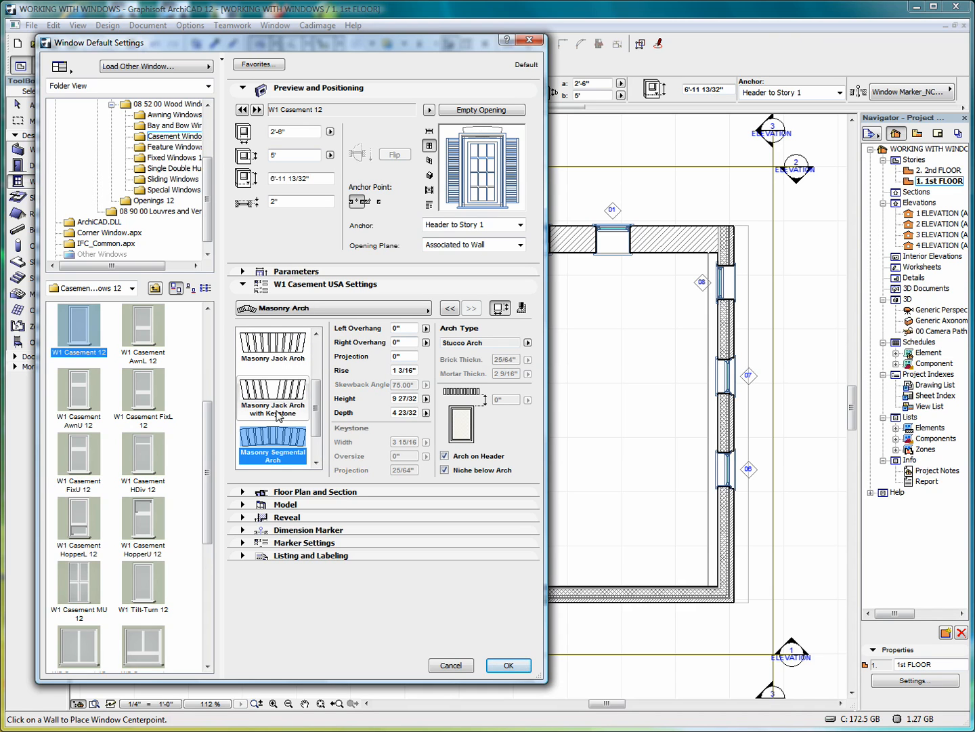
{"action": "left_click_drag", "start_coordinate": [318, 415], "coordinate": [319, 439]}
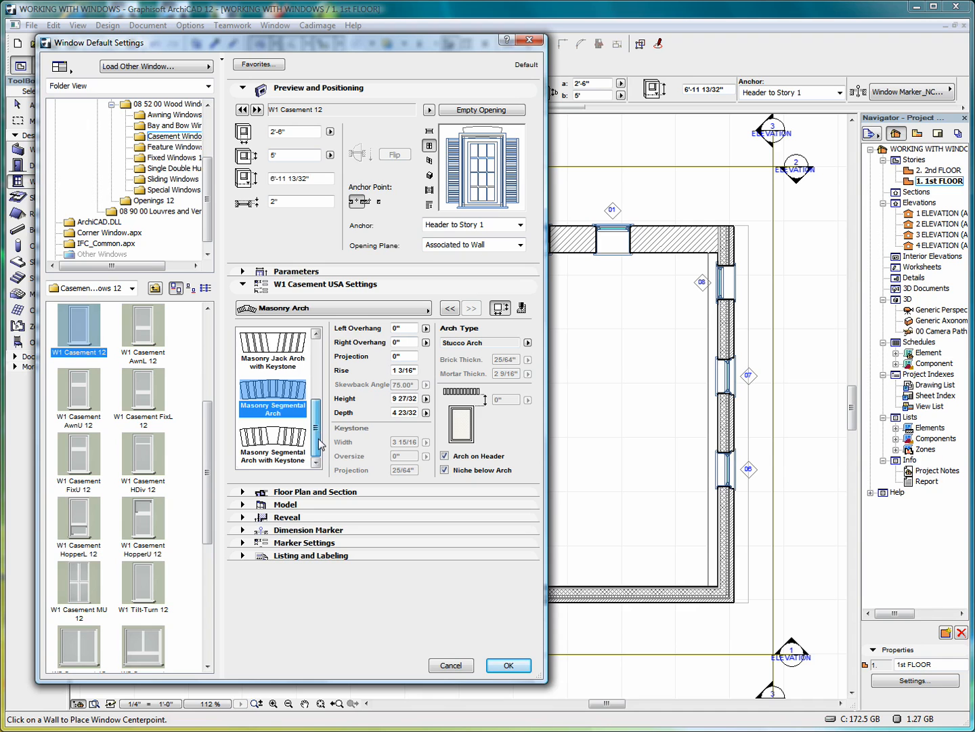
{"action": "left_click", "coordinate": [263, 437]}
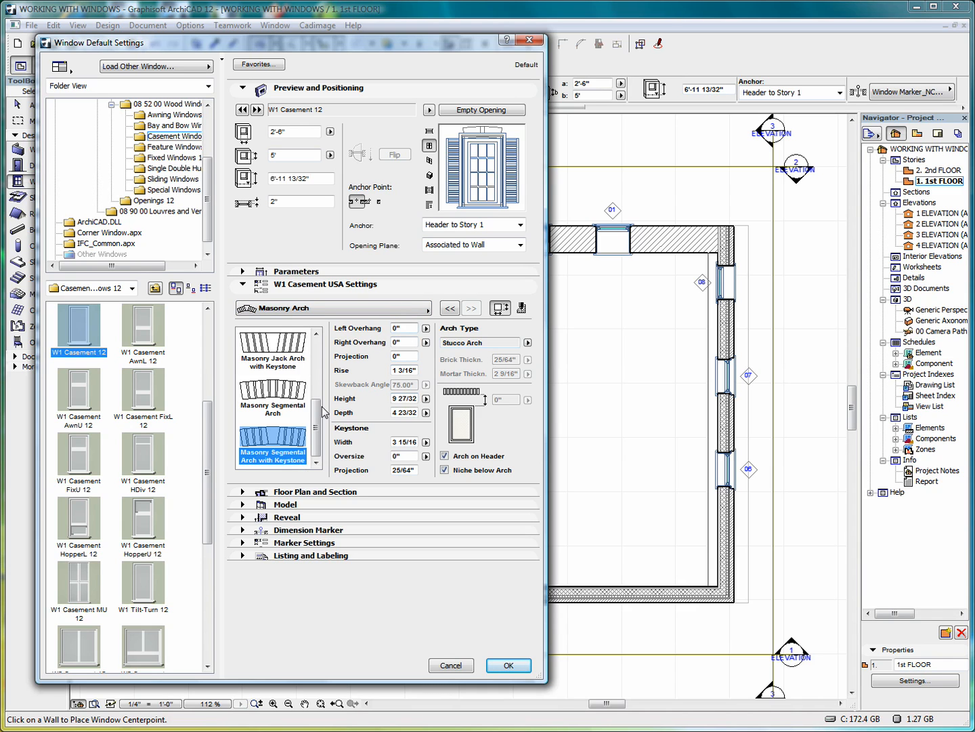
{"action": "left_click_drag", "start_coordinate": [320, 418], "coordinate": [324, 457]}
Show the Floor Plan and Section settings and examine the Floor Plan Display options without choosing another one
{"action": "left_click", "coordinate": [244, 285]}
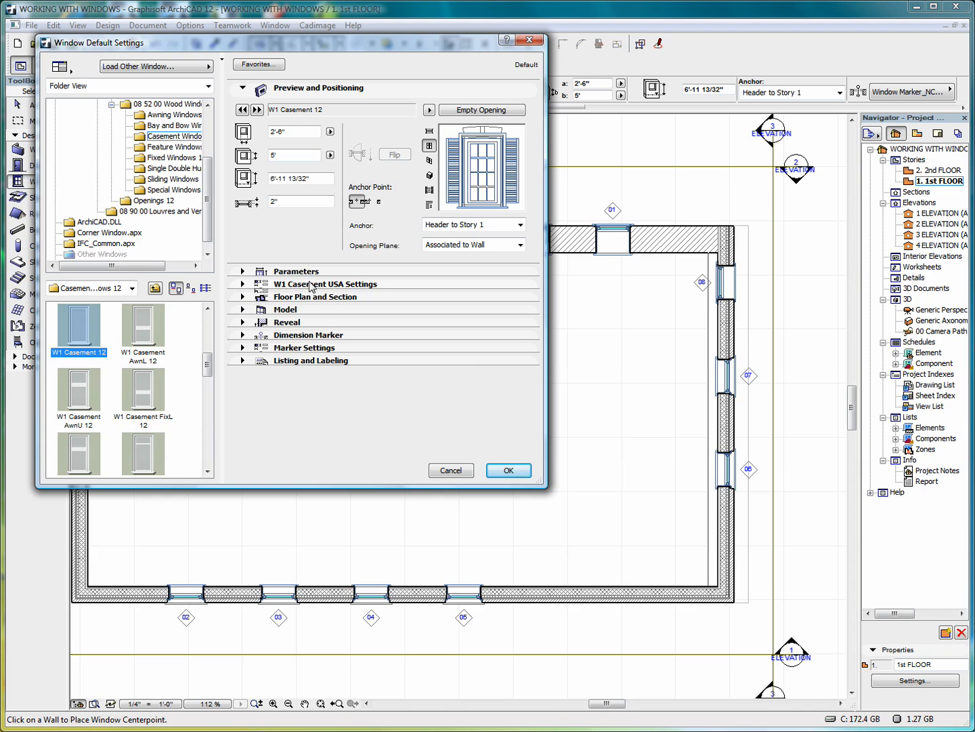
{"action": "left_click", "coordinate": [244, 298]}
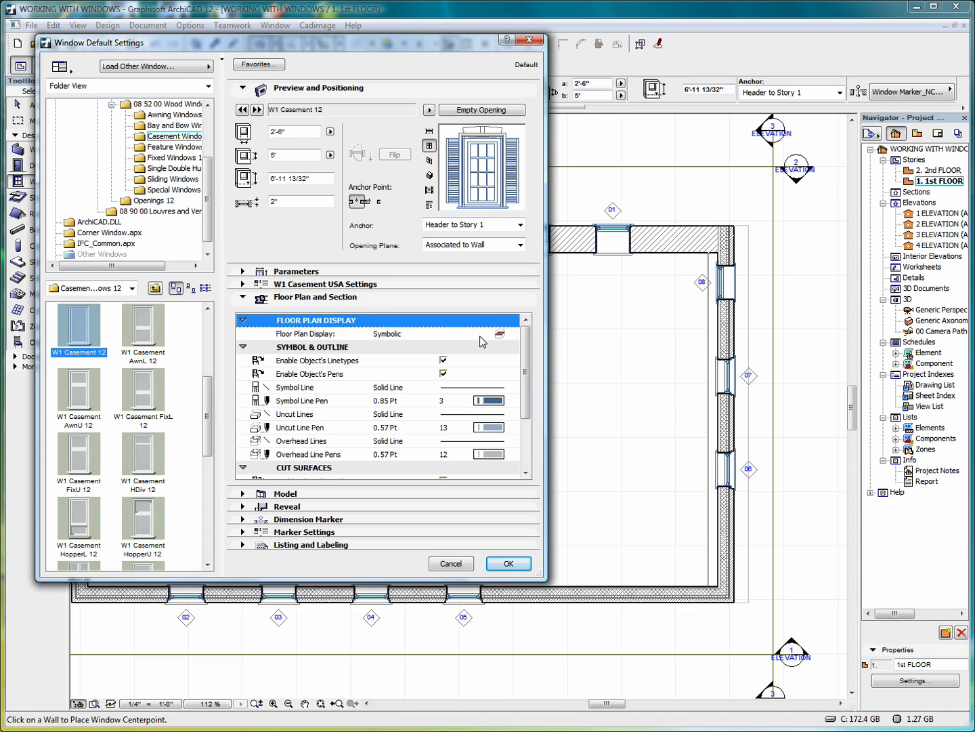
{"action": "left_click", "coordinate": [500, 335]}
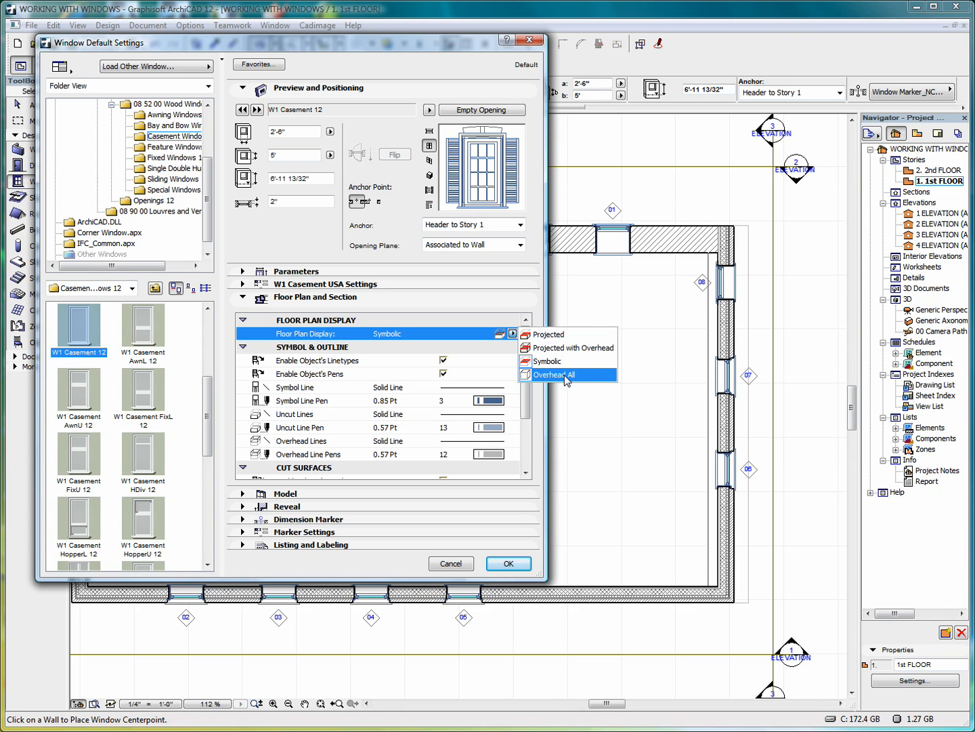
{"action": "left_click", "coordinate": [513, 336]}
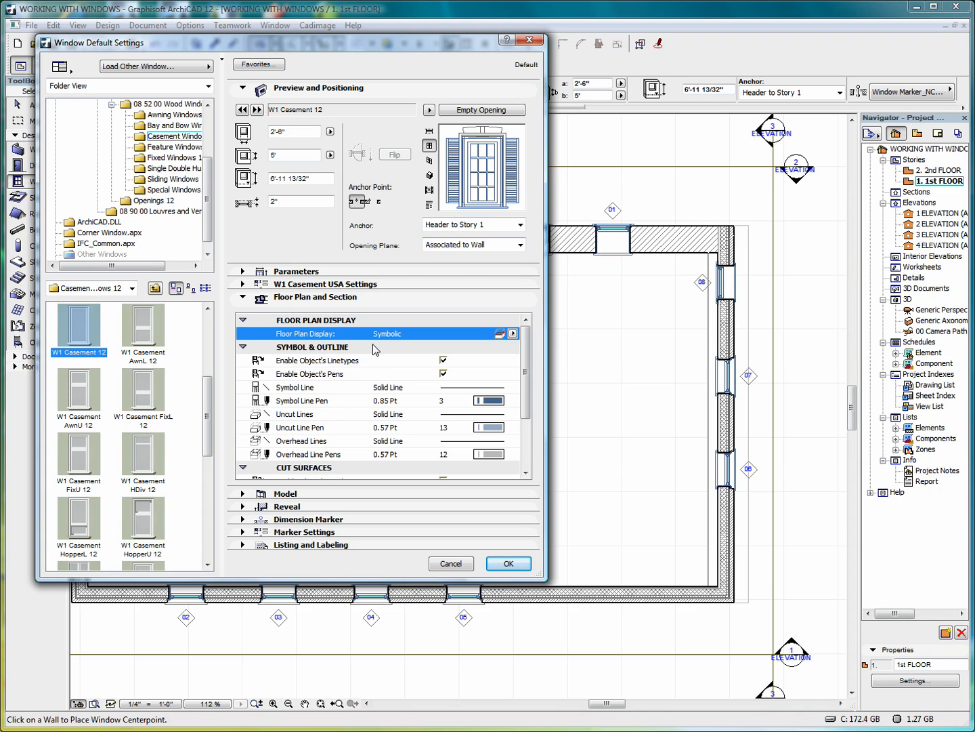
Examine the object linetype, pen and cut-surface attribute options, keeping all of them enabled
{"action": "left_click", "coordinate": [444, 360]}
{"action": "left_click", "coordinate": [445, 360]}
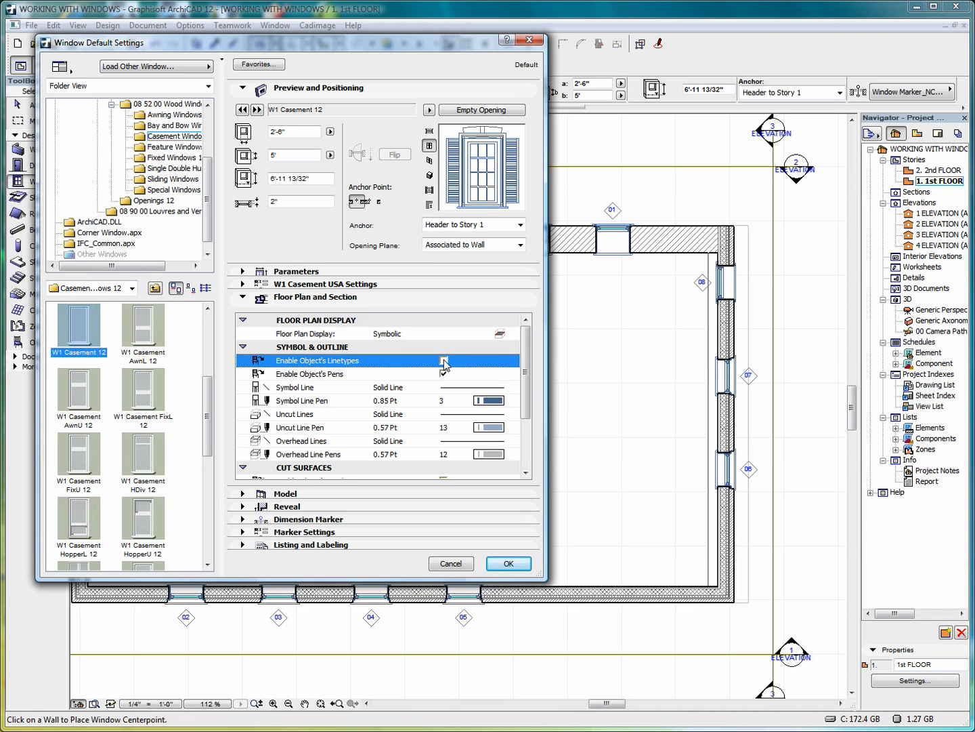
{"action": "left_click", "coordinate": [444, 360]}
{"action": "left_click", "coordinate": [443, 373]}
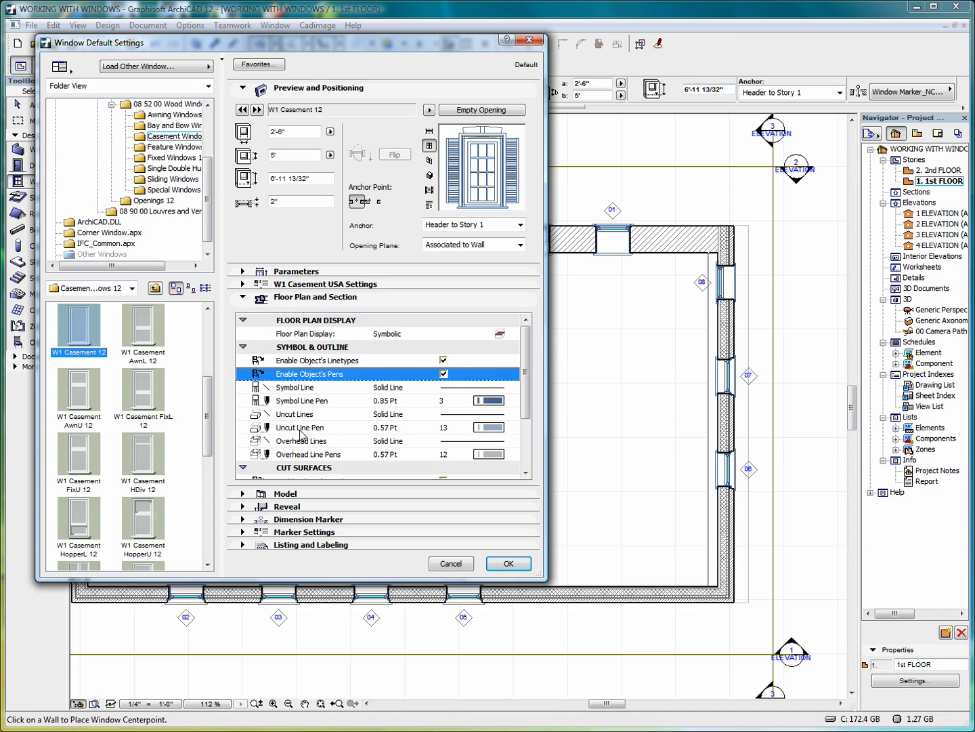
{"action": "left_click", "coordinate": [526, 472]}
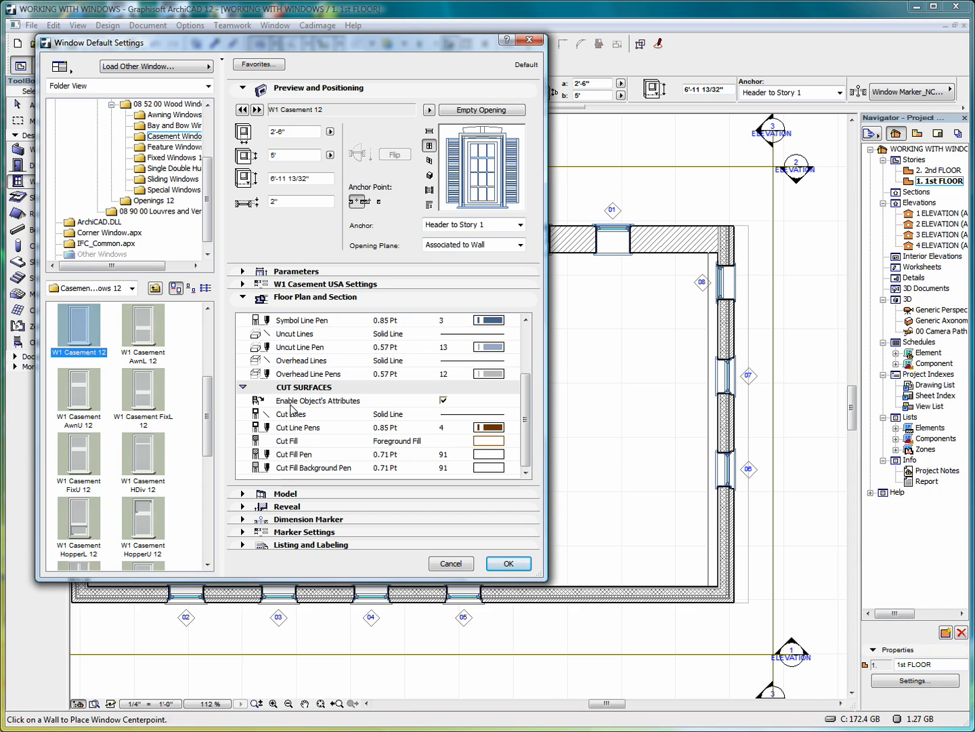
{"action": "left_click", "coordinate": [444, 400]}
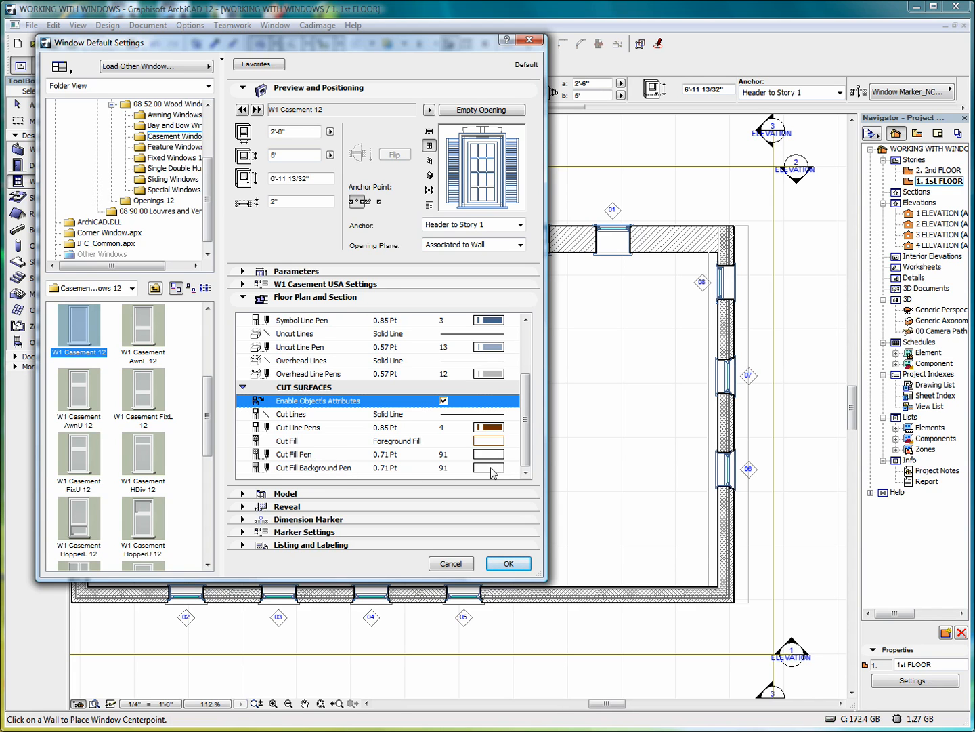
{"action": "left_click", "coordinate": [244, 298]}
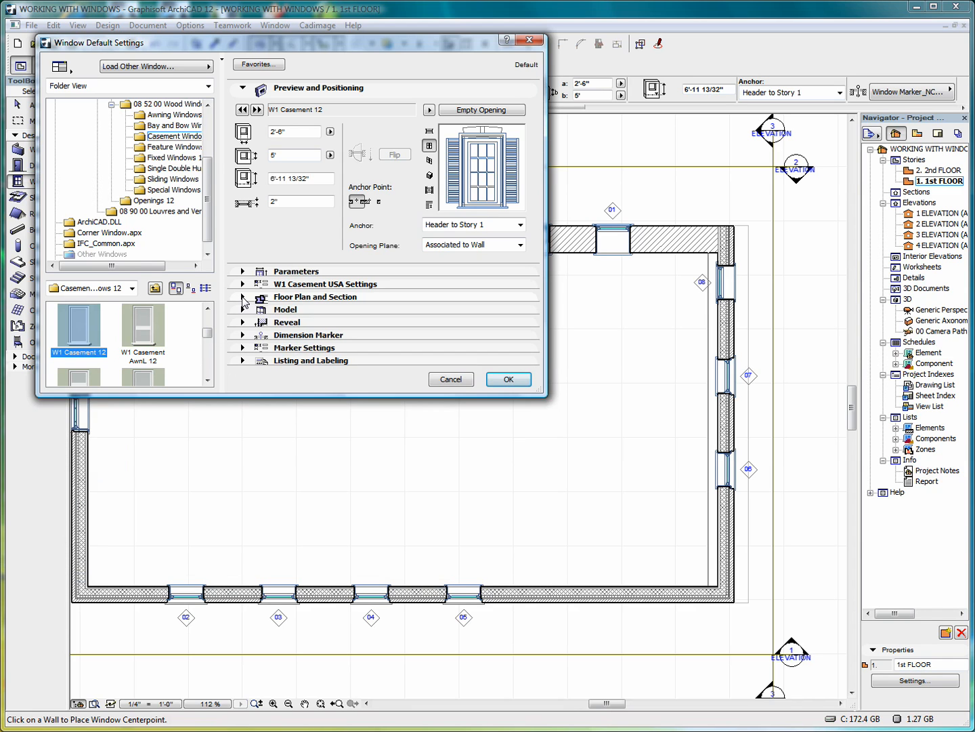
Show the Model settings and examine the available window materials, keeping 09 | Paint-02 Whitewash
{"action": "left_click", "coordinate": [243, 309]}
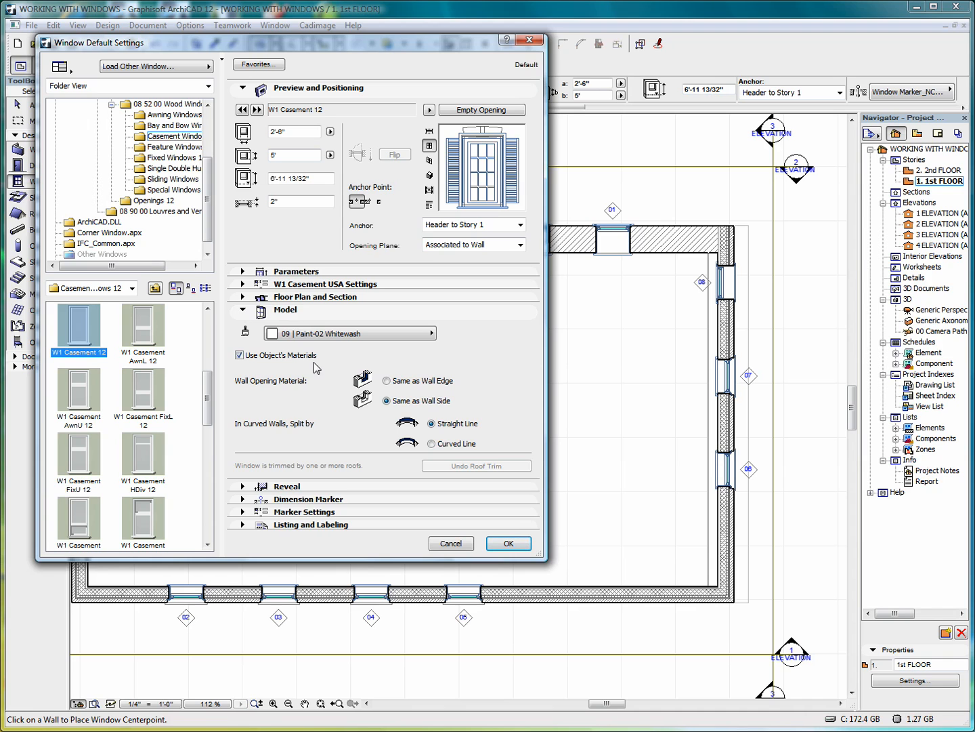
{"action": "left_click", "coordinate": [382, 334]}
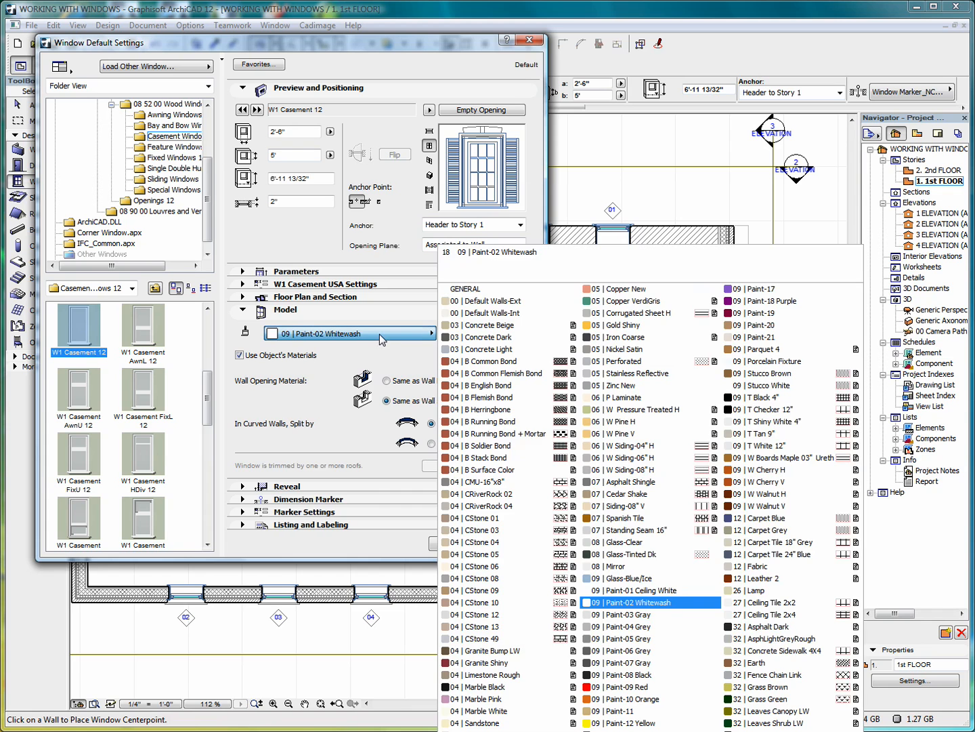
{"action": "left_click", "coordinate": [379, 334]}
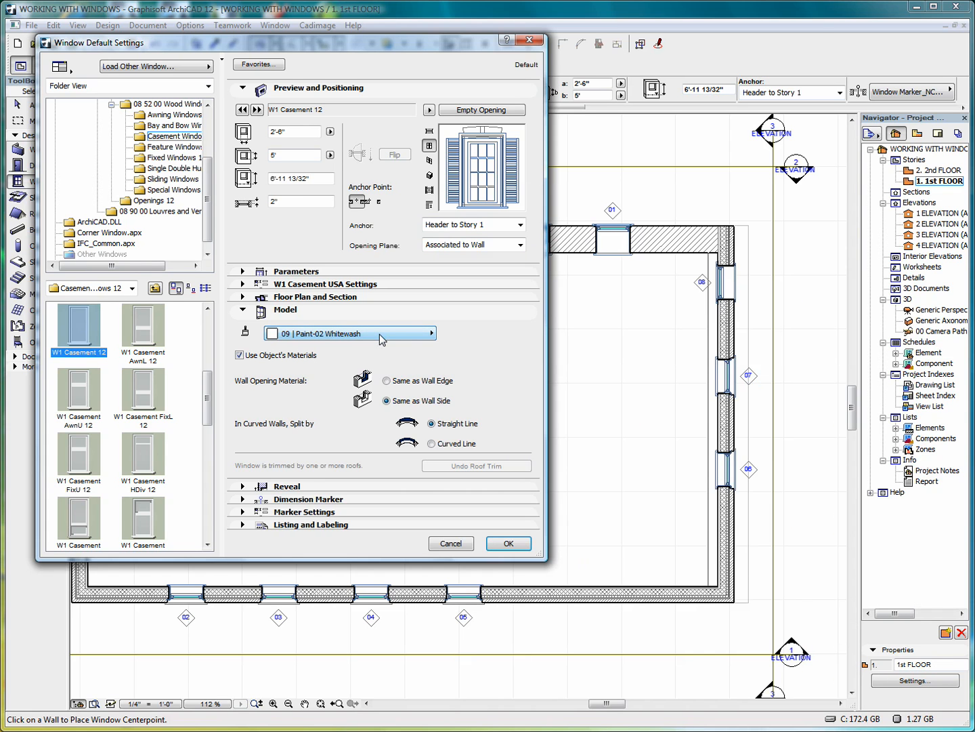
Preview the window in 3D and compare it with Use Object's Materials off and on, leaving the option enabled
{"action": "left_click", "coordinate": [240, 354]}
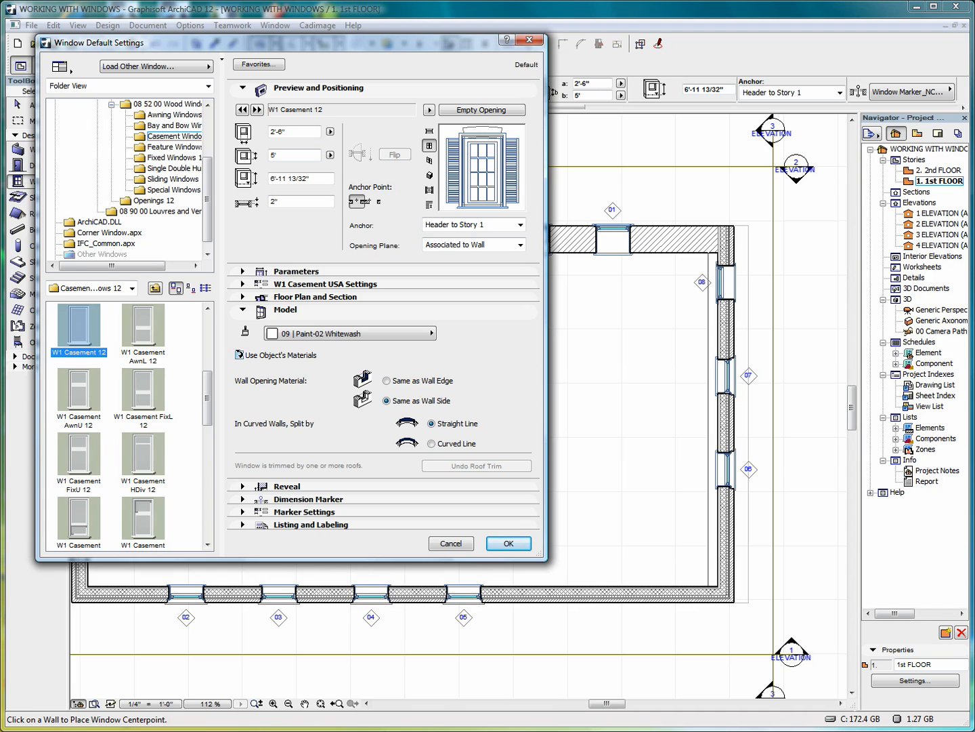
{"action": "left_click", "coordinate": [429, 175]}
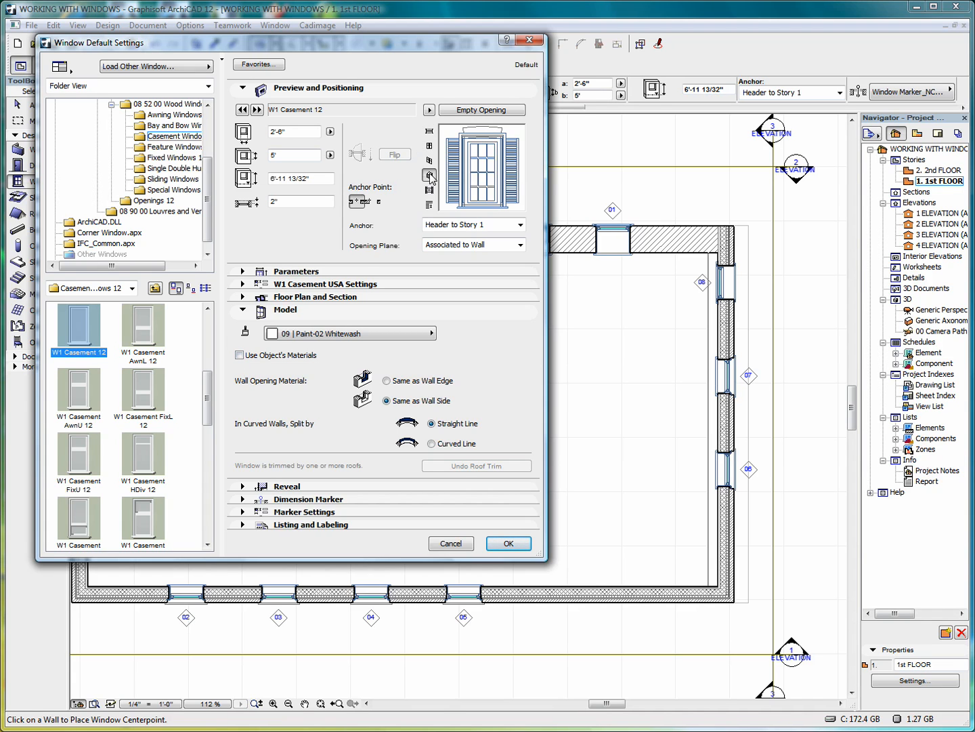
{"action": "left_click", "coordinate": [240, 354]}
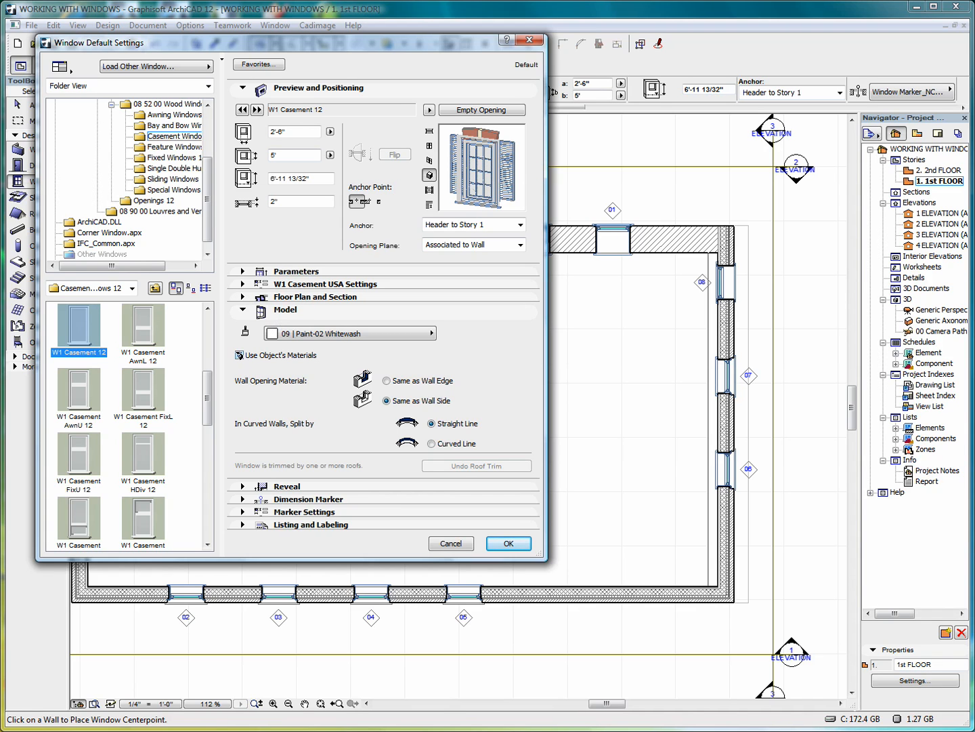
{"action": "left_click", "coordinate": [239, 354]}
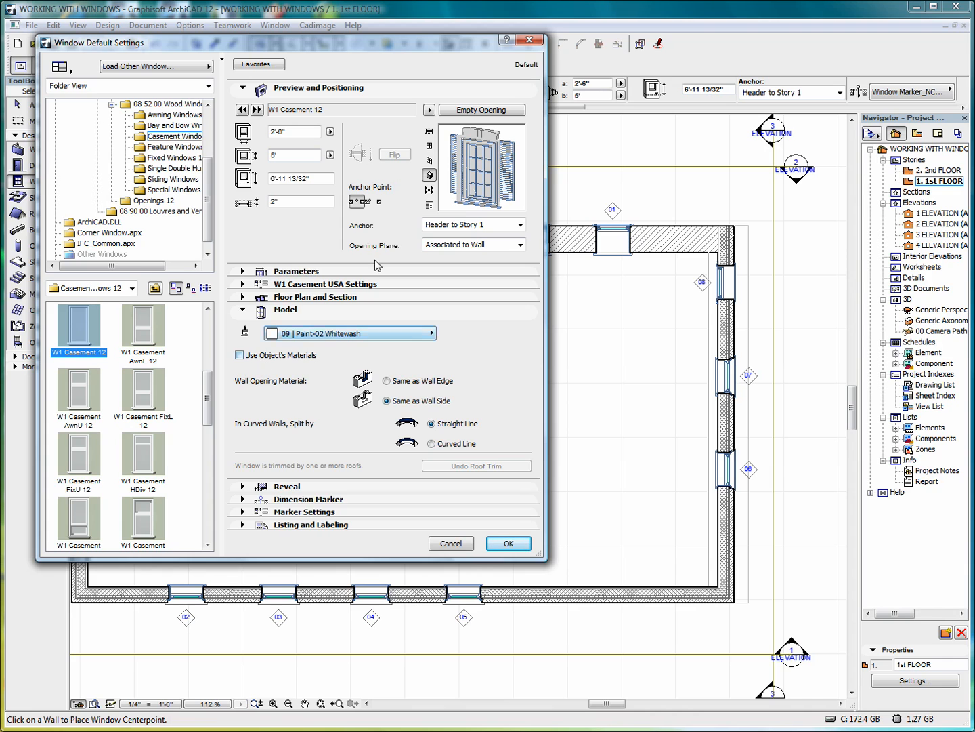
{"action": "left_click", "coordinate": [239, 355]}
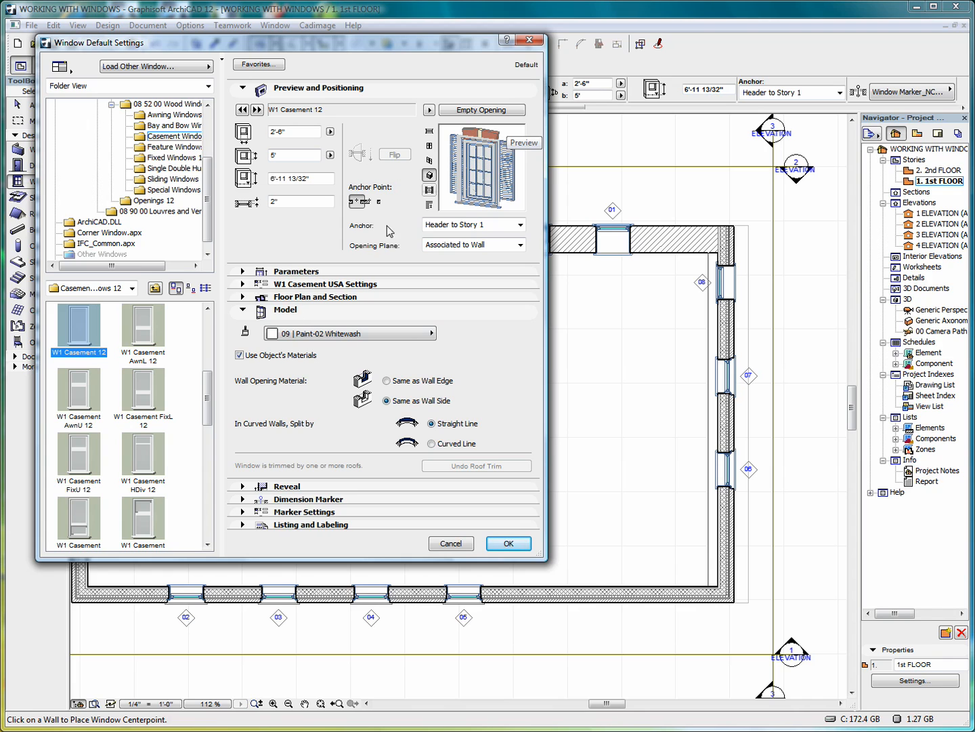
{"action": "left_click", "coordinate": [240, 354]}
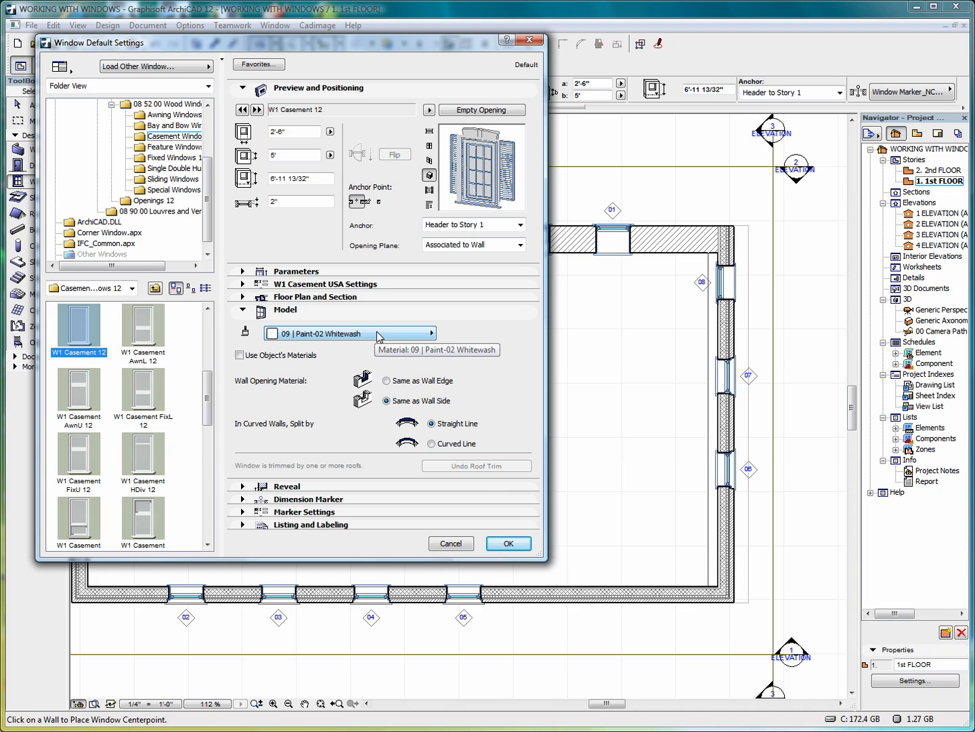
{"action": "left_click", "coordinate": [241, 355]}
{"action": "left_click", "coordinate": [241, 354]}
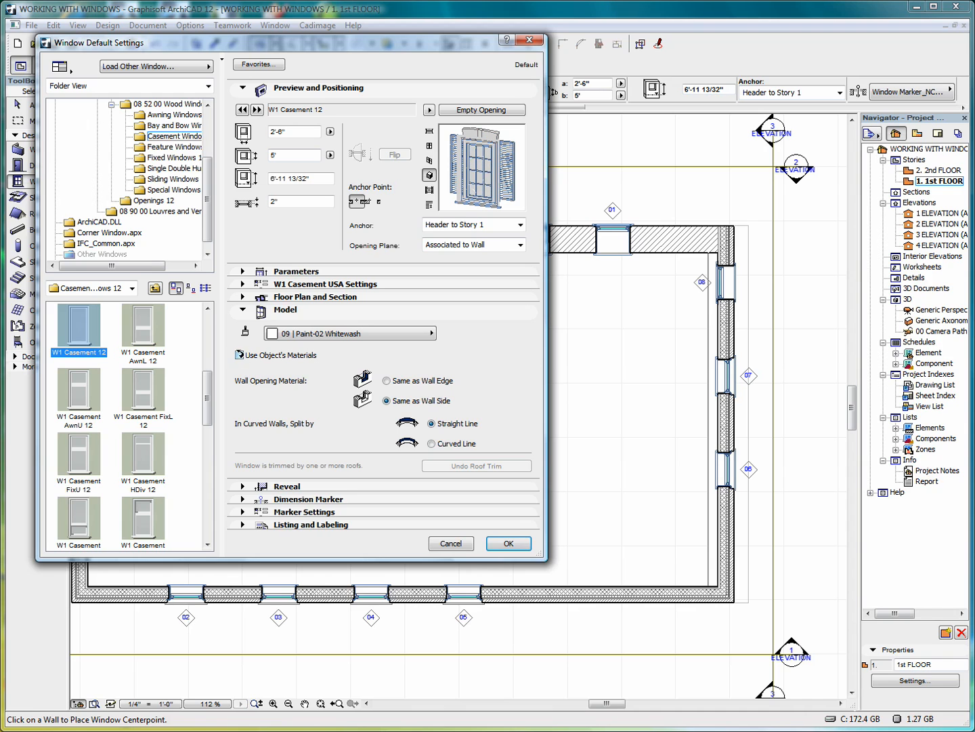
{"action": "left_click", "coordinate": [240, 355]}
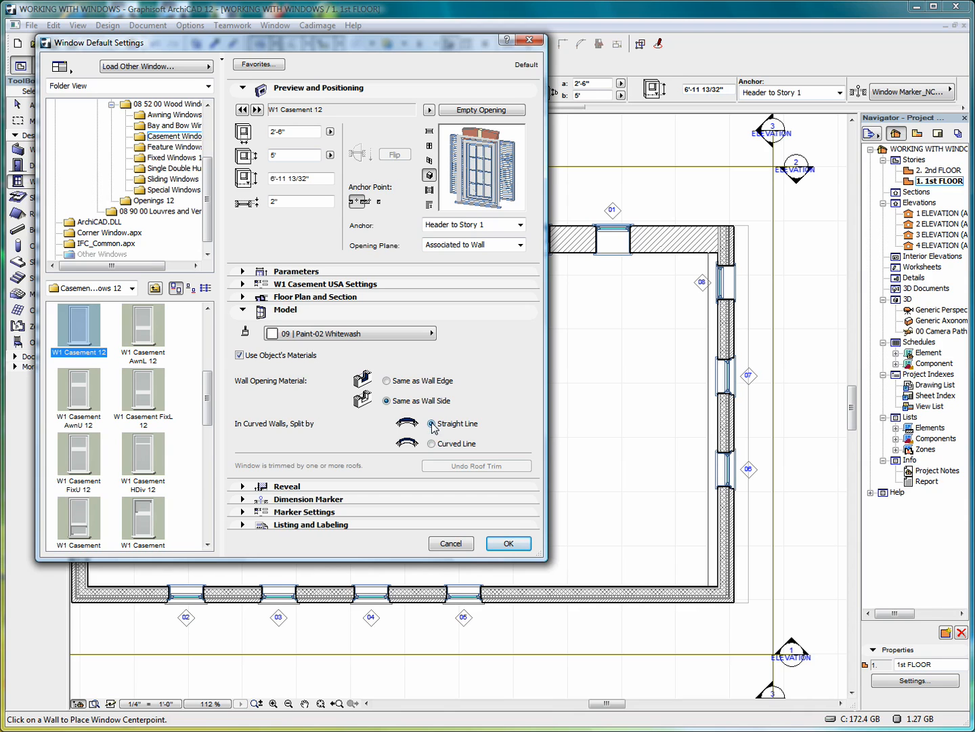
{"action": "left_click", "coordinate": [244, 311]}
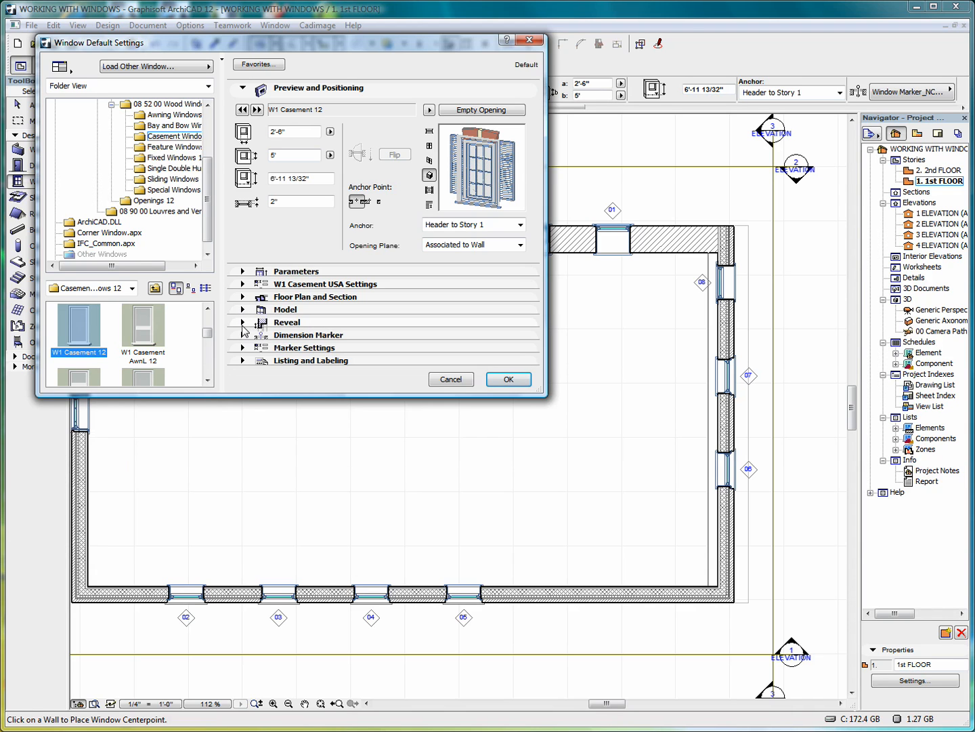
Examine the Reveal, Dimension Marker and Marker Settings options of the casement without changing any of them
{"action": "left_click", "coordinate": [244, 323]}
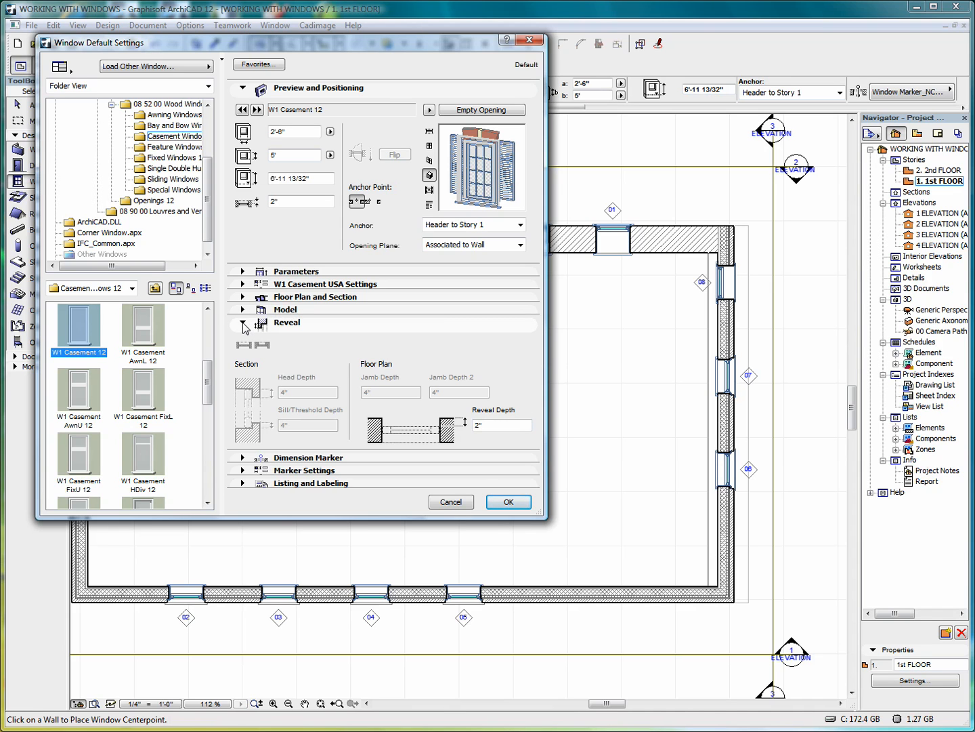
{"action": "left_click", "coordinate": [243, 325]}
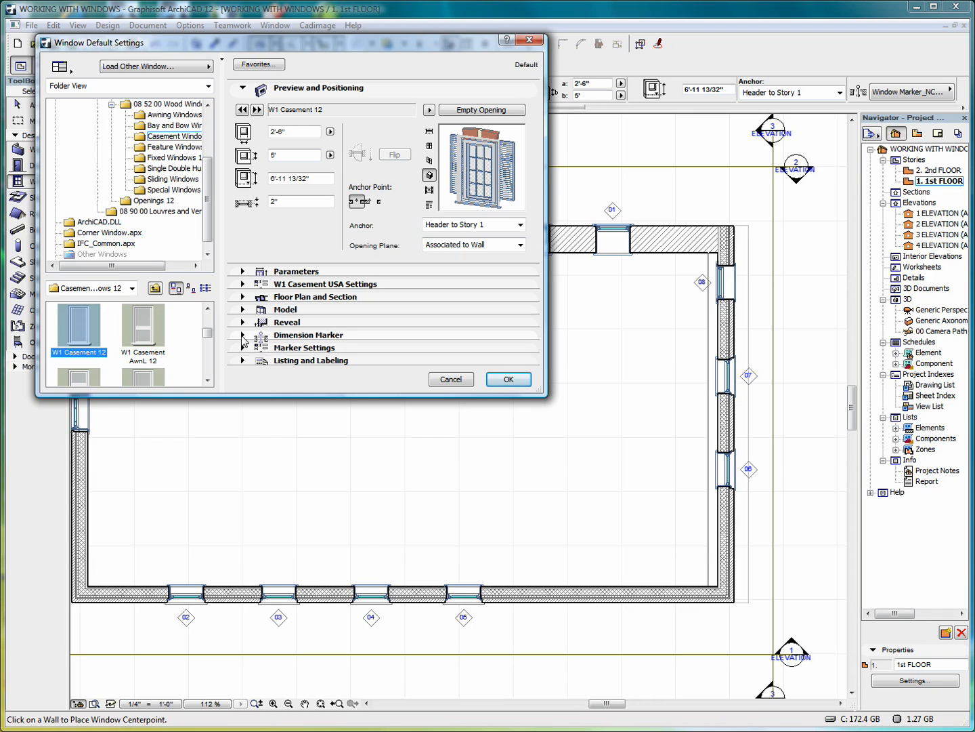
{"action": "left_click", "coordinate": [243, 336]}
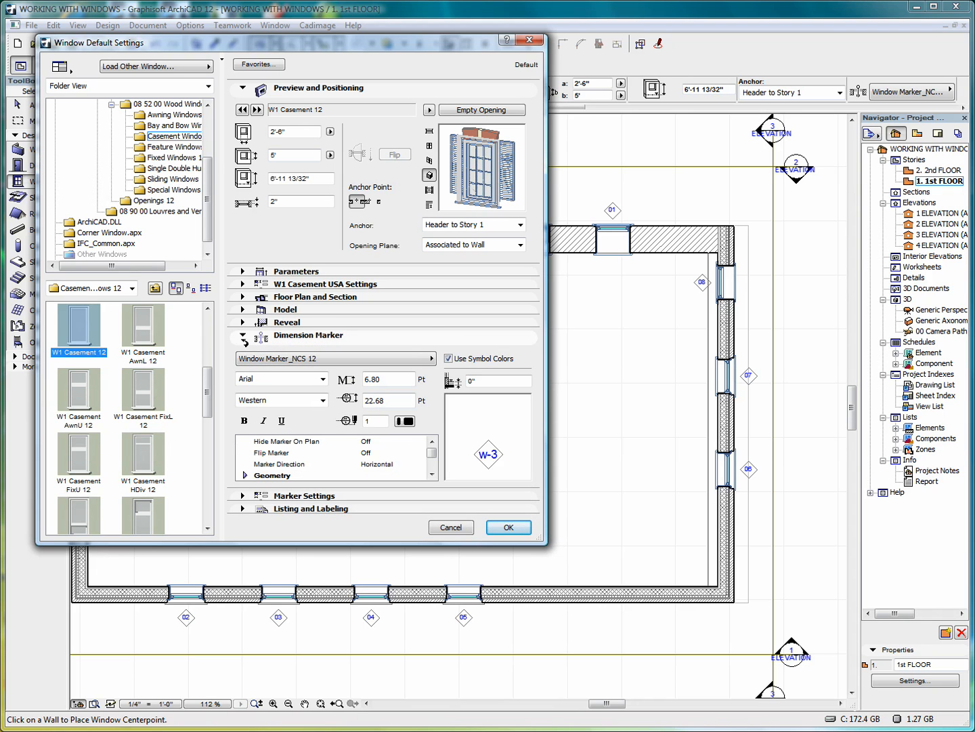
{"action": "left_click", "coordinate": [243, 335]}
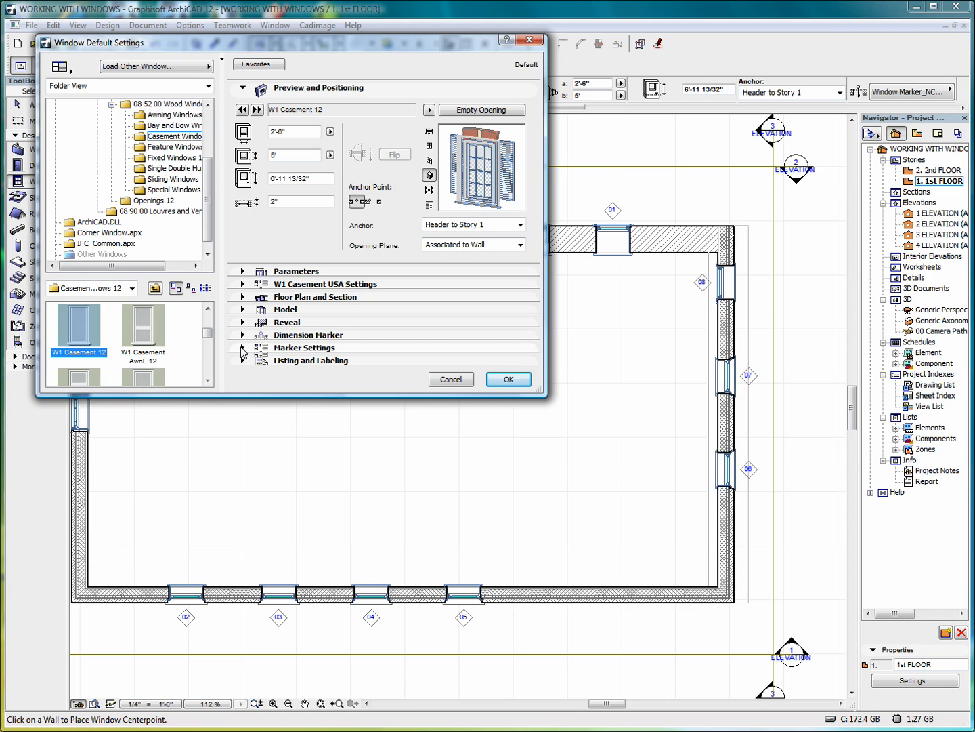
{"action": "left_click", "coordinate": [243, 349]}
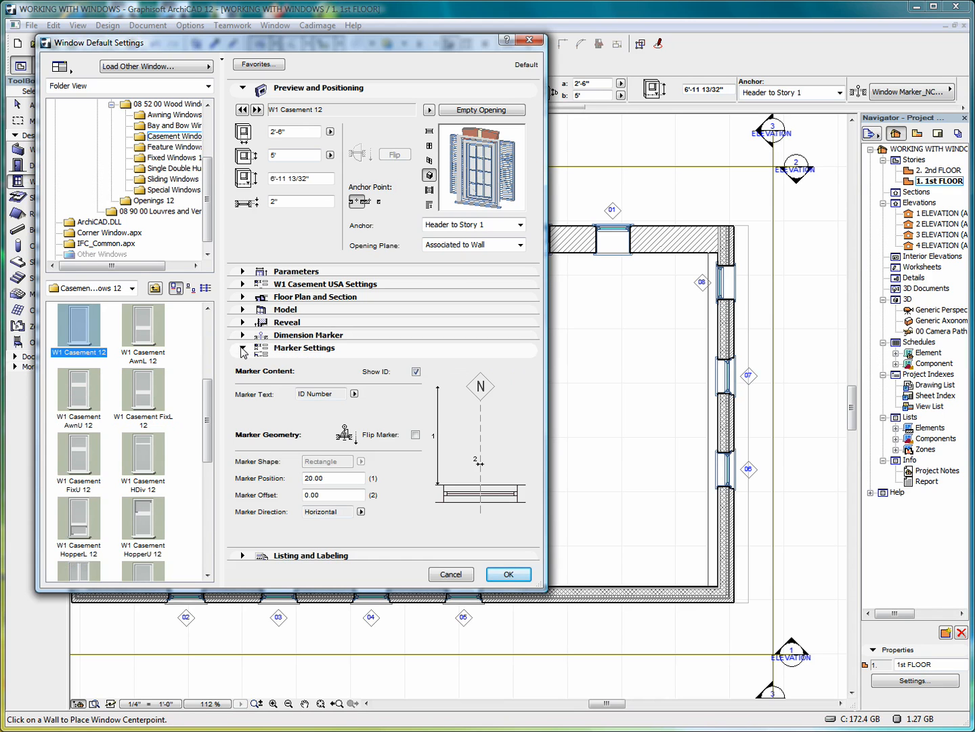
{"action": "left_click", "coordinate": [243, 349]}
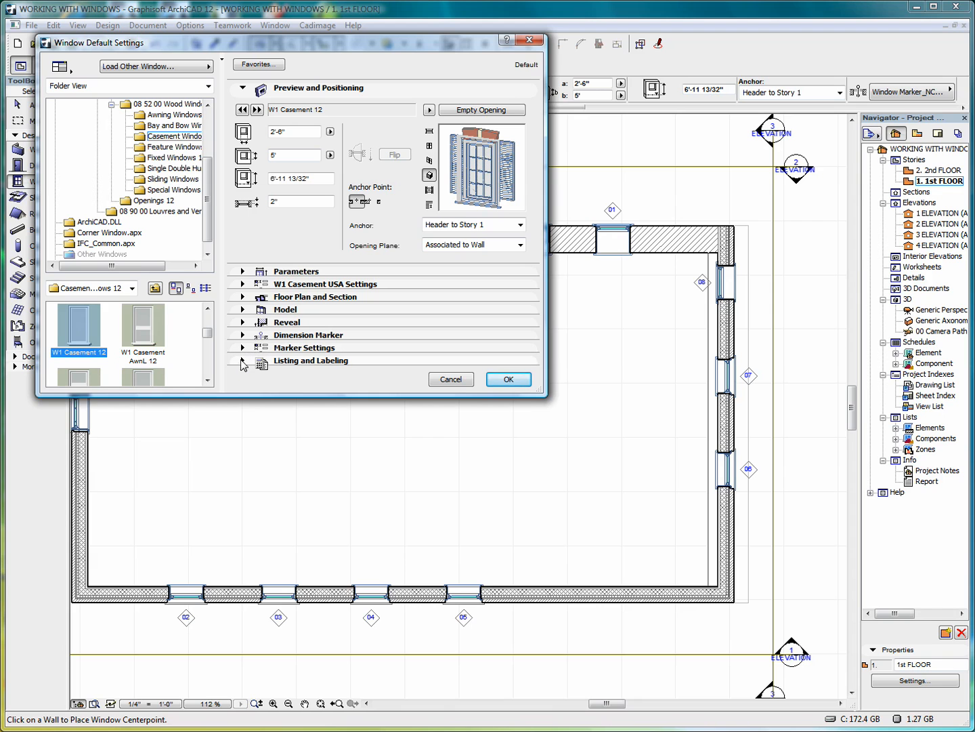
Examine the Listing and Labeling settings and accept the window default settings
{"action": "left_click", "coordinate": [243, 362]}
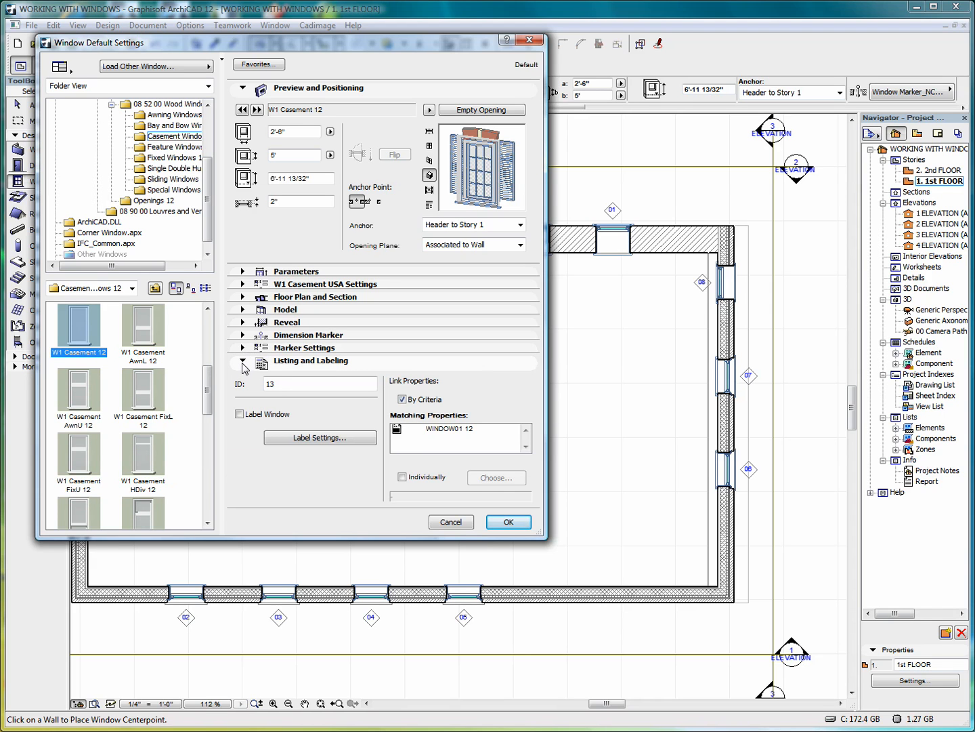
{"action": "left_click", "coordinate": [243, 361]}
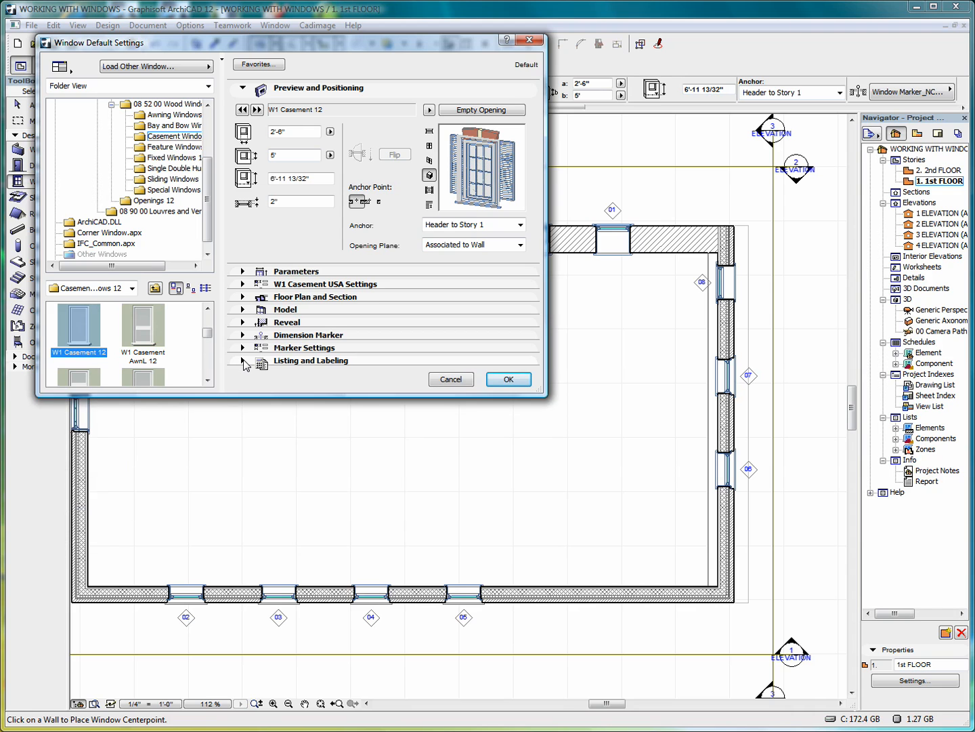
{"action": "left_click", "coordinate": [243, 361]}
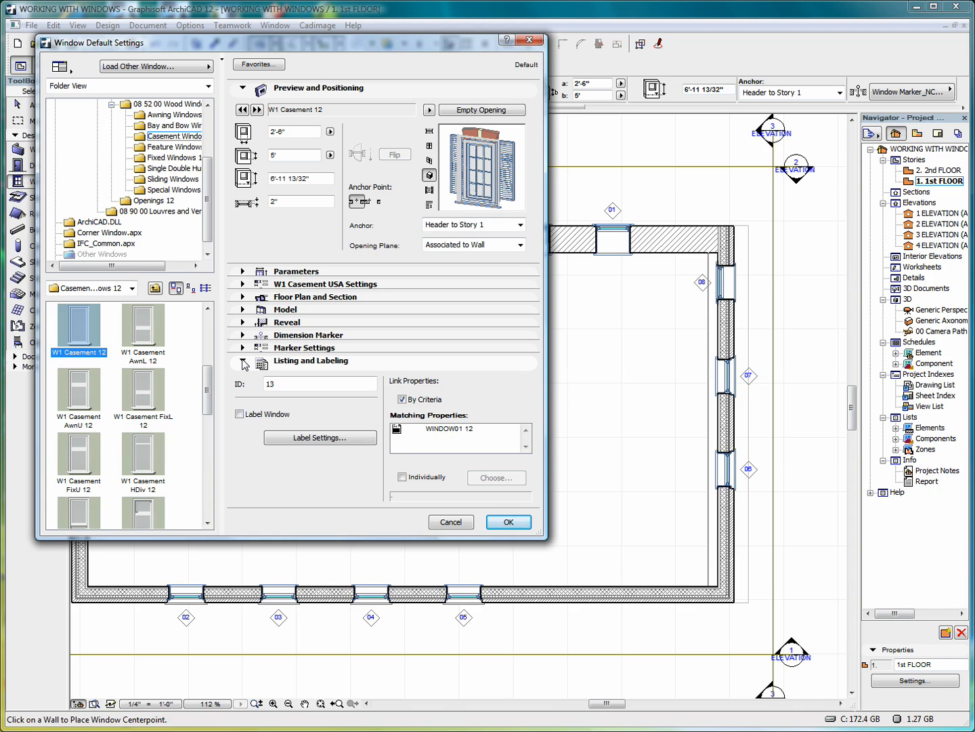
{"action": "left_click", "coordinate": [242, 361]}
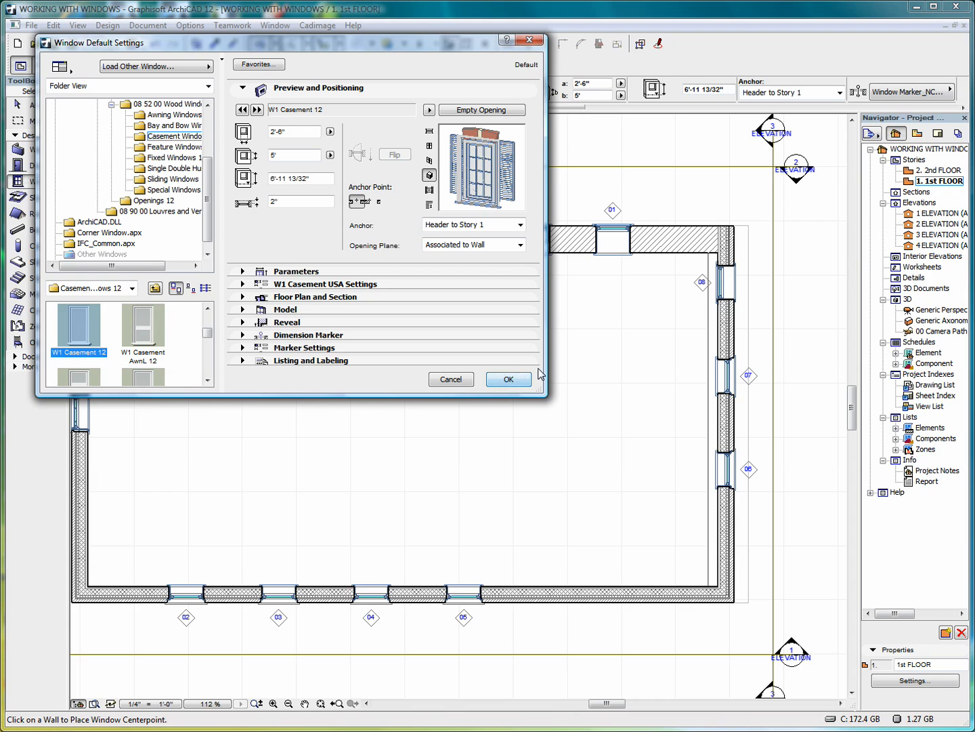
{"action": "left_click", "coordinate": [509, 380]}
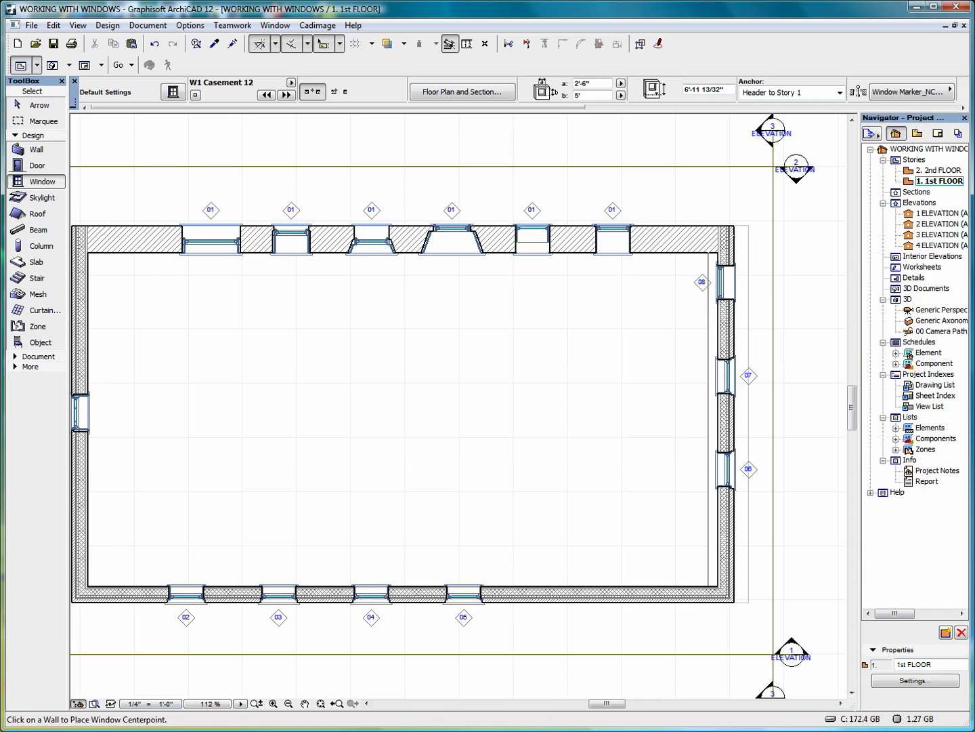
Draw a marquee around the six windows in the thick hatched wall and view them in 3D from the interior side
{"action": "left_click", "coordinate": [44, 121]}
{"action": "left_click", "coordinate": [143, 181]}
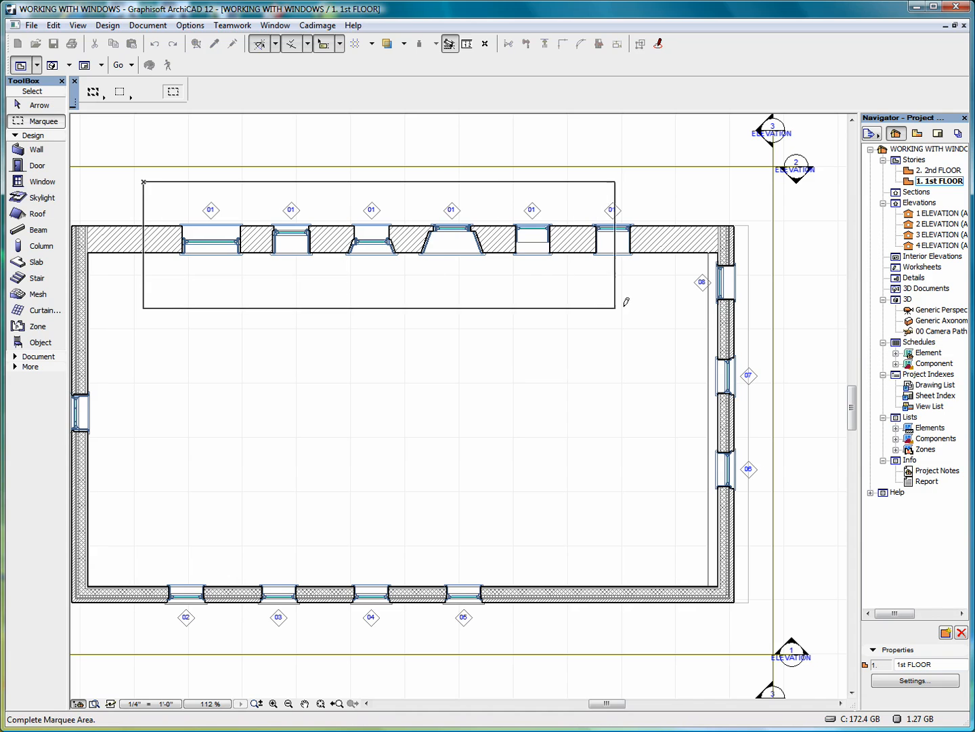
{"action": "left_click", "coordinate": [661, 299]}
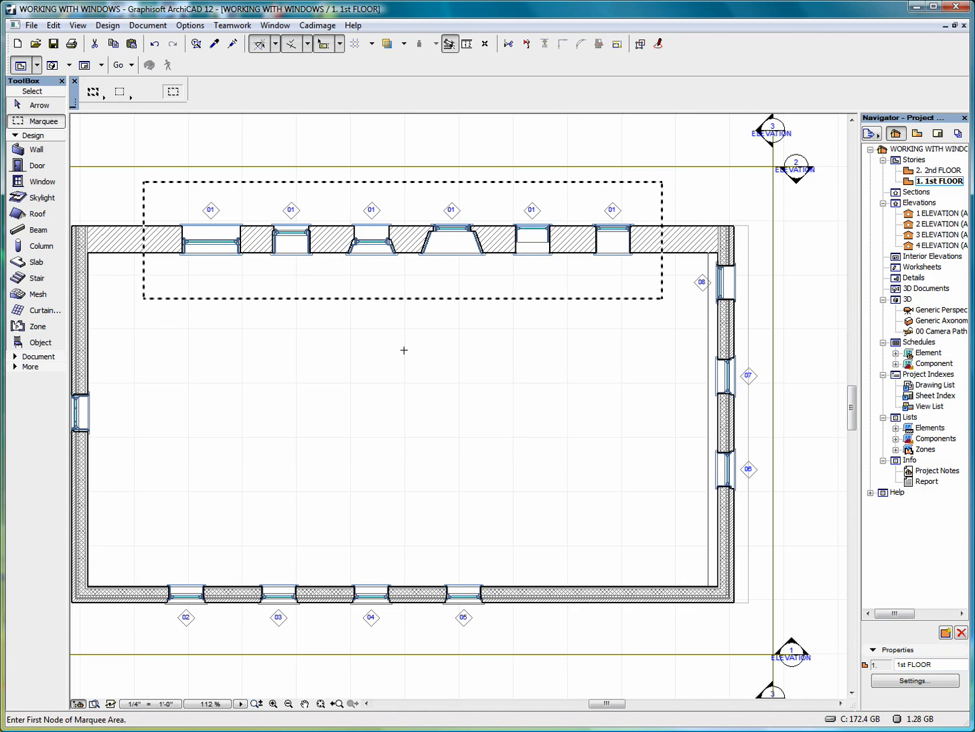
{"action": "right_click", "coordinate": [354, 326]}
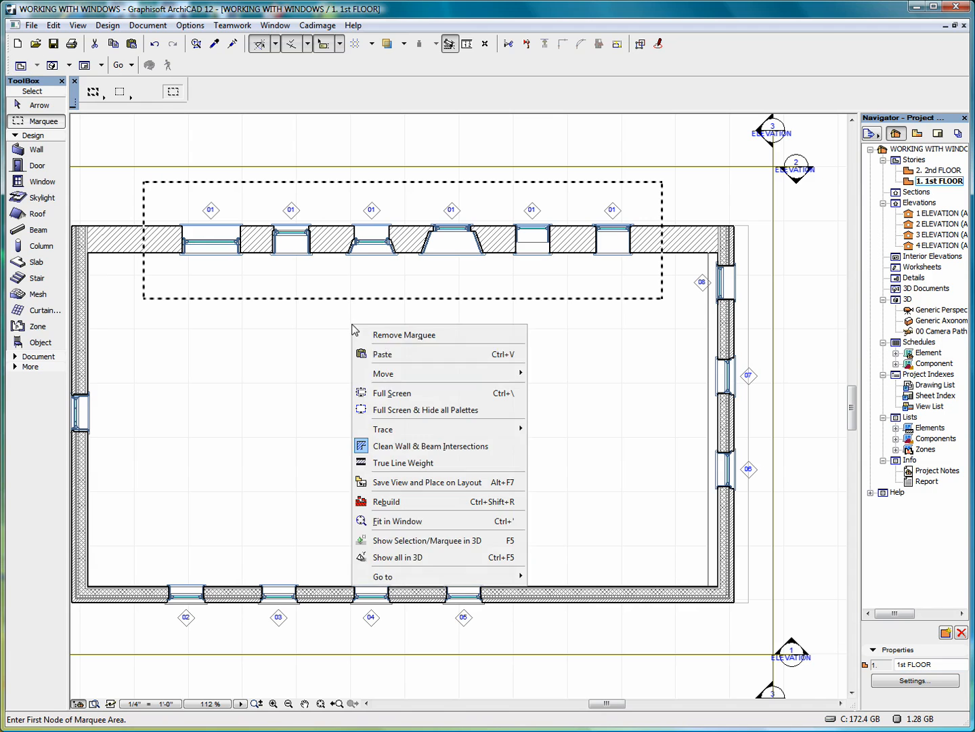
{"action": "left_click", "coordinate": [436, 540]}
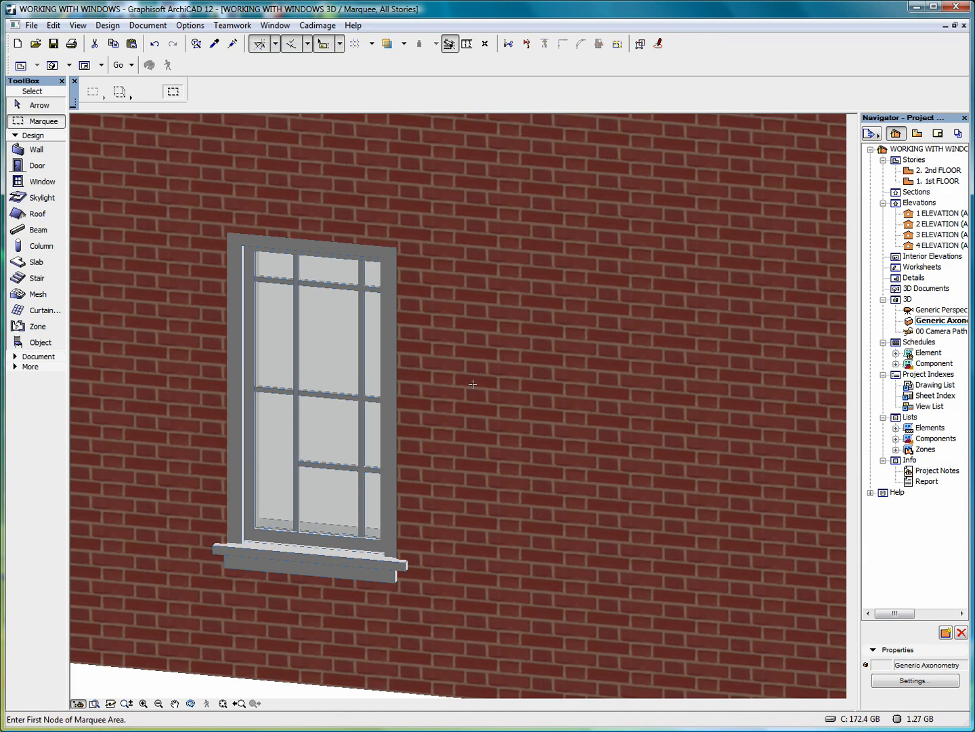
{"action": "left_click", "coordinate": [222, 703]}
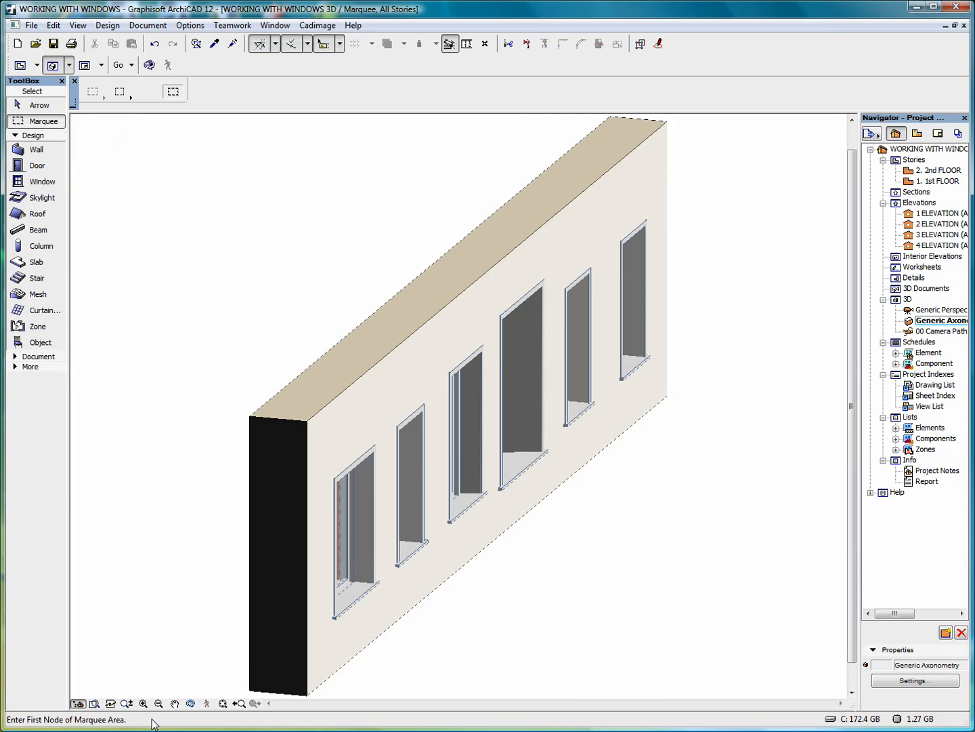
{"action": "left_click_drag", "start_coordinate": [430, 593], "coordinate": [326, 479]}
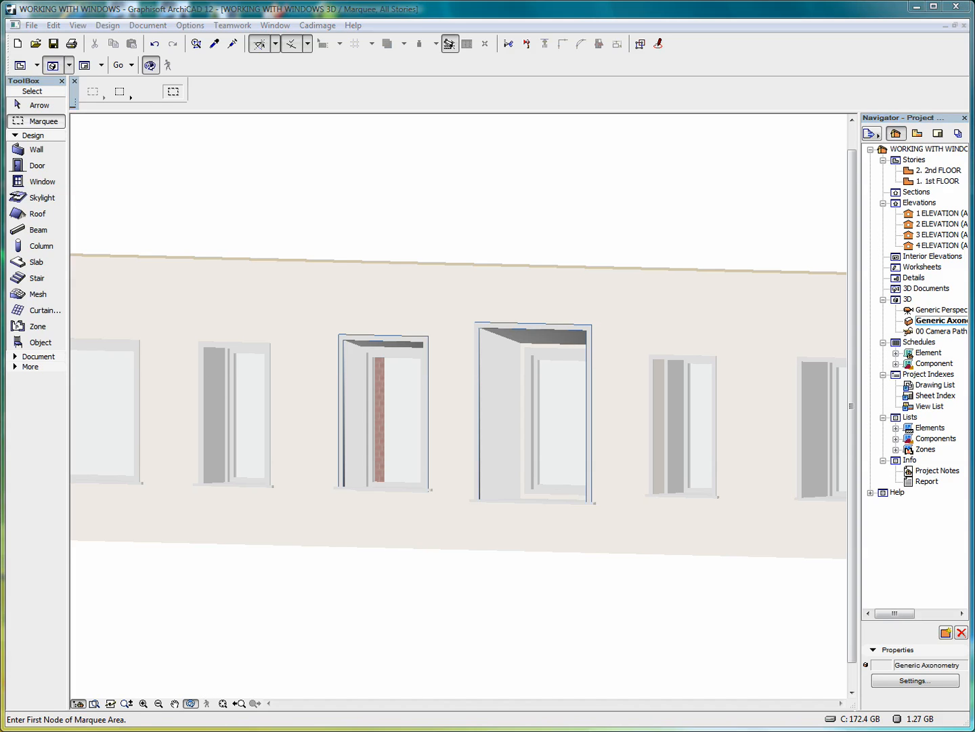
Return to the 1st FLOOR plan, remove the marquee and fit the whole plan in view
{"action": "double_click", "coordinate": [927, 181]}
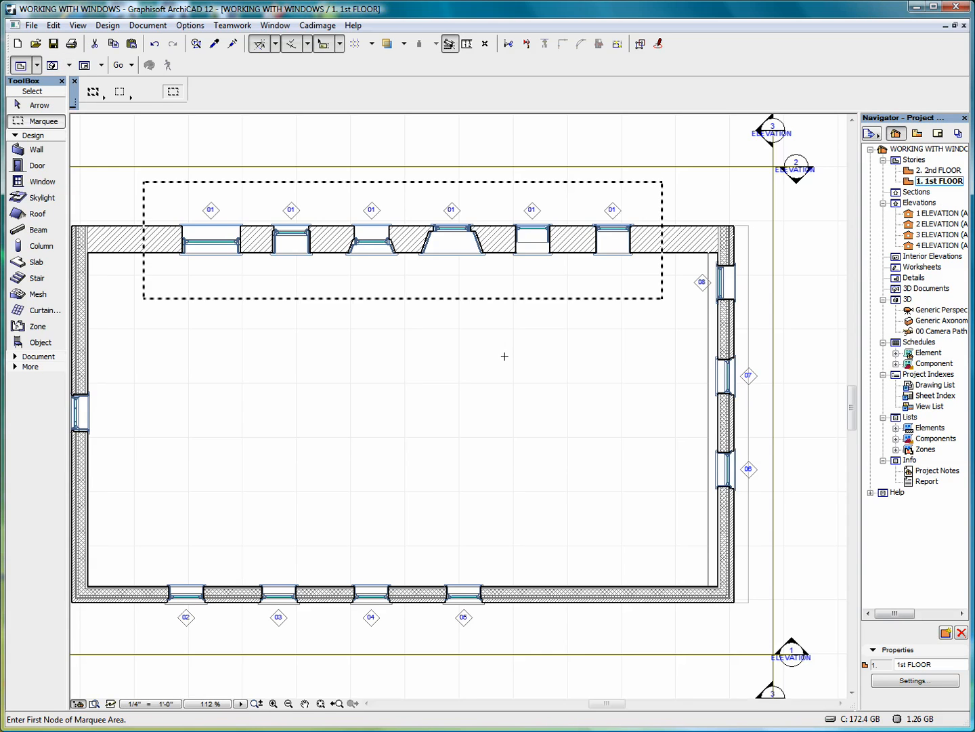
{"action": "right_click", "coordinate": [497, 362]}
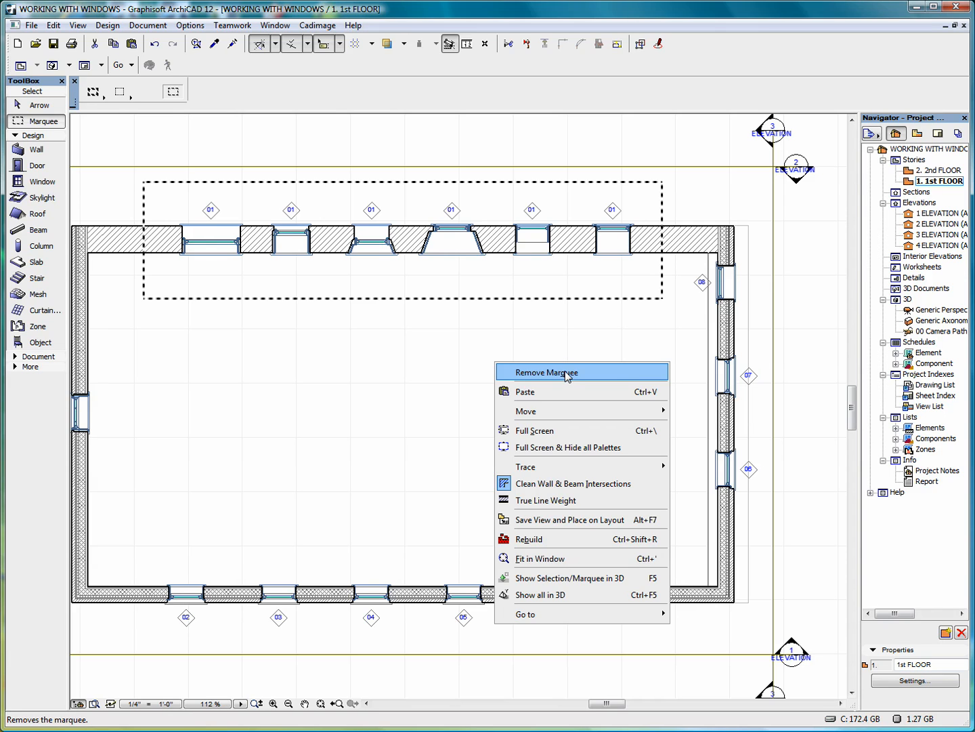
{"action": "left_click", "coordinate": [567, 374]}
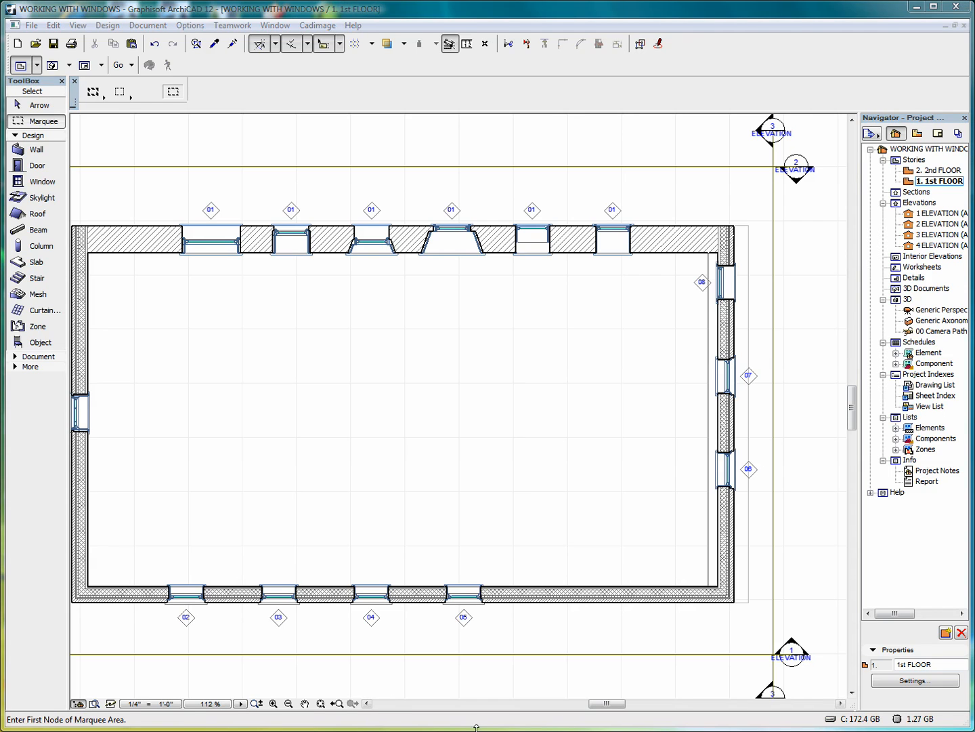
{"action": "left_click", "coordinate": [602, 704]}
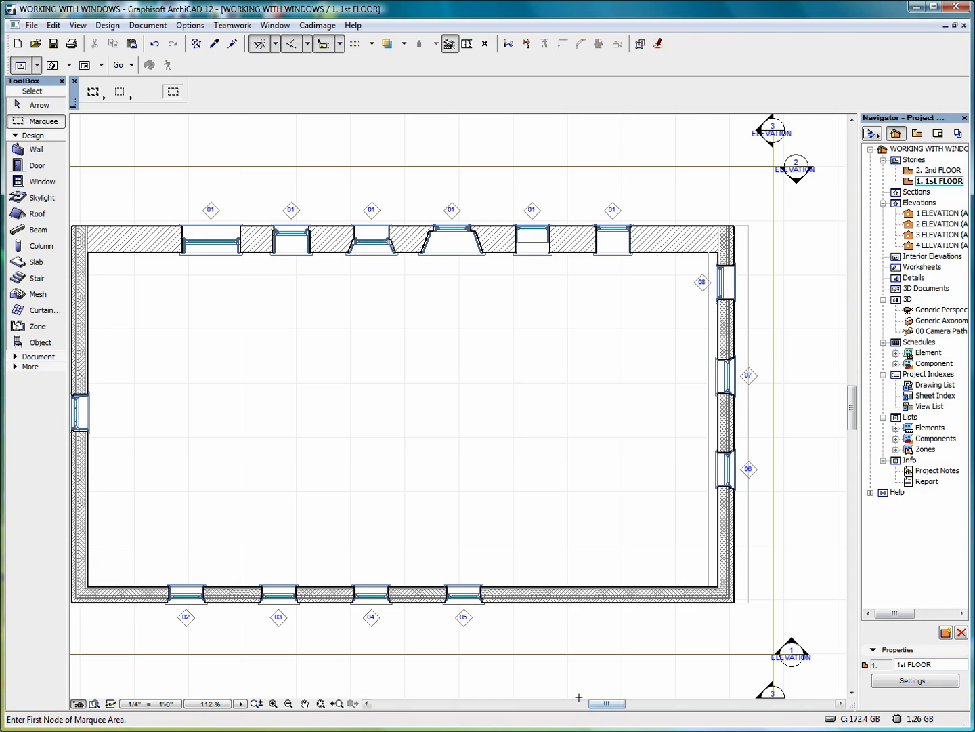
{"action": "left_click", "coordinate": [574, 704]}
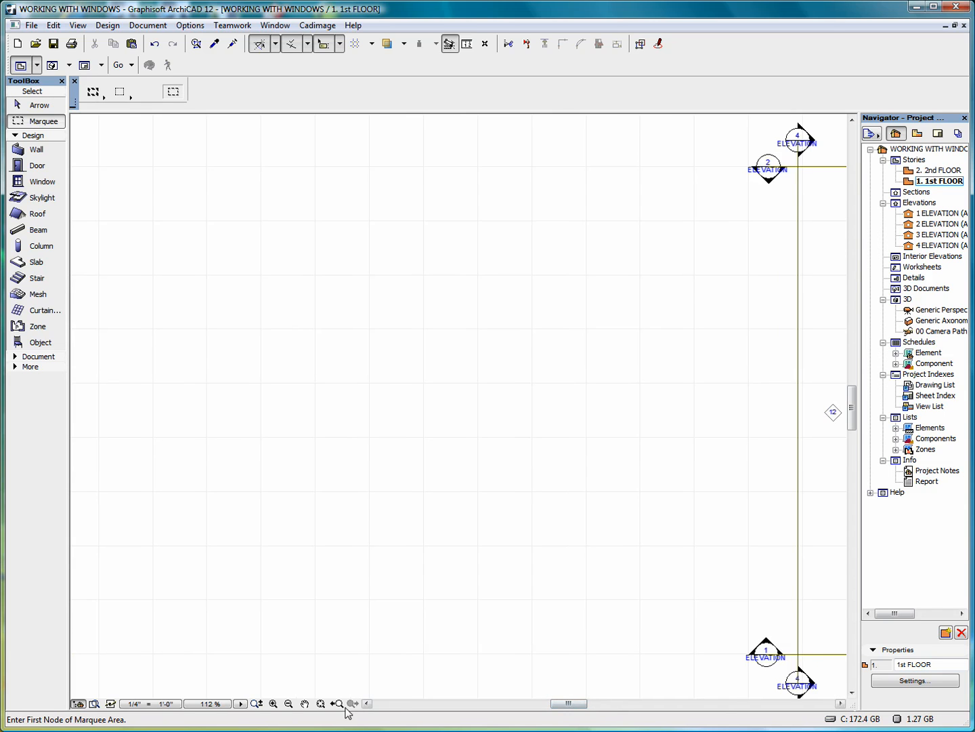
{"action": "left_click", "coordinate": [321, 703]}
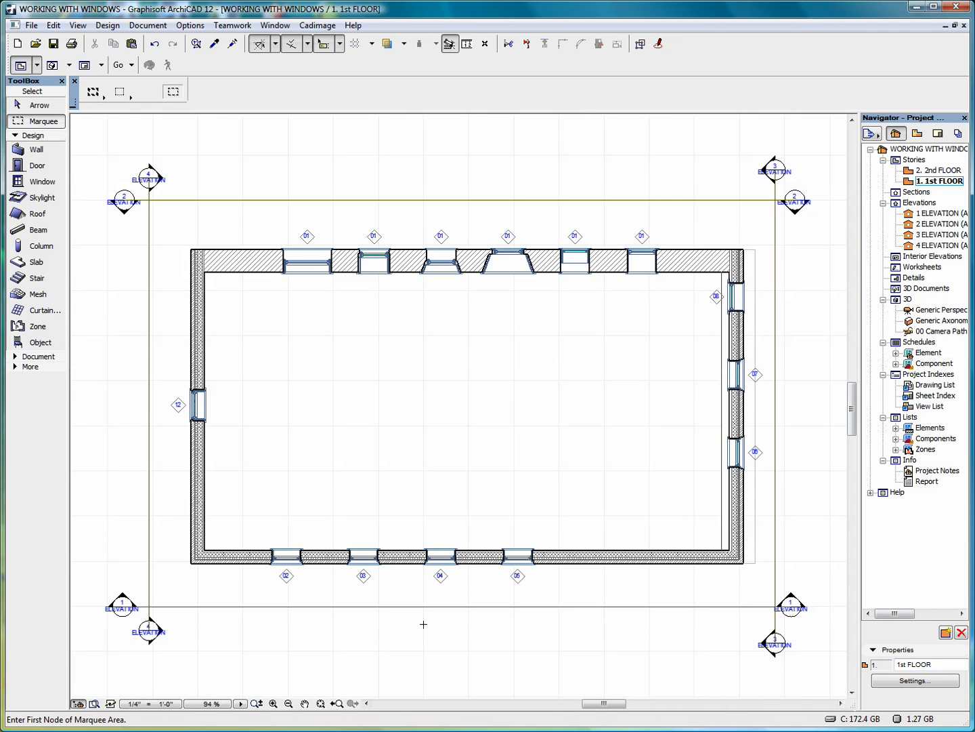
Select the ELEVATION 1 marker line on the lower side of the plan and open its elevation
{"action": "left_click", "coordinate": [38, 105]}
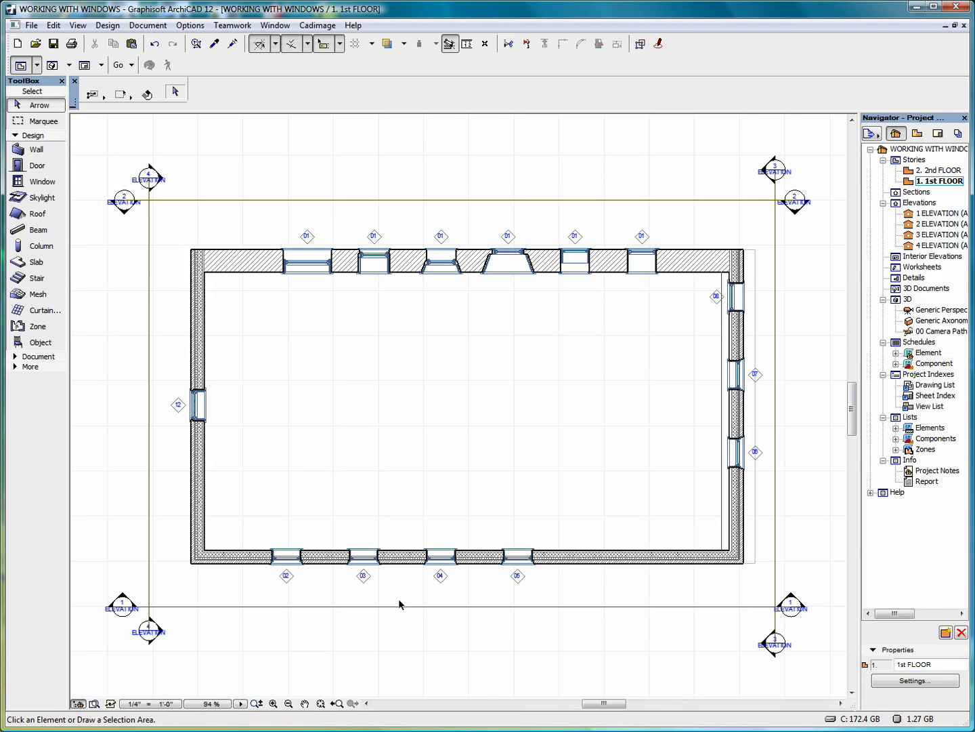
{"action": "left_click", "coordinate": [455, 607]}
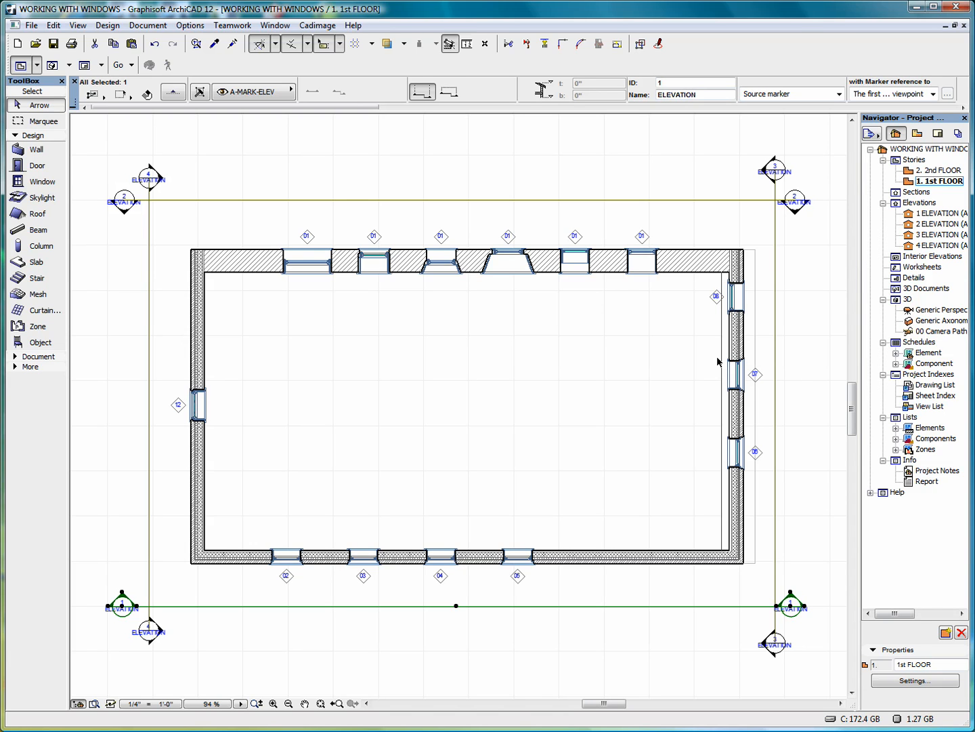
{"action": "right_click", "coordinate": [360, 408]}
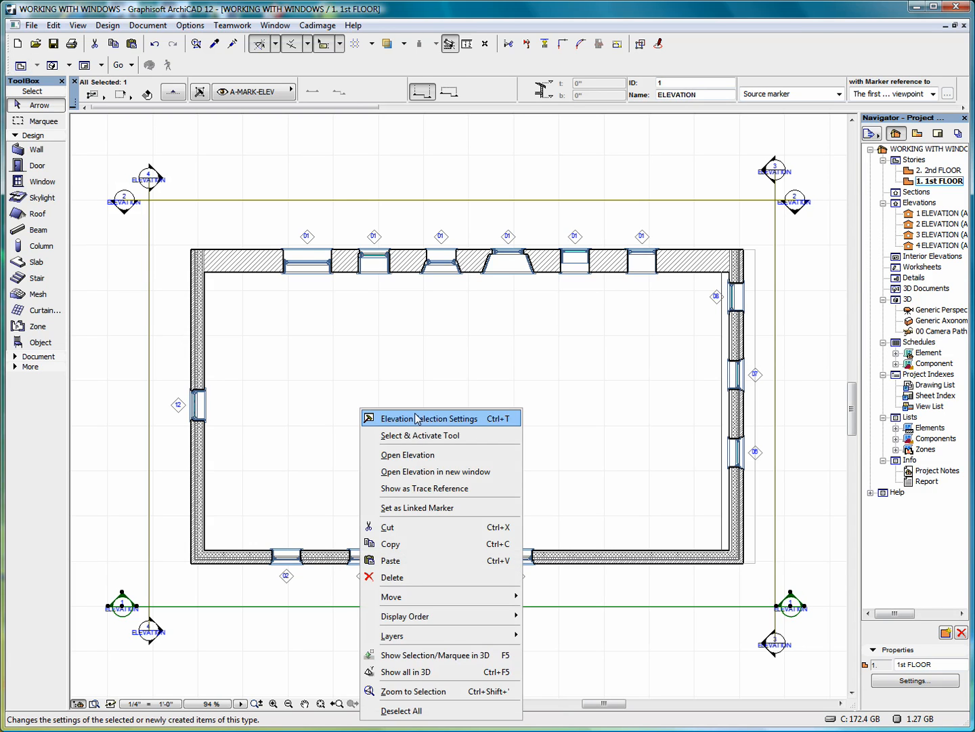
{"action": "left_click", "coordinate": [441, 460]}
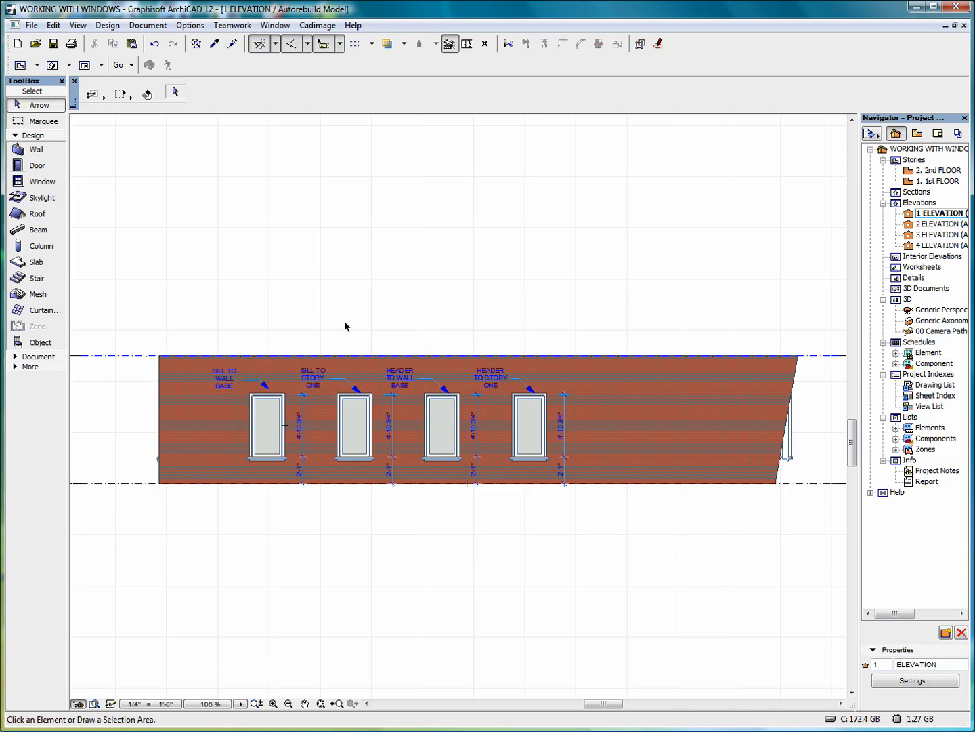
Stretch the height of the wall with the four labeled windows by lowering its base to about -5'-10", and deselect it
{"action": "scroll", "coordinate": [344, 319], "scroll_direction": "up", "scroll_amount": 2}
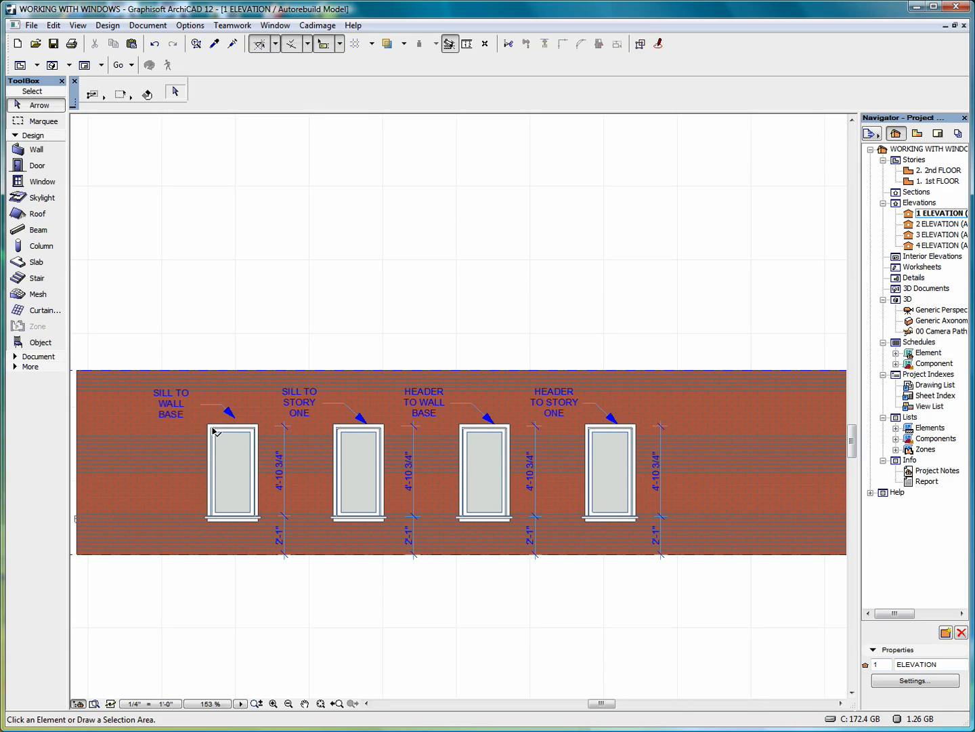
{"action": "mouse_move", "coordinate": [211, 429]}
{"action": "left_click", "coordinate": [77, 553]}
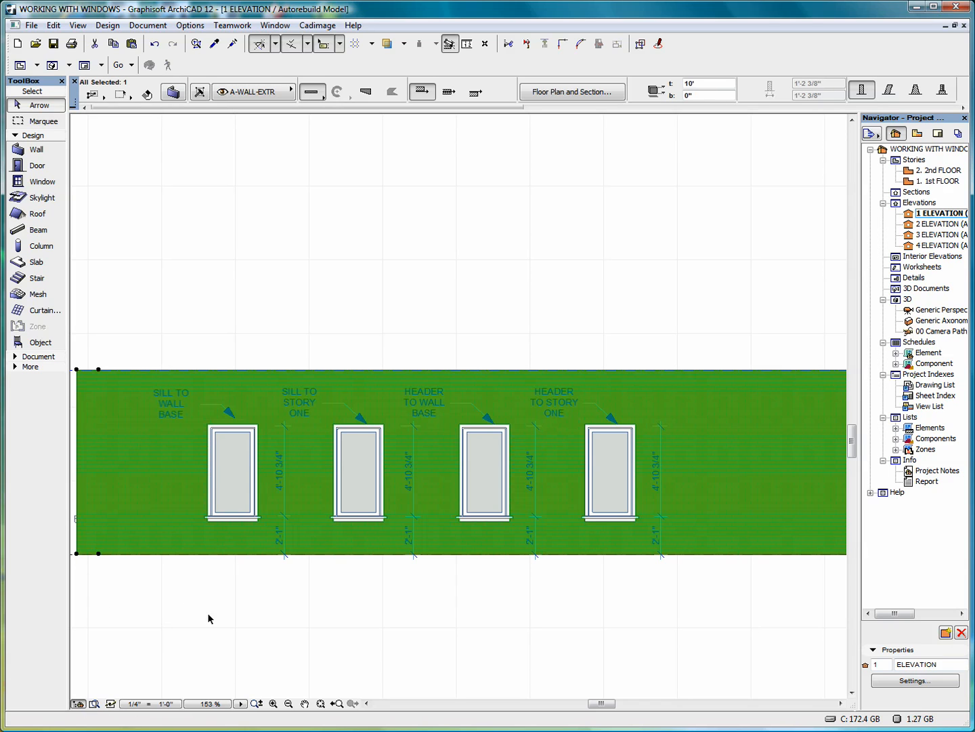
{"action": "left_click", "coordinate": [77, 553]}
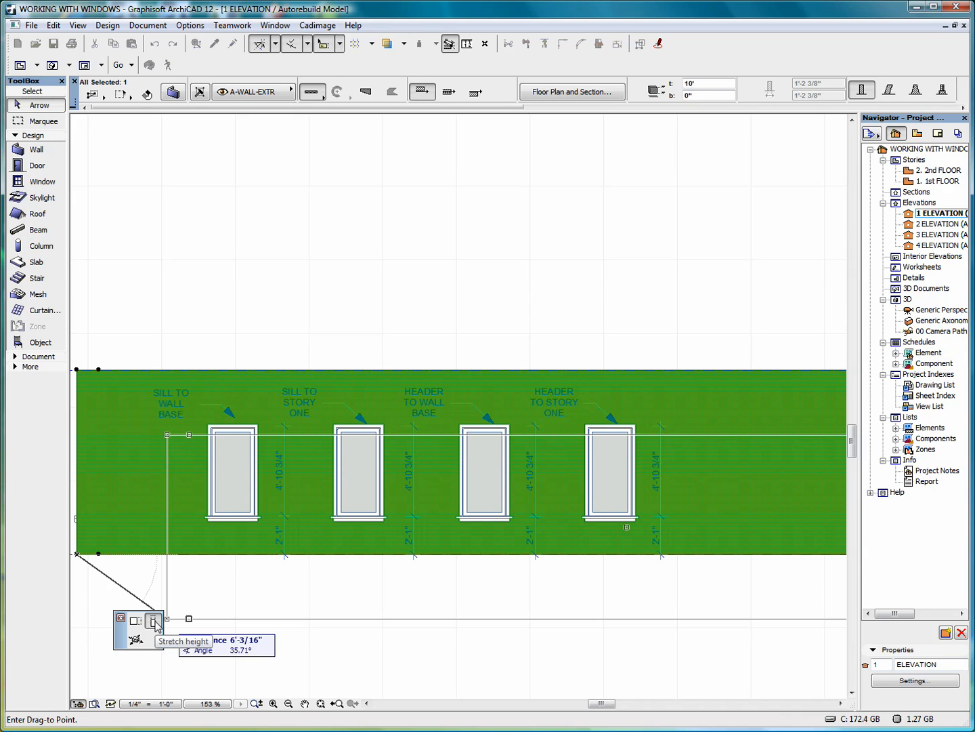
{"action": "left_click", "coordinate": [155, 621]}
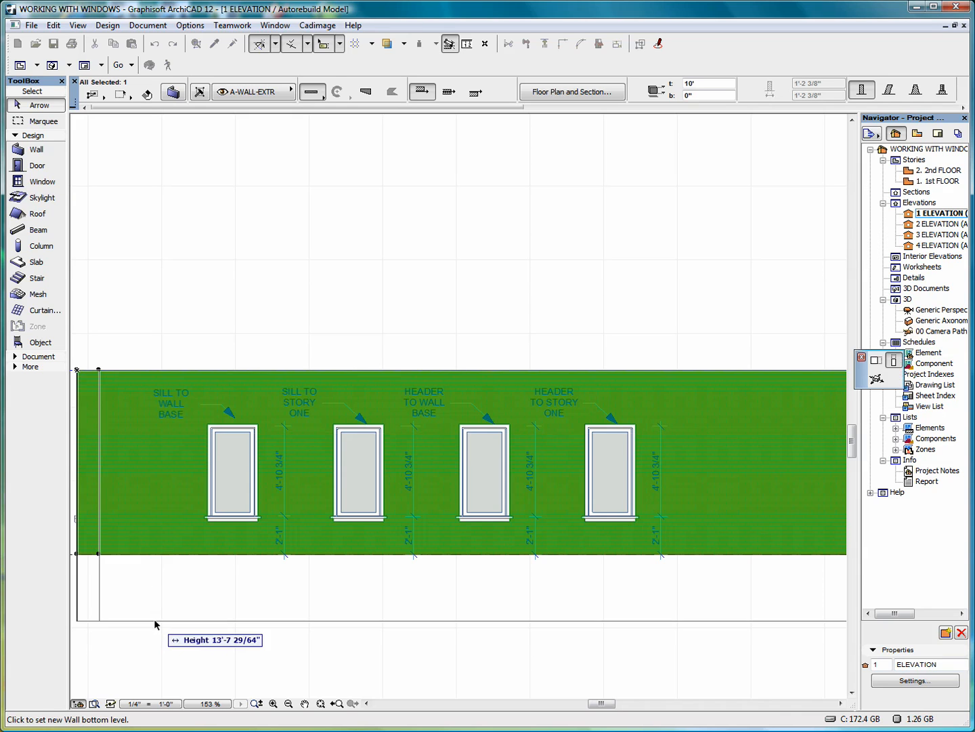
{"action": "left_click", "coordinate": [84, 661]}
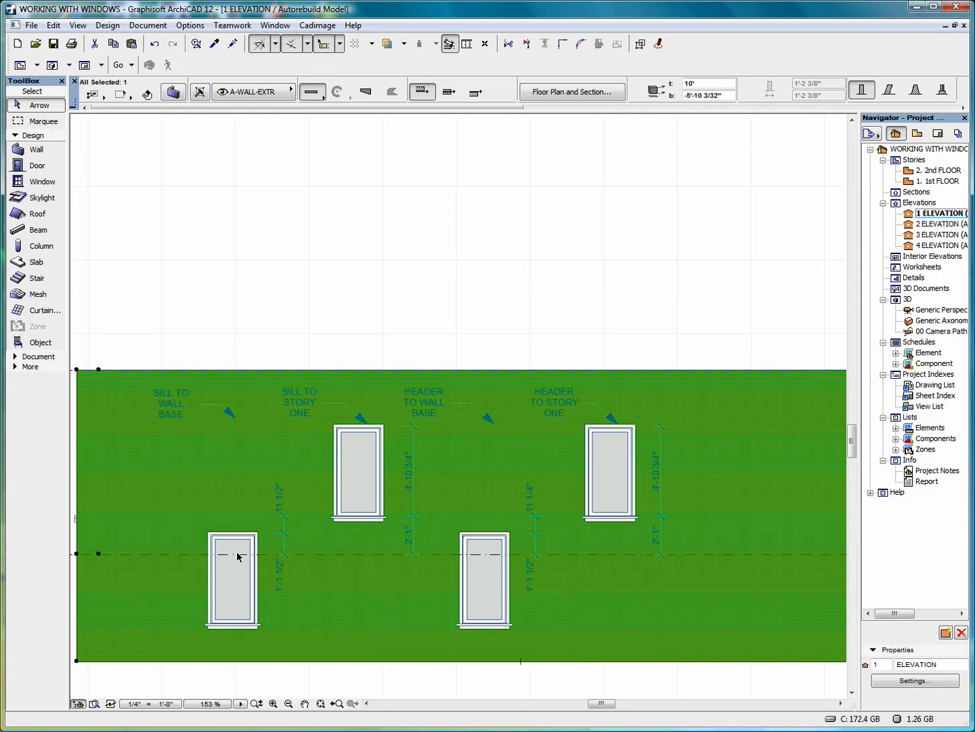
{"action": "left_click", "coordinate": [336, 257]}
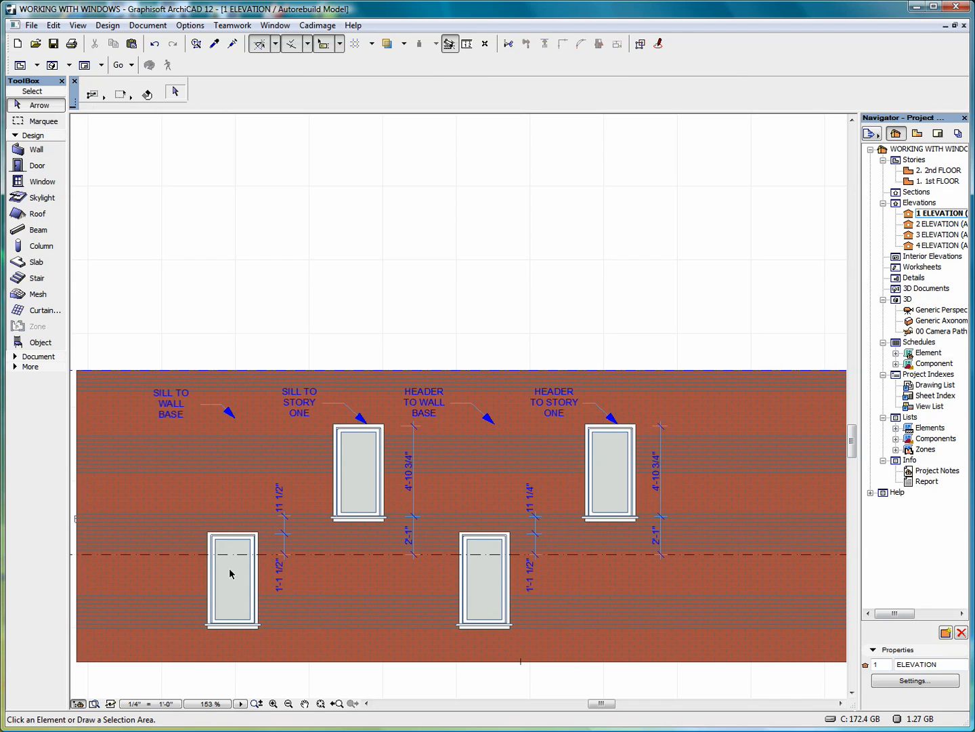